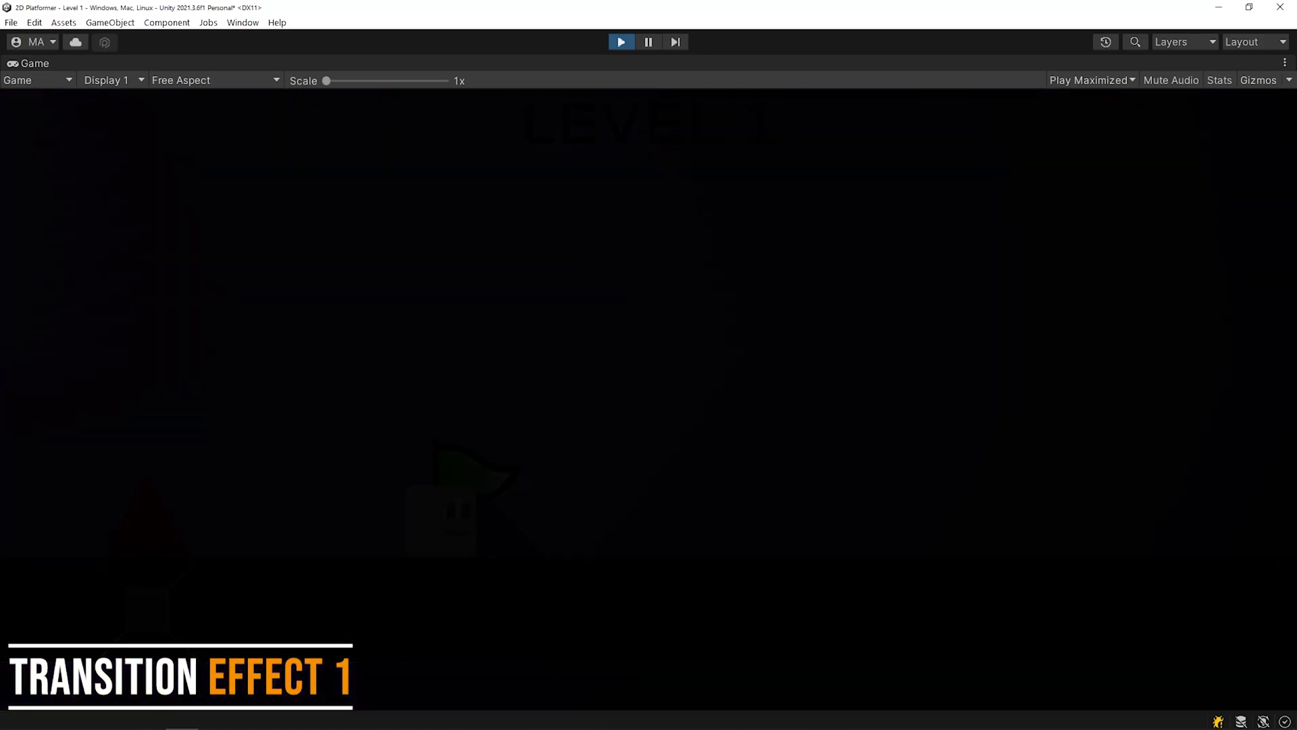
- Run the cube right through Level 2 to the flag so the game fades into Level 3
key(Right)
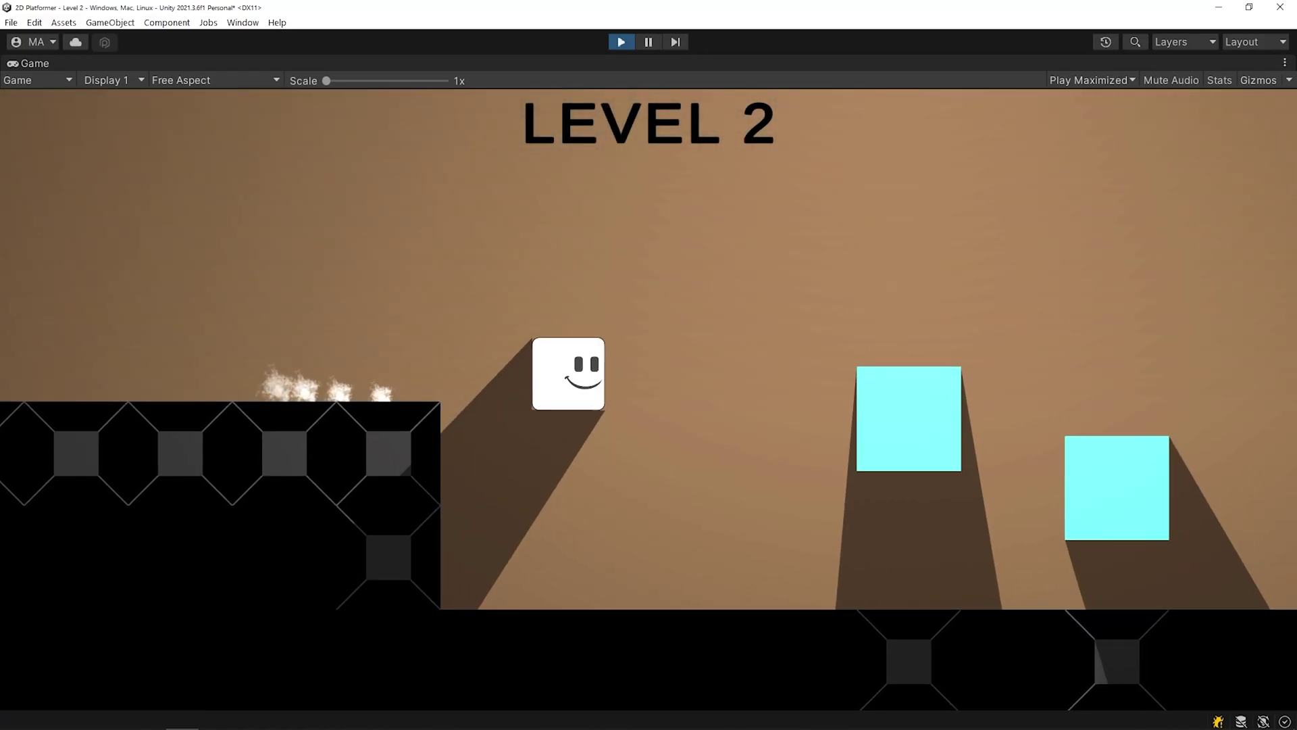
key(Right)
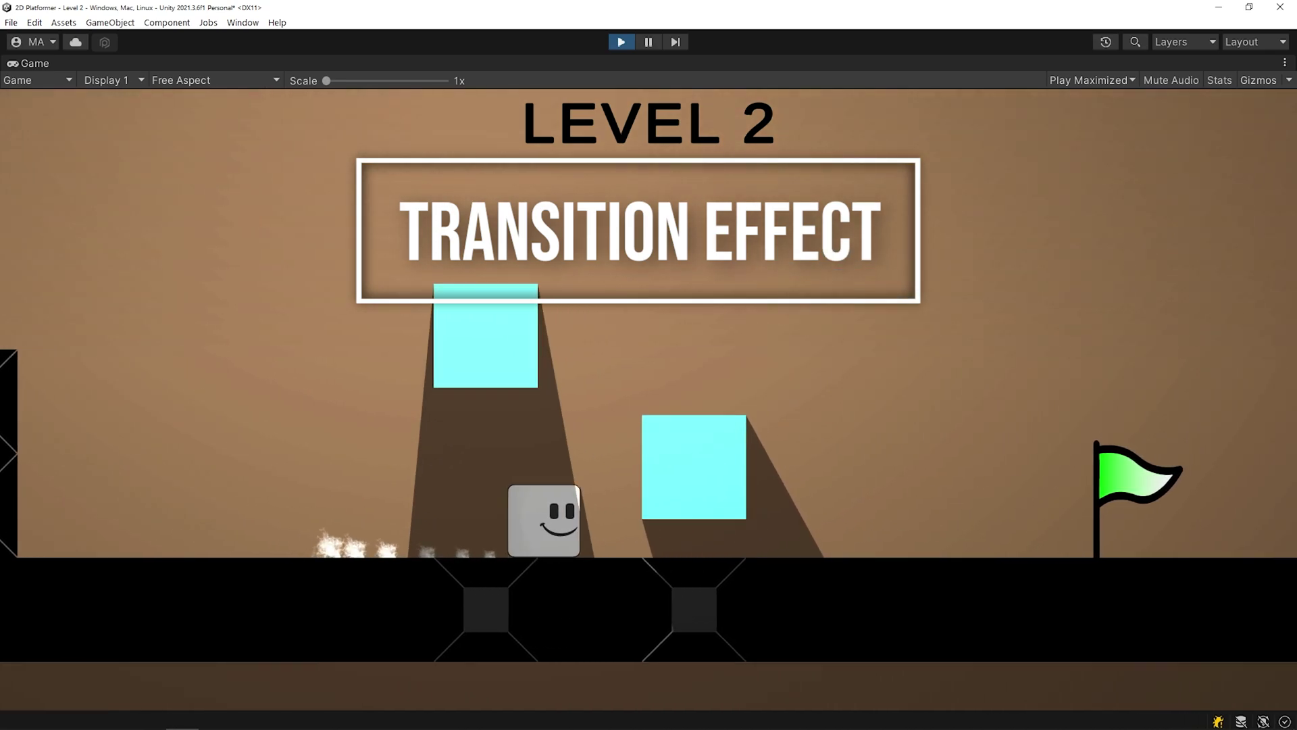
key(Right)
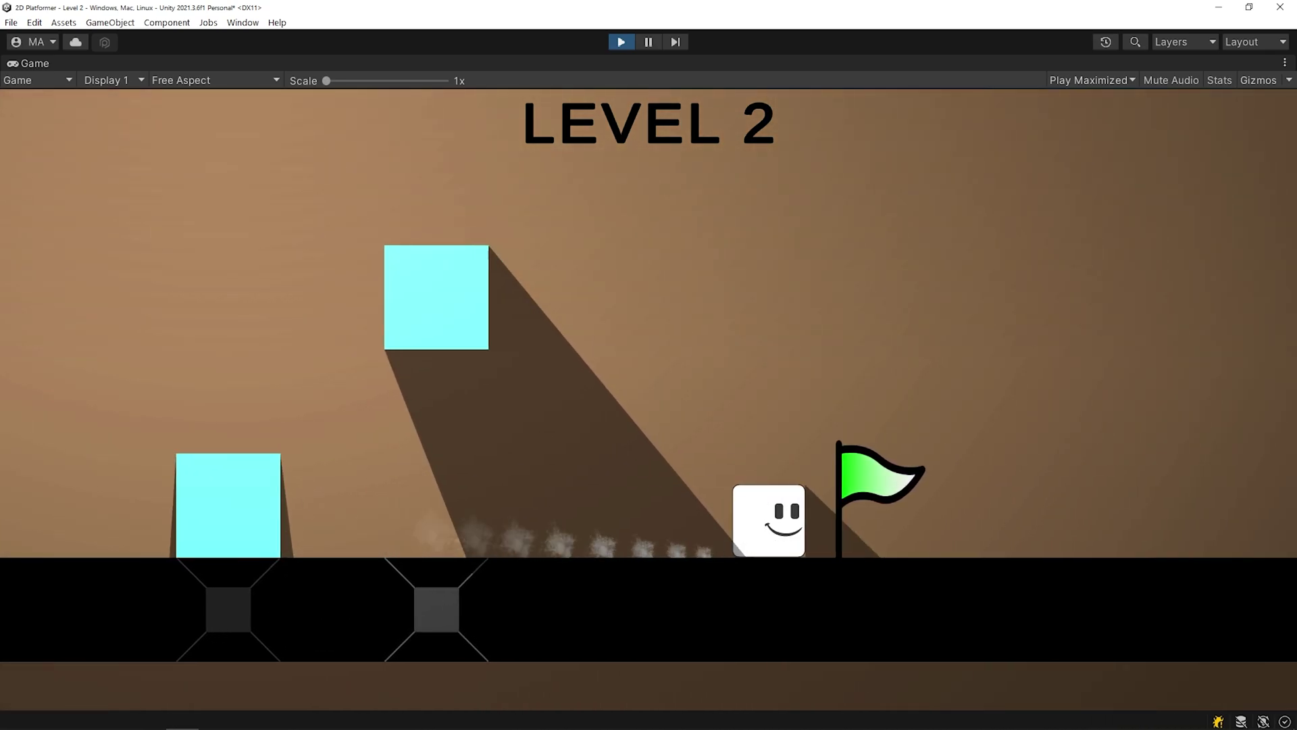
key(Right)
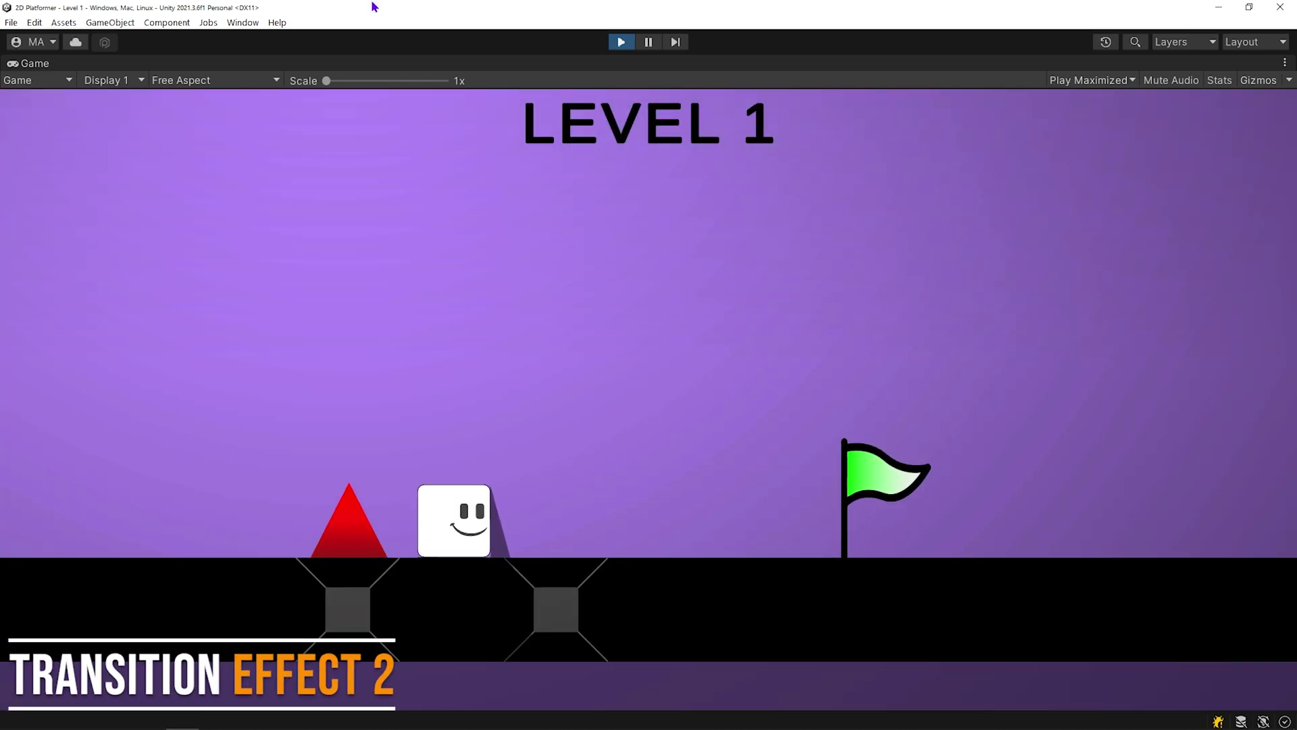
key(Right)
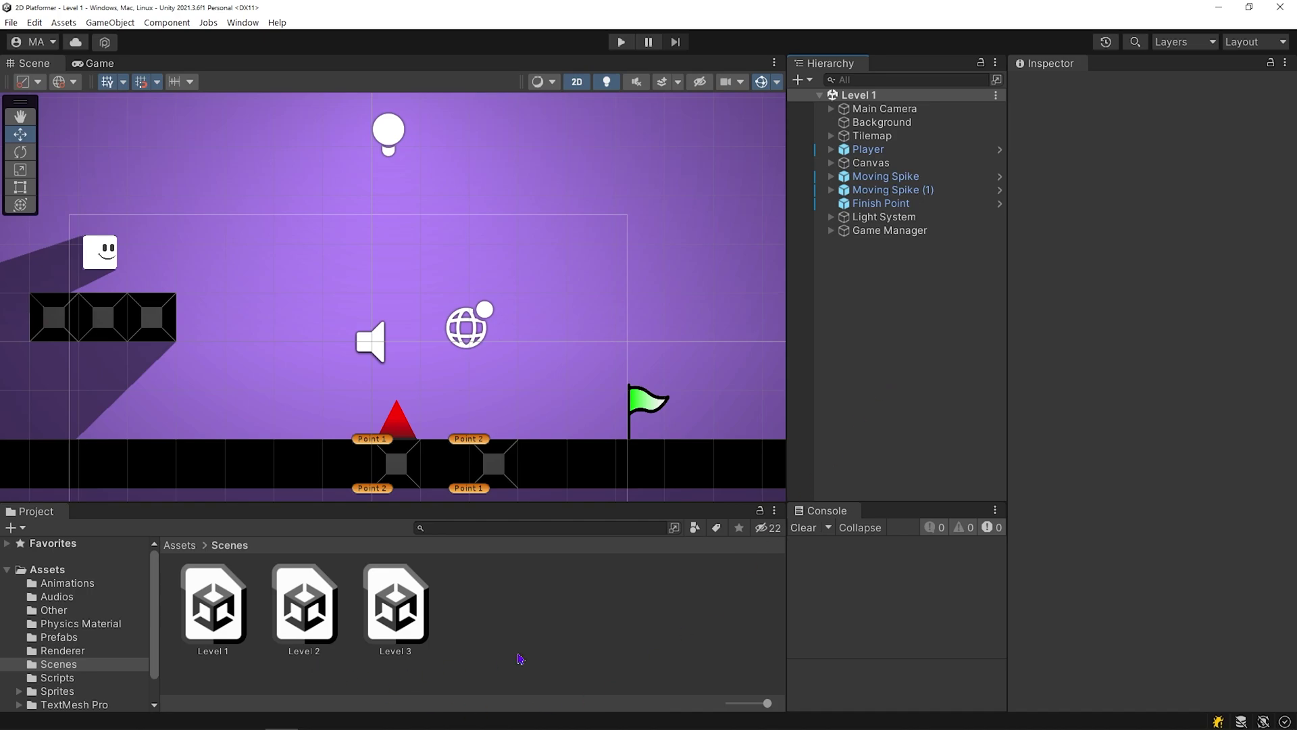
- Preview the Level 2 and Level 3 scenes, then open Level 1
double_click(316, 633)
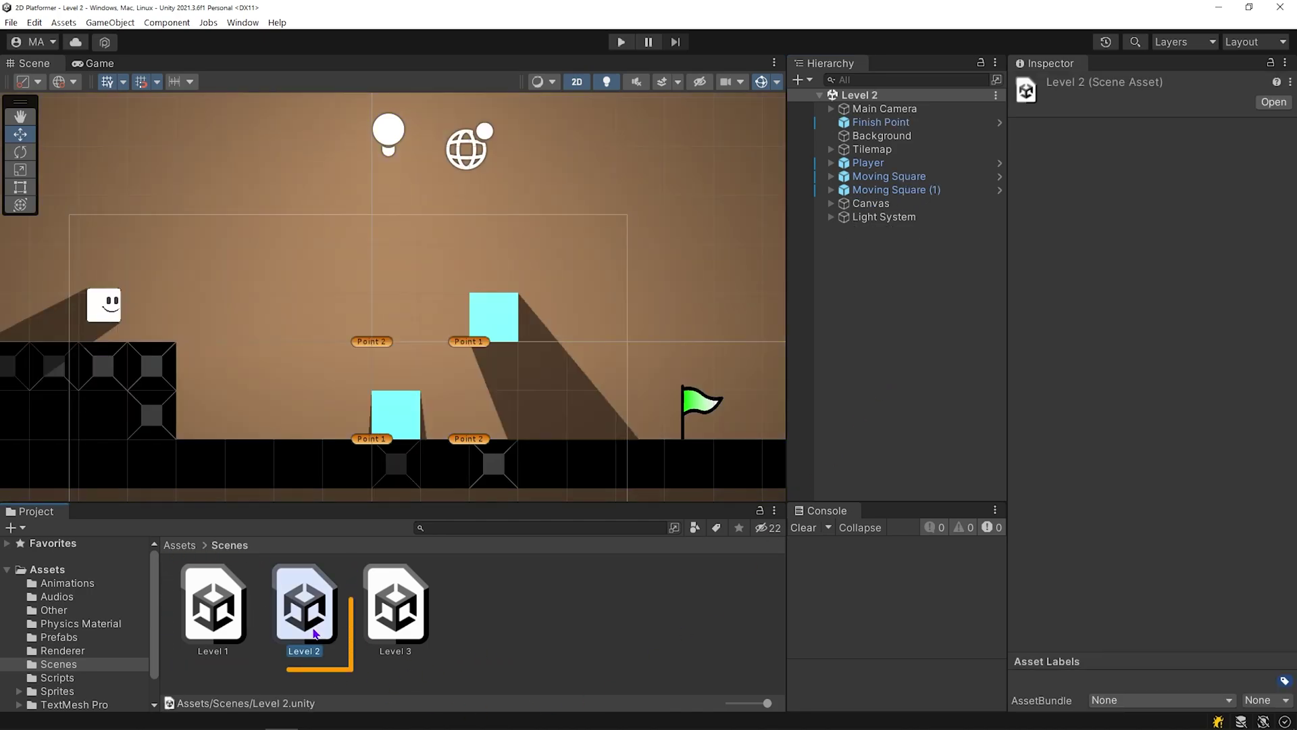
double_click(395, 612)
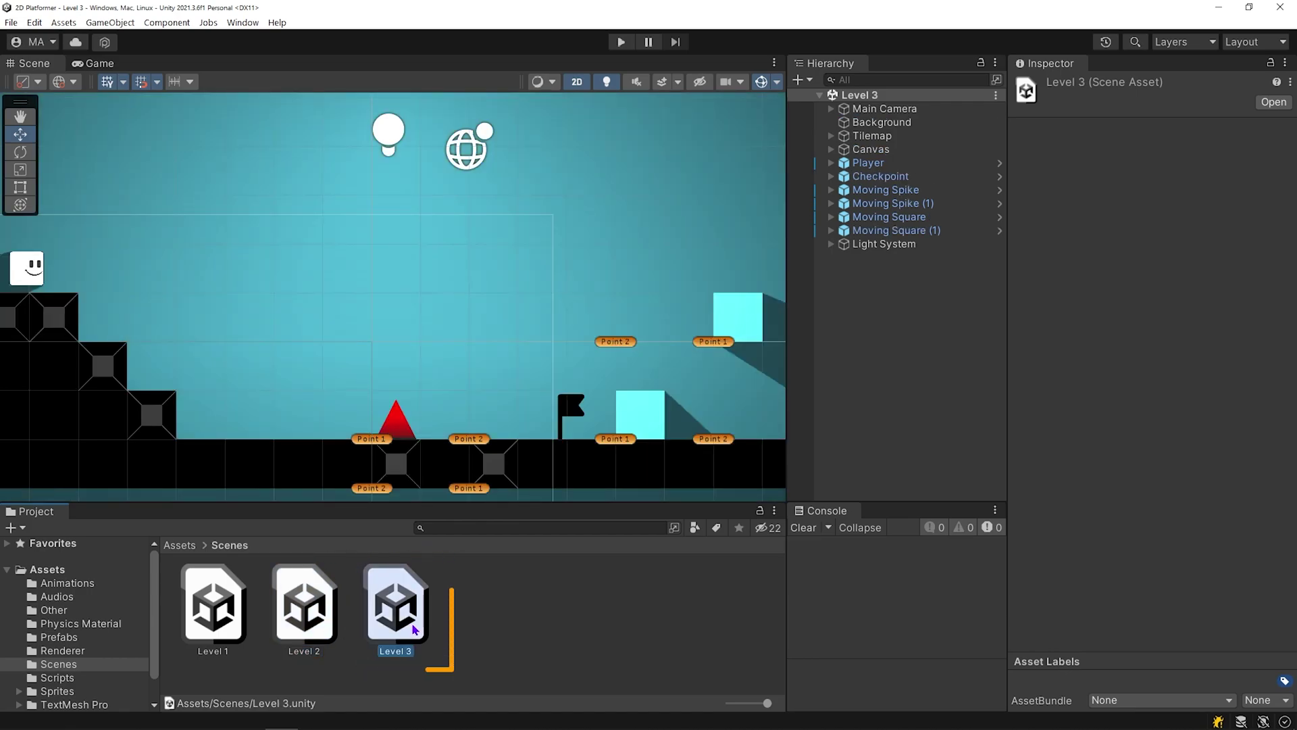
double_click(238, 632)
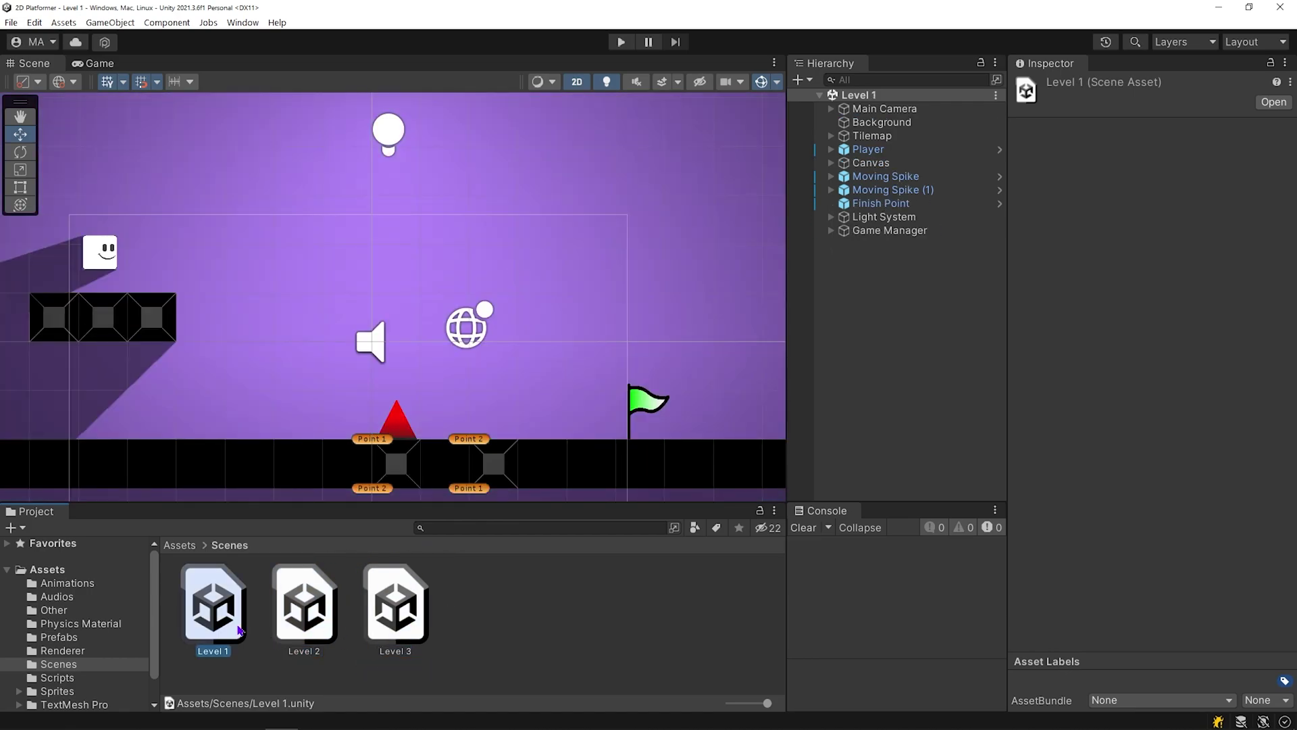
- Play Level 1 past the spikes to the flag, then open the Game Manager's SceneController script
click(621, 42)
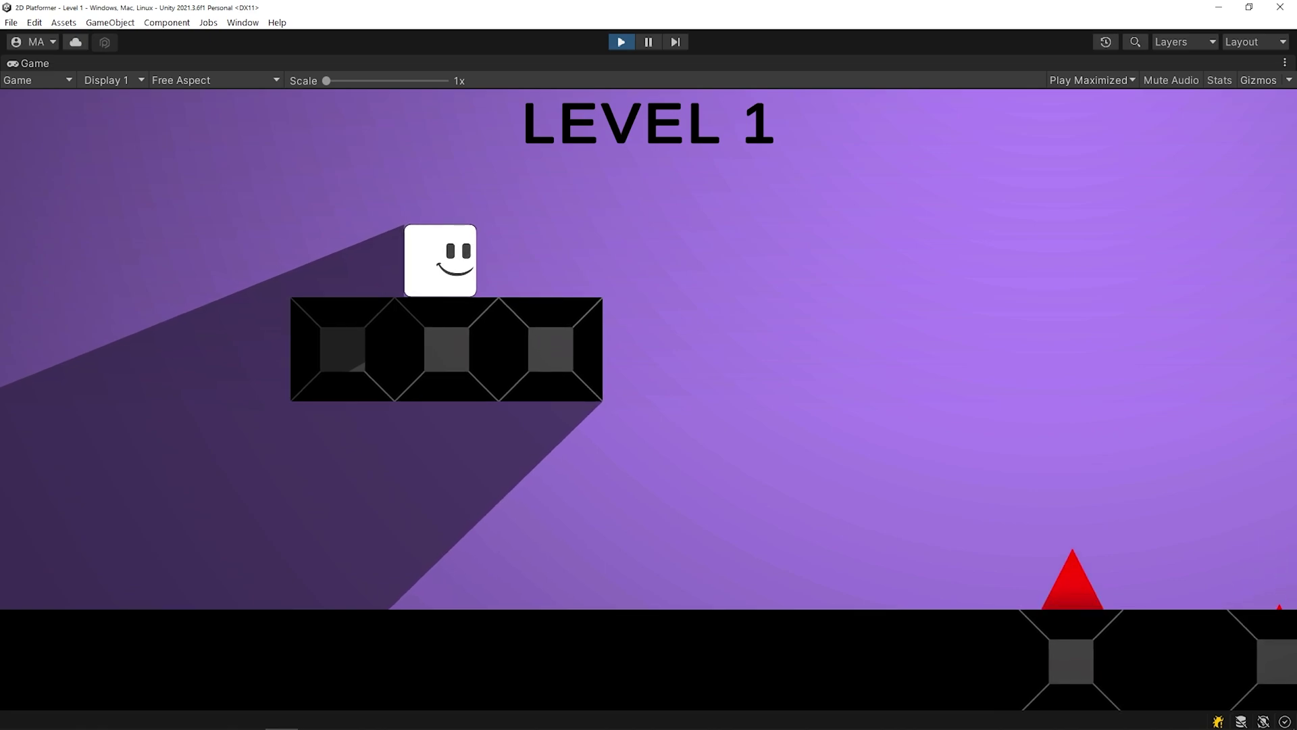
key(Right)
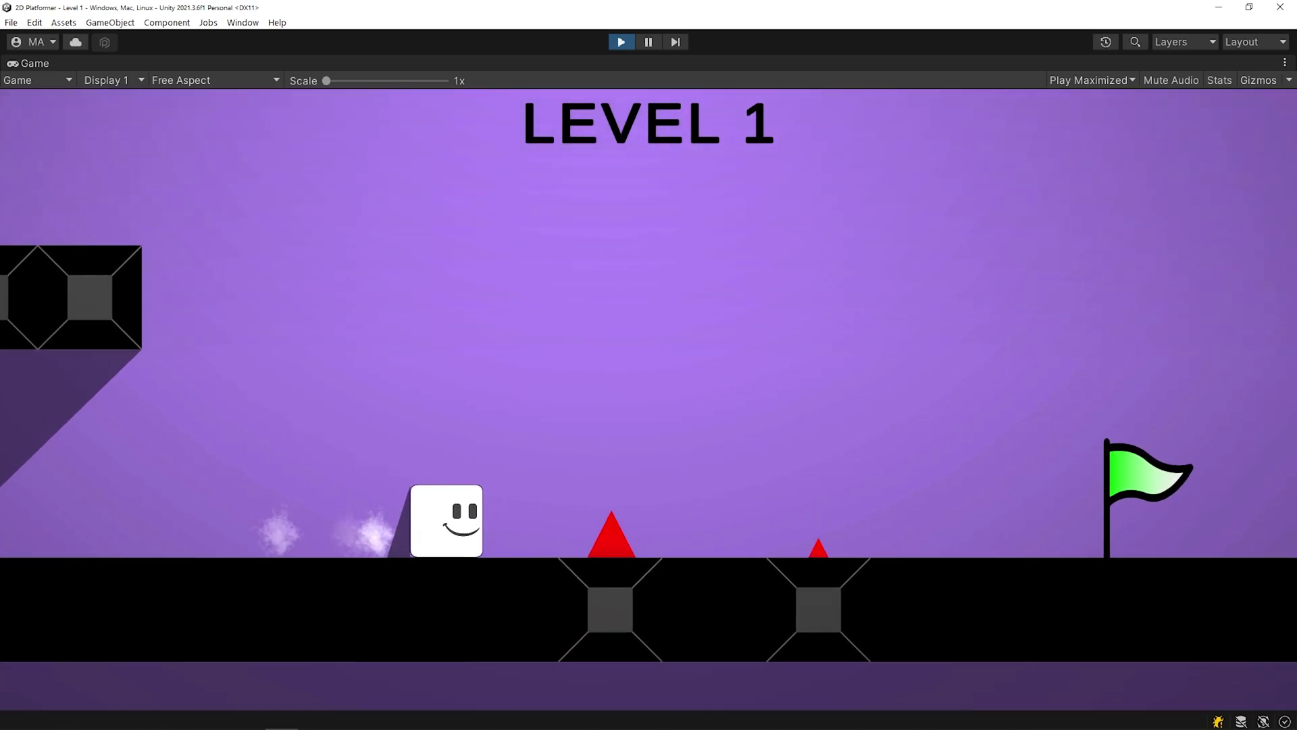
key(Right)
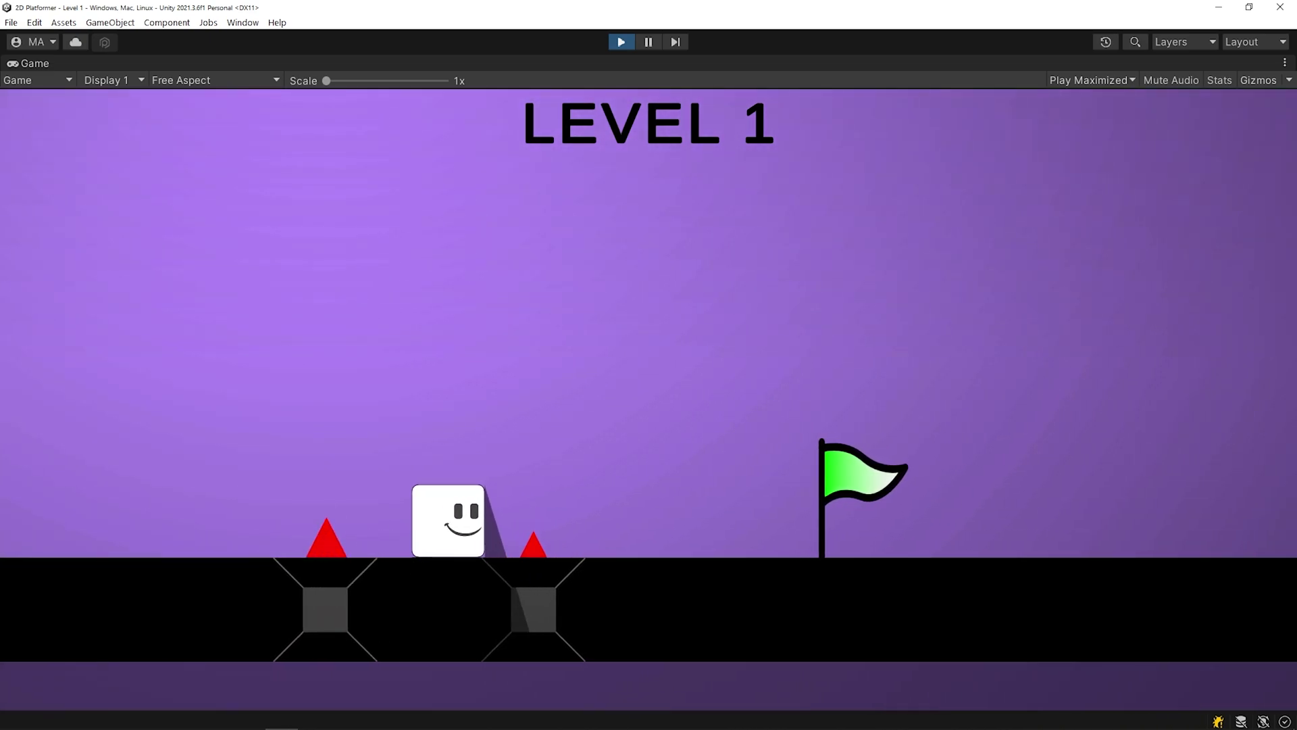
key(Right)
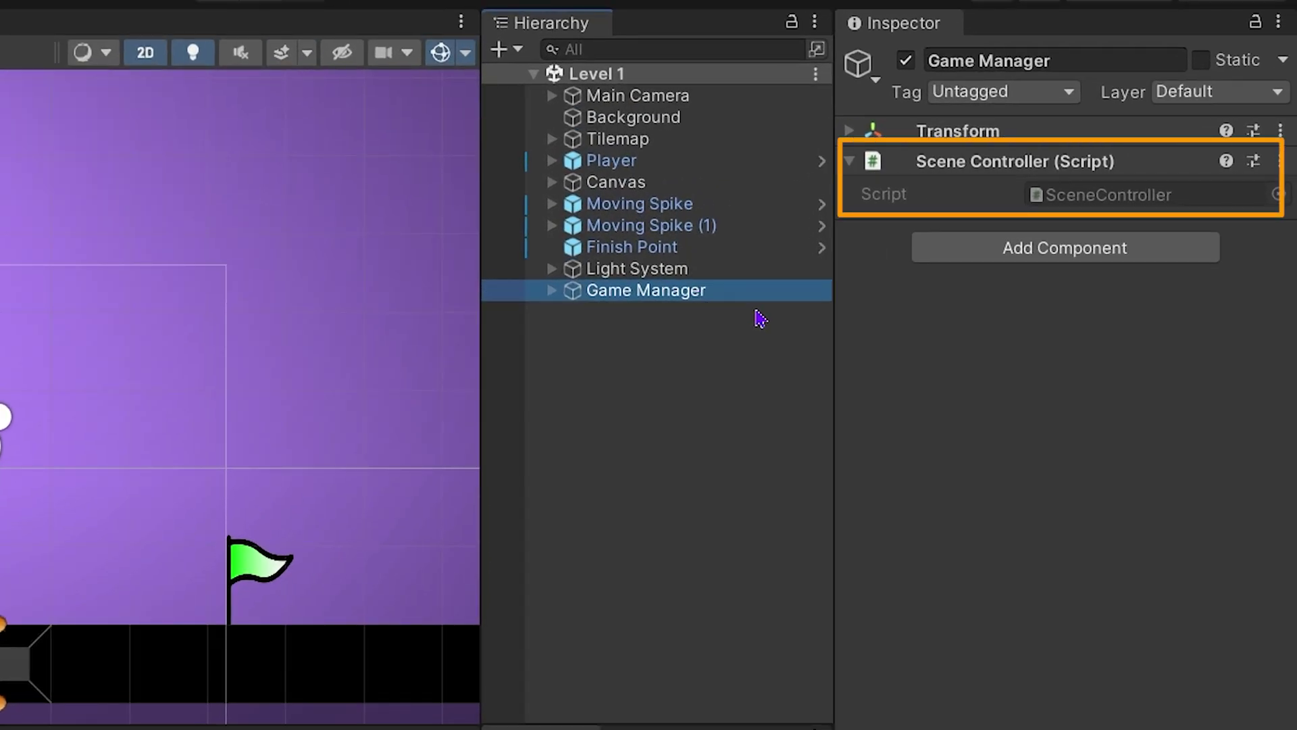
double_click(1140, 197)
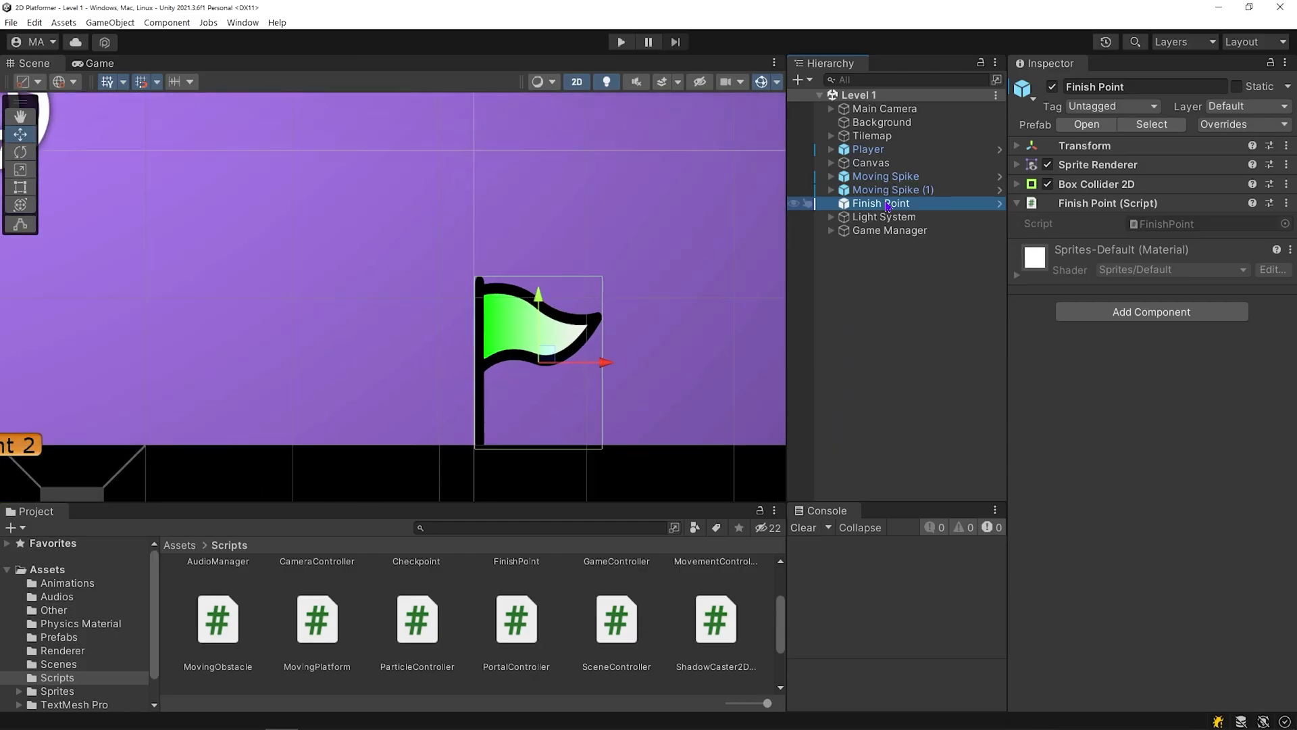
- Review SceneController.cs's singleton Awake and NextLevel buildIndex + 1 loading, then return to Unity
double_click(881, 203)
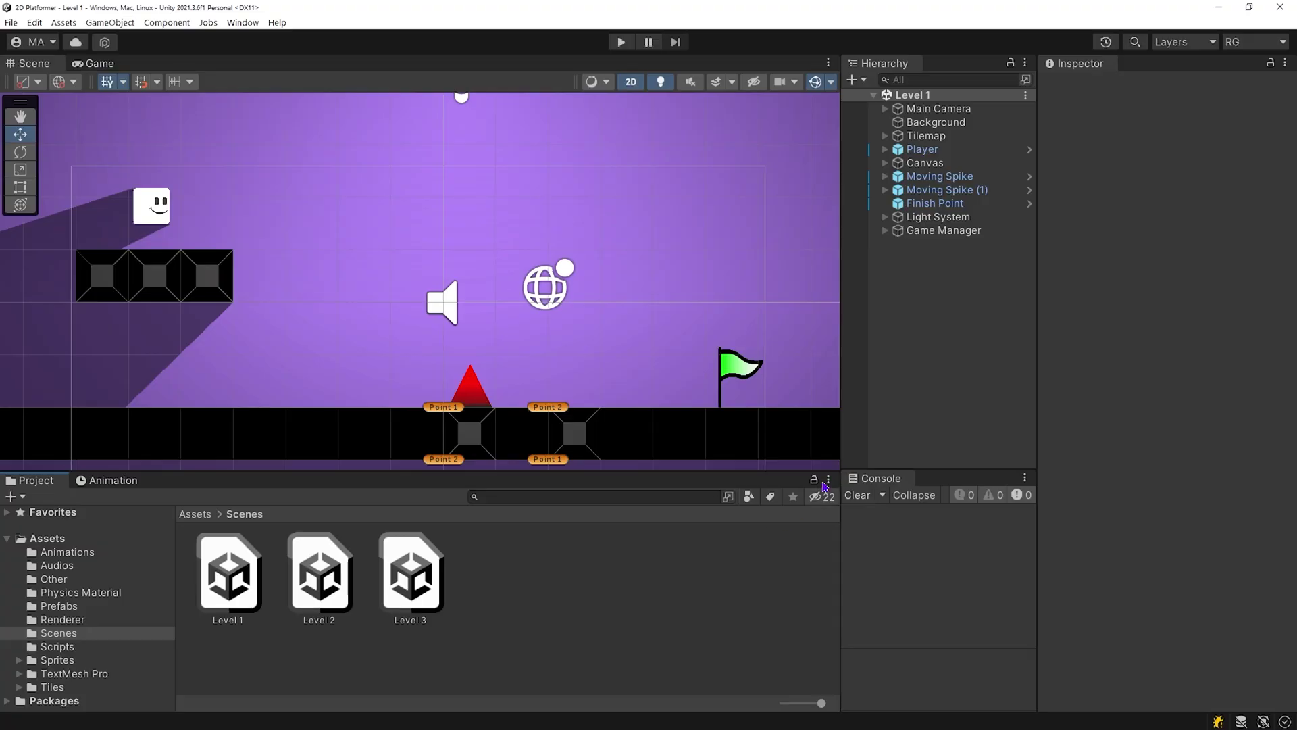
- Create an empty Hierarchy object named 'Scene Transition'
right_click(925, 348)
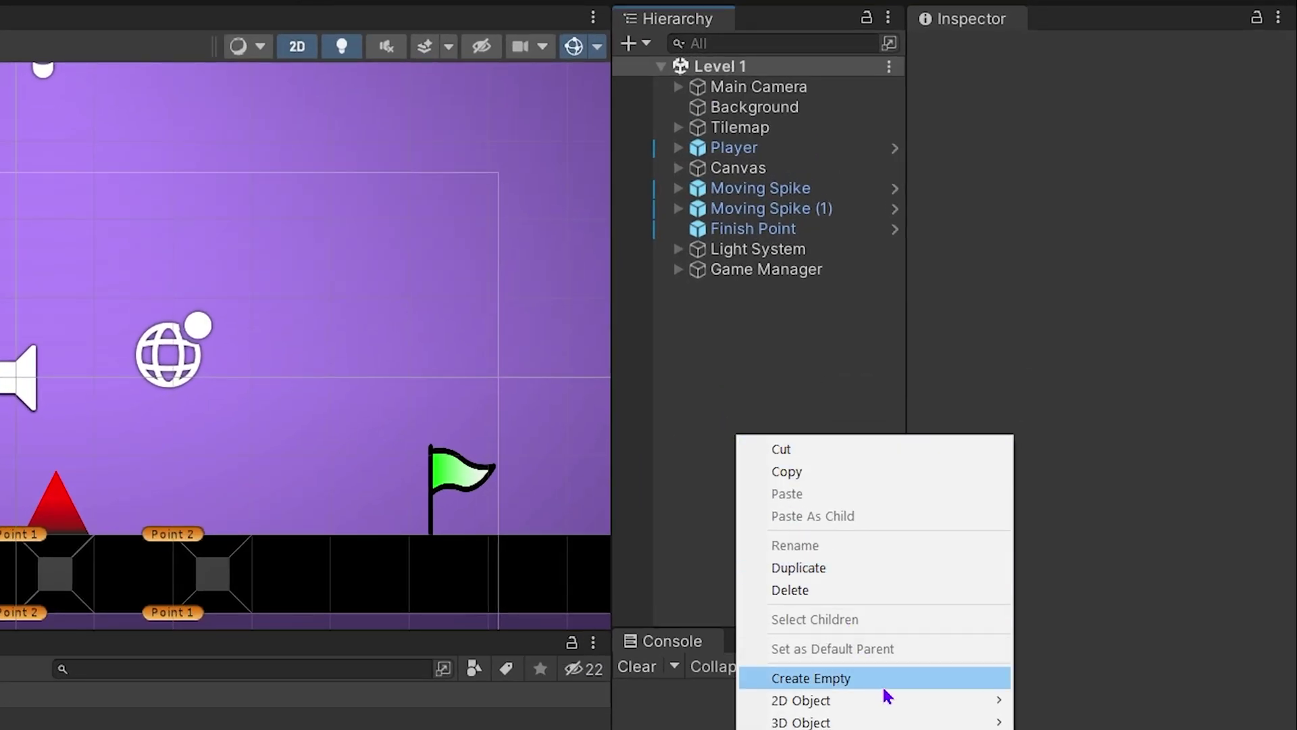
click(900, 681)
text(Scen)
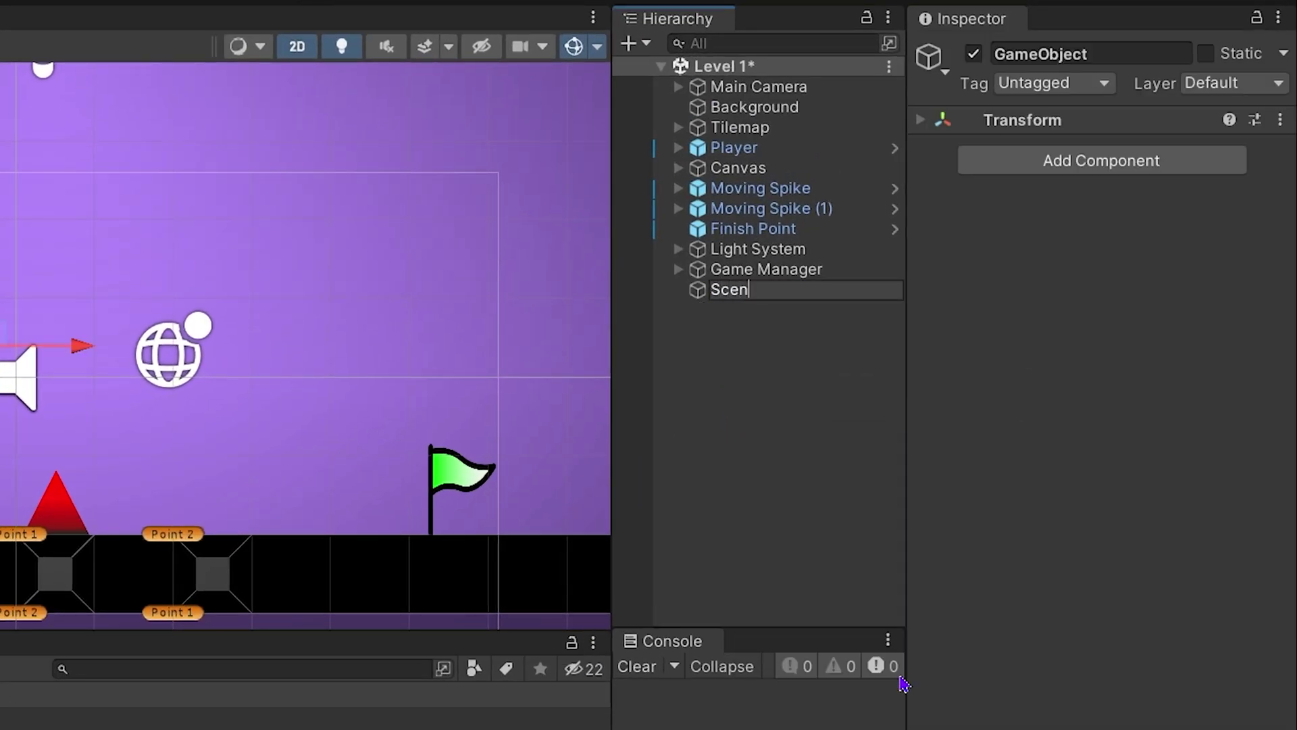
text(e Transition)
key(Return)
- Add a UI Canvas under Scene Transition and delete the generated EventSystem
right_click(838, 296)
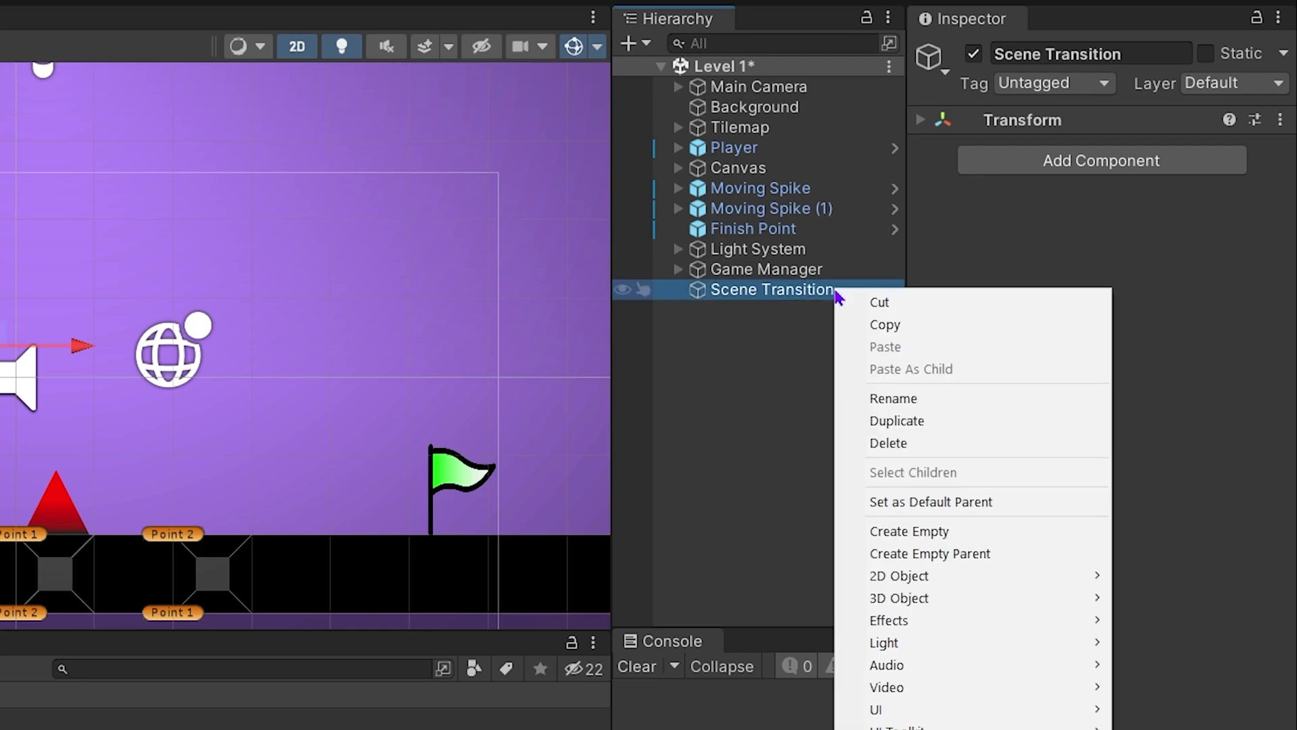
mouse_move(978, 715)
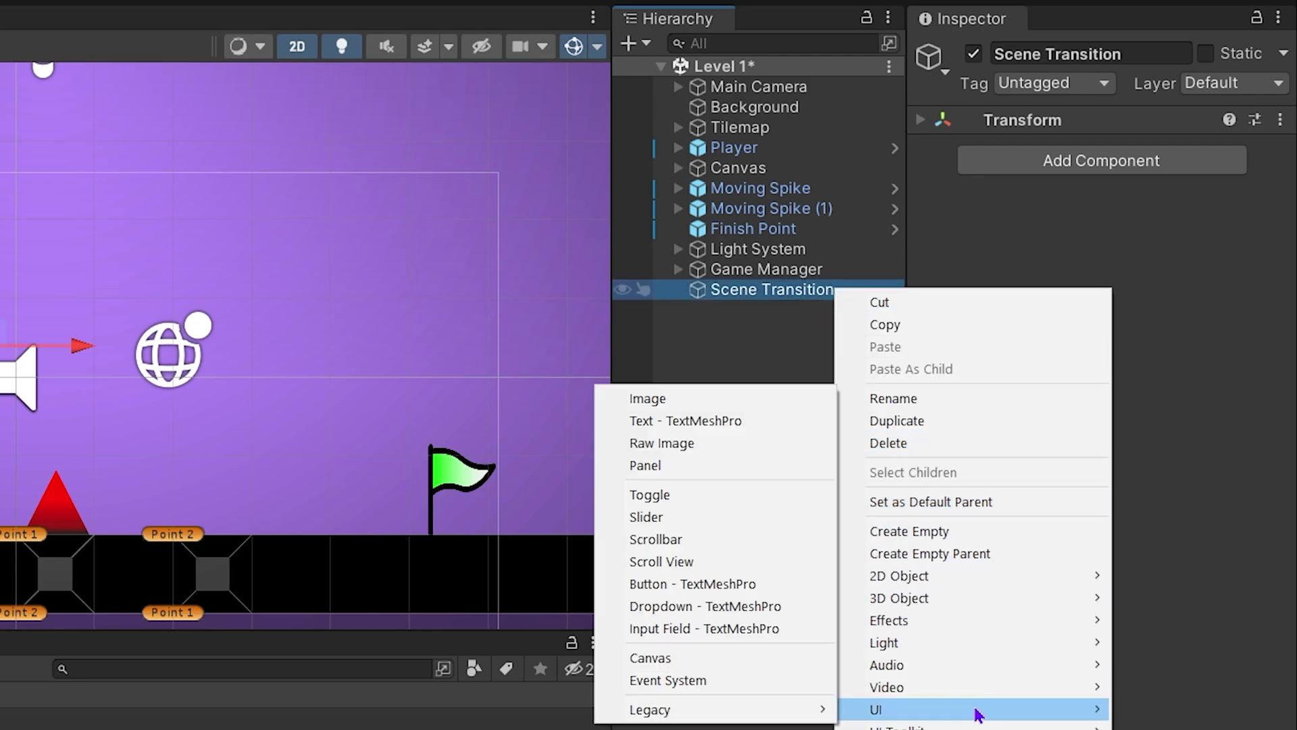
click(810, 659)
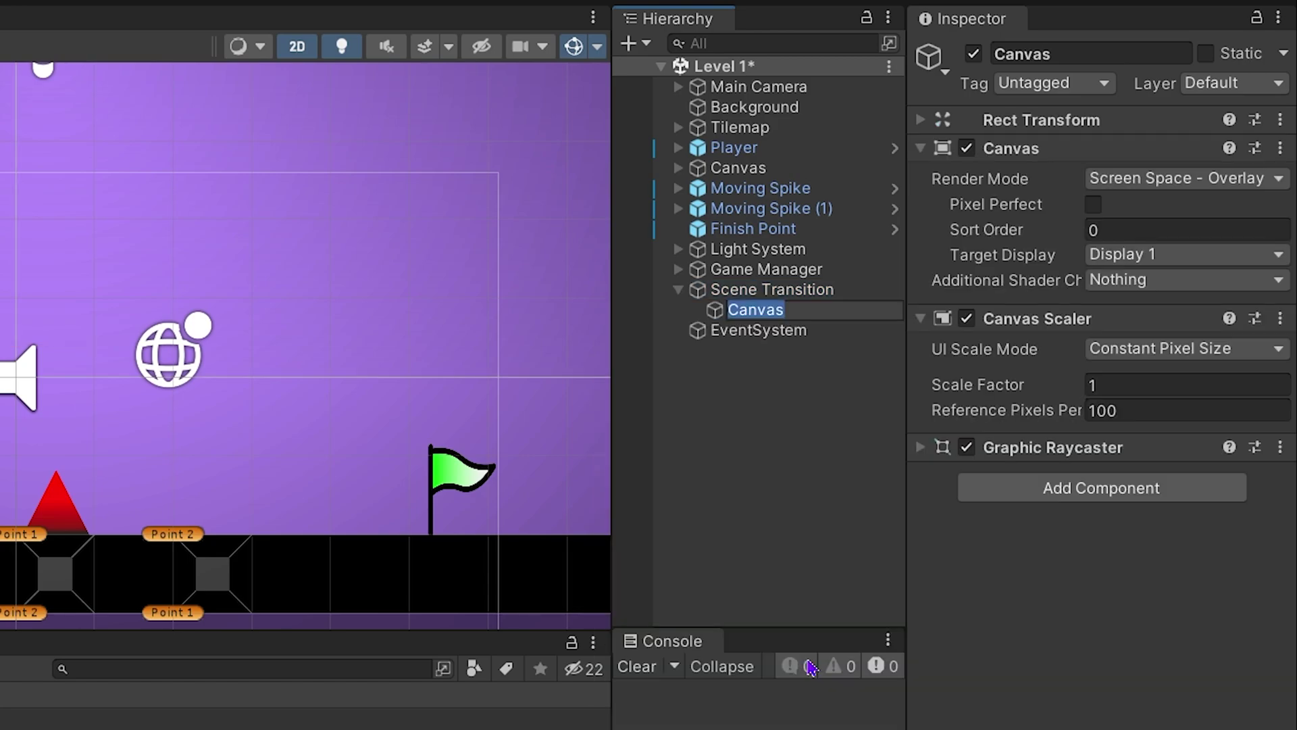
click(787, 337)
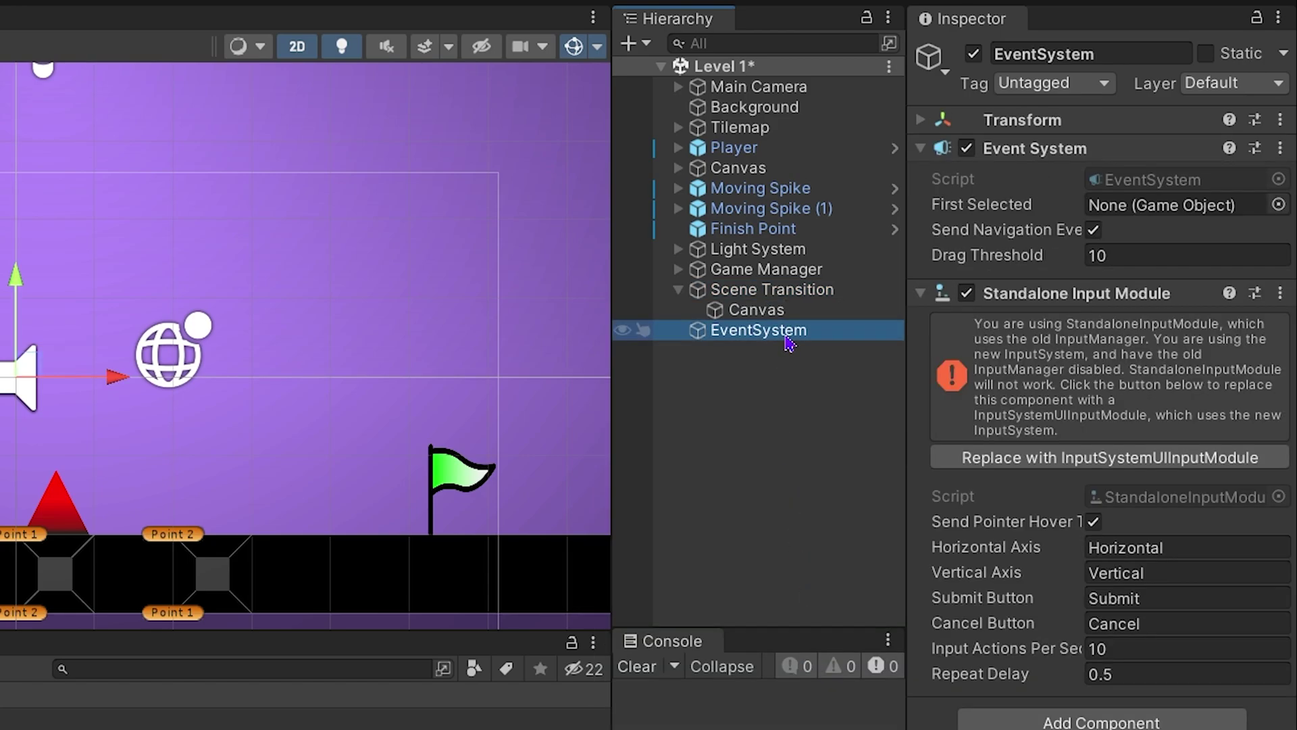
key(Delete)
- Set the Canvas to Scale With Screen Size at a 1920×1080 reference resolution
double_click(804, 314)
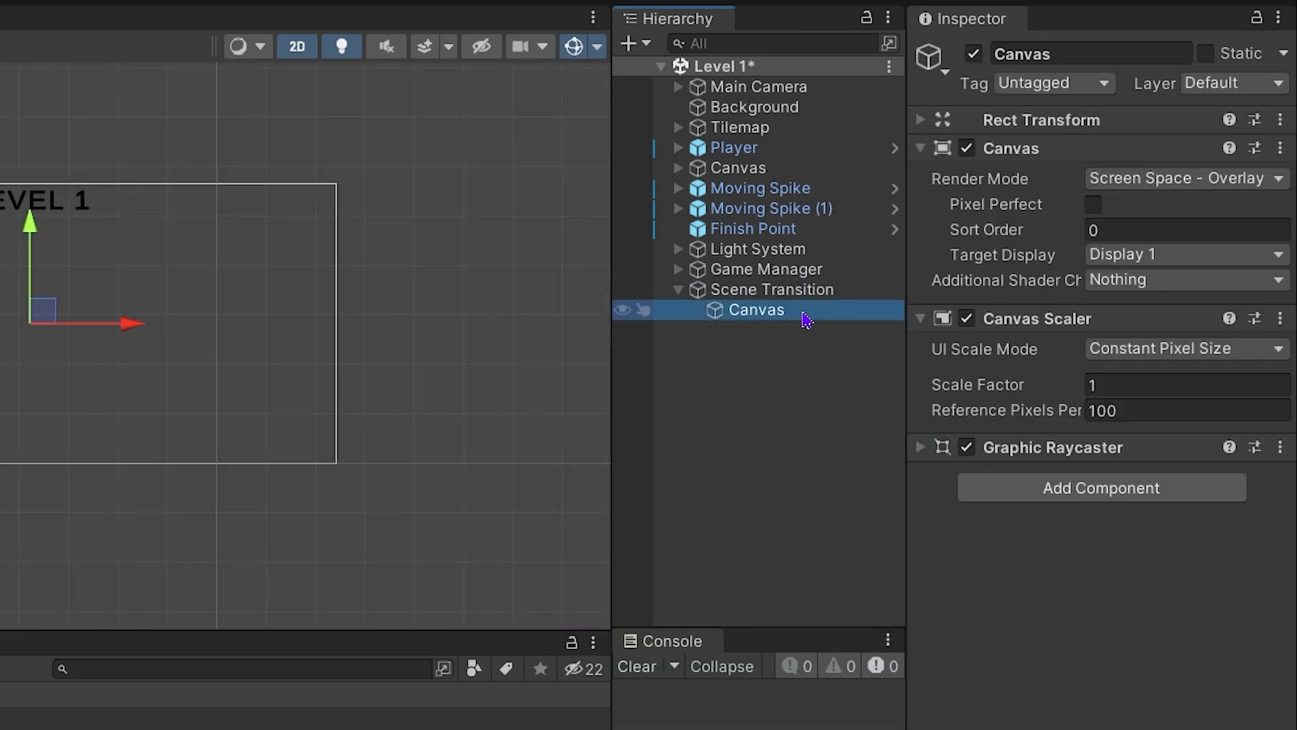
click(1264, 349)
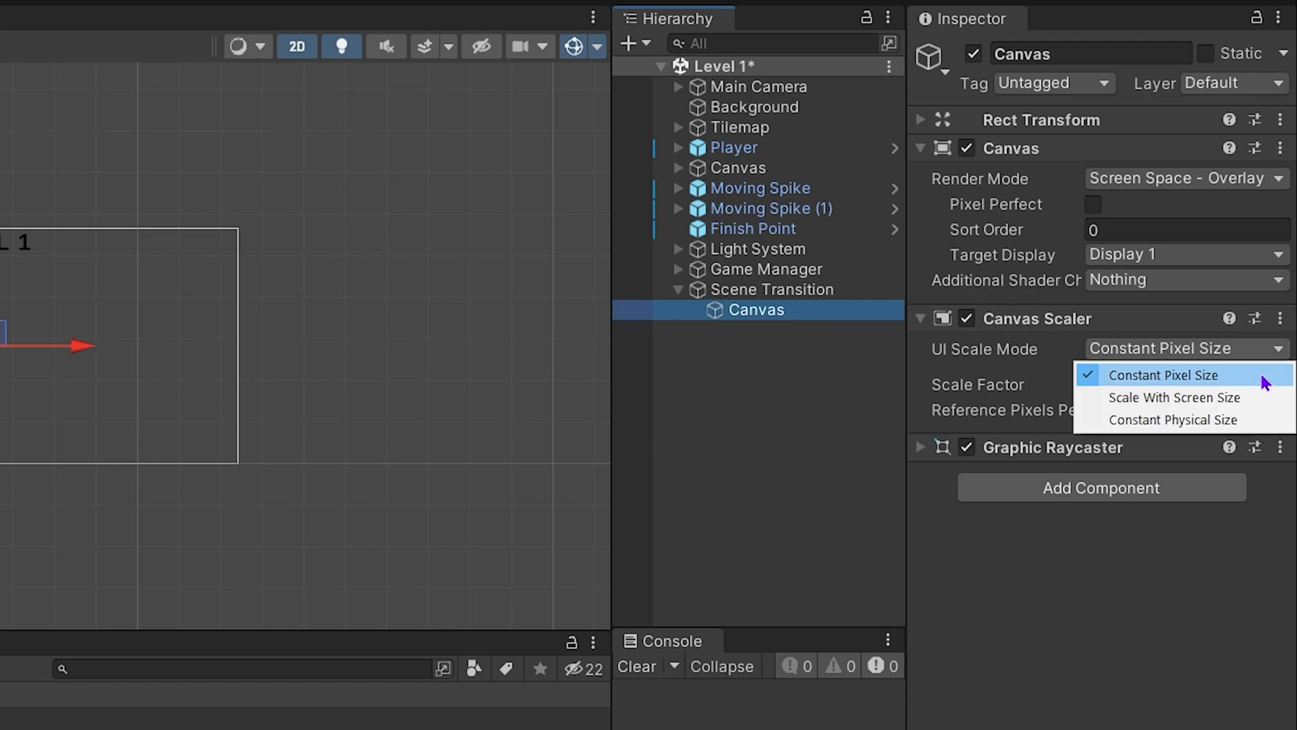
click(1264, 402)
click(1100, 408)
text(1920)
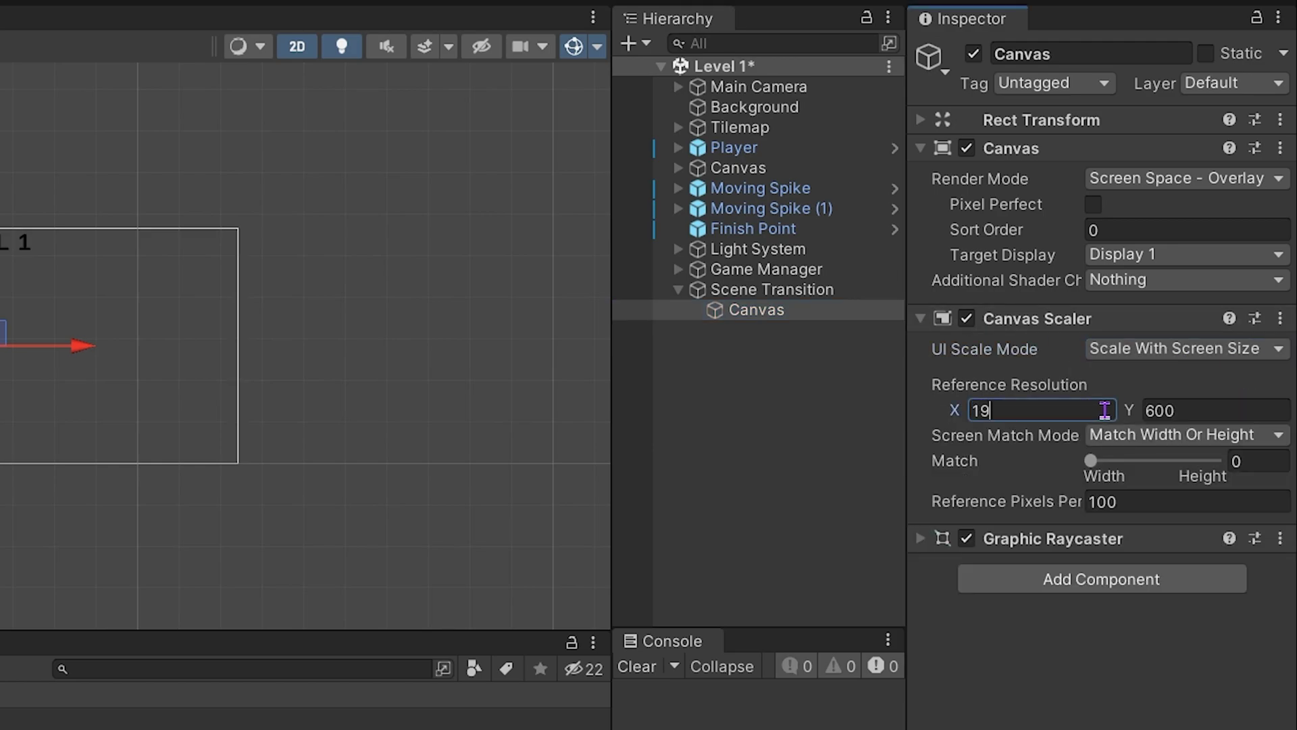
click(1242, 405)
text(1080)
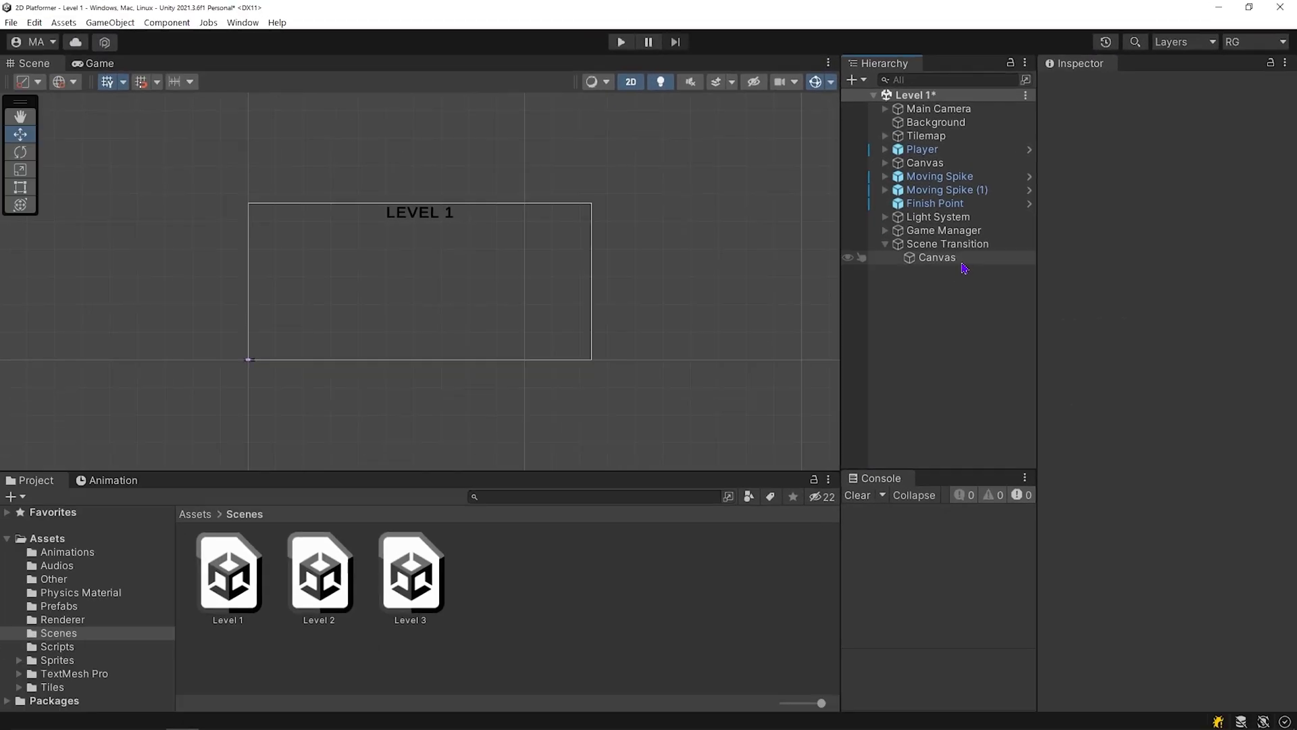
click(798, 316)
- Add a black Image inside the Canvas and check it in the Game view
right_click(965, 265)
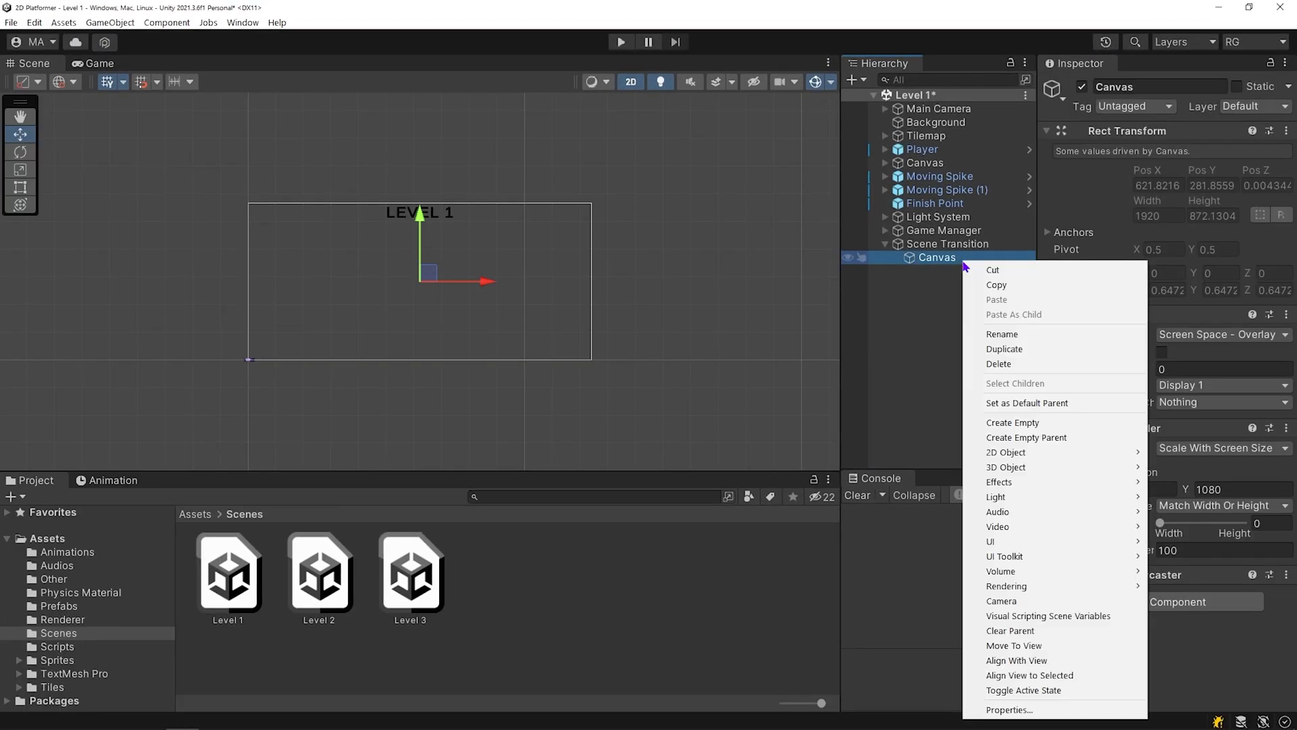
mouse_move(1026, 546)
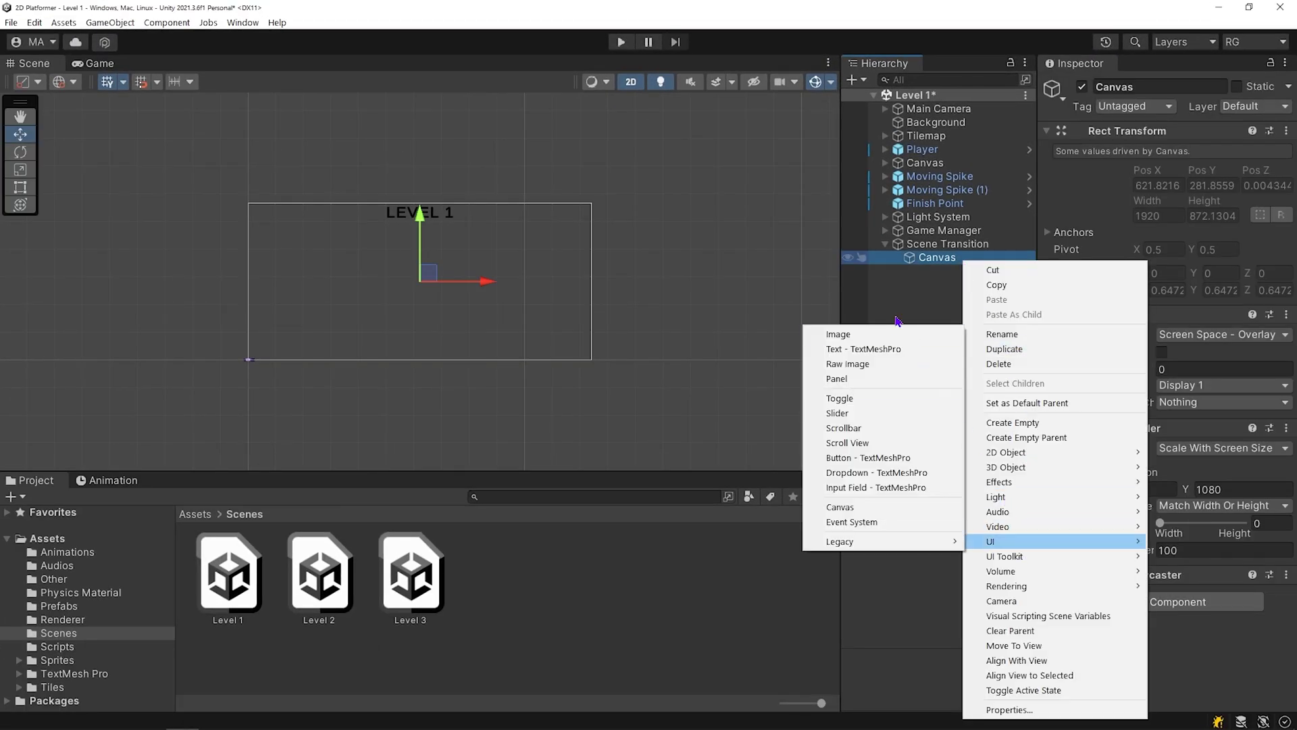
click(900, 334)
click(1153, 381)
mouse_move(1173, 501)
mouse_down()
mouse_move(1156, 490)
mouse_move(1147, 504)
mouse_up()
click(100, 63)
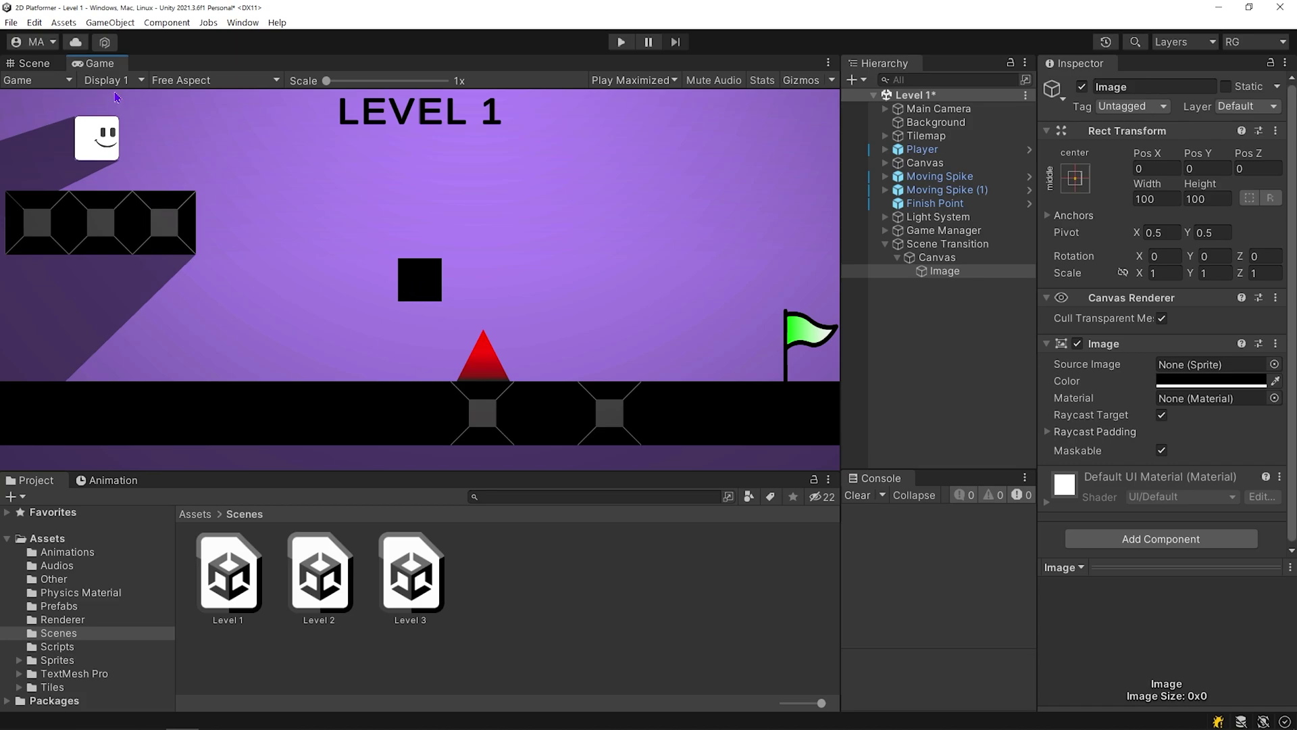
click(42, 63)
- Stretch the Image with the stretch-stretch anchor preset to fill the whole canvas
click(903, 284)
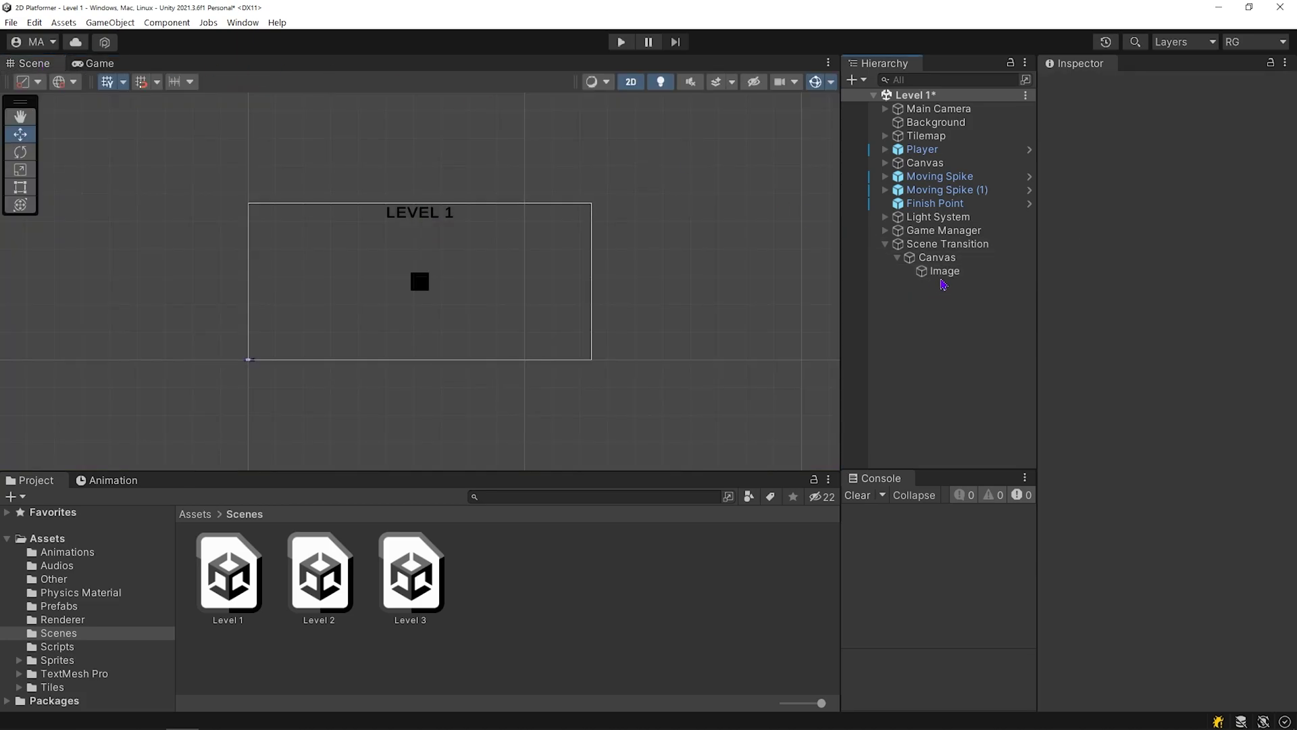
click(945, 271)
click(1075, 178)
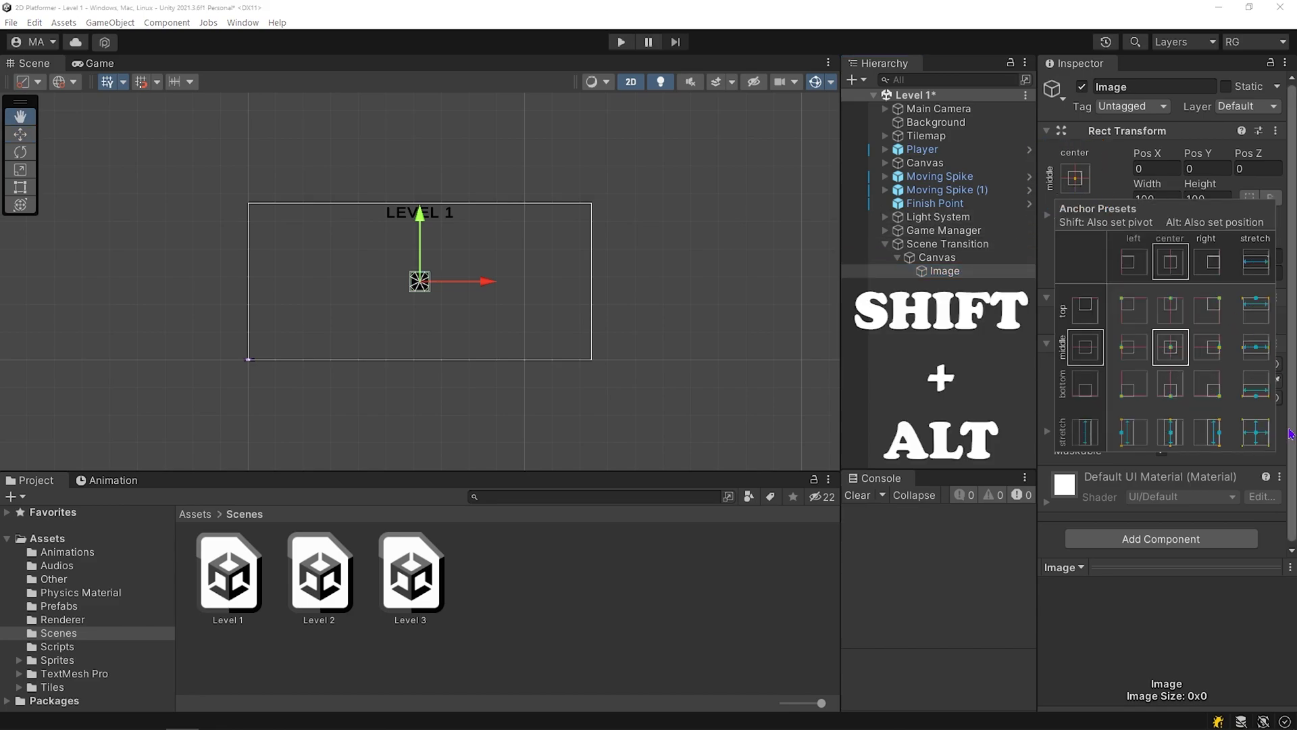
alt+shift+click(1256, 433)
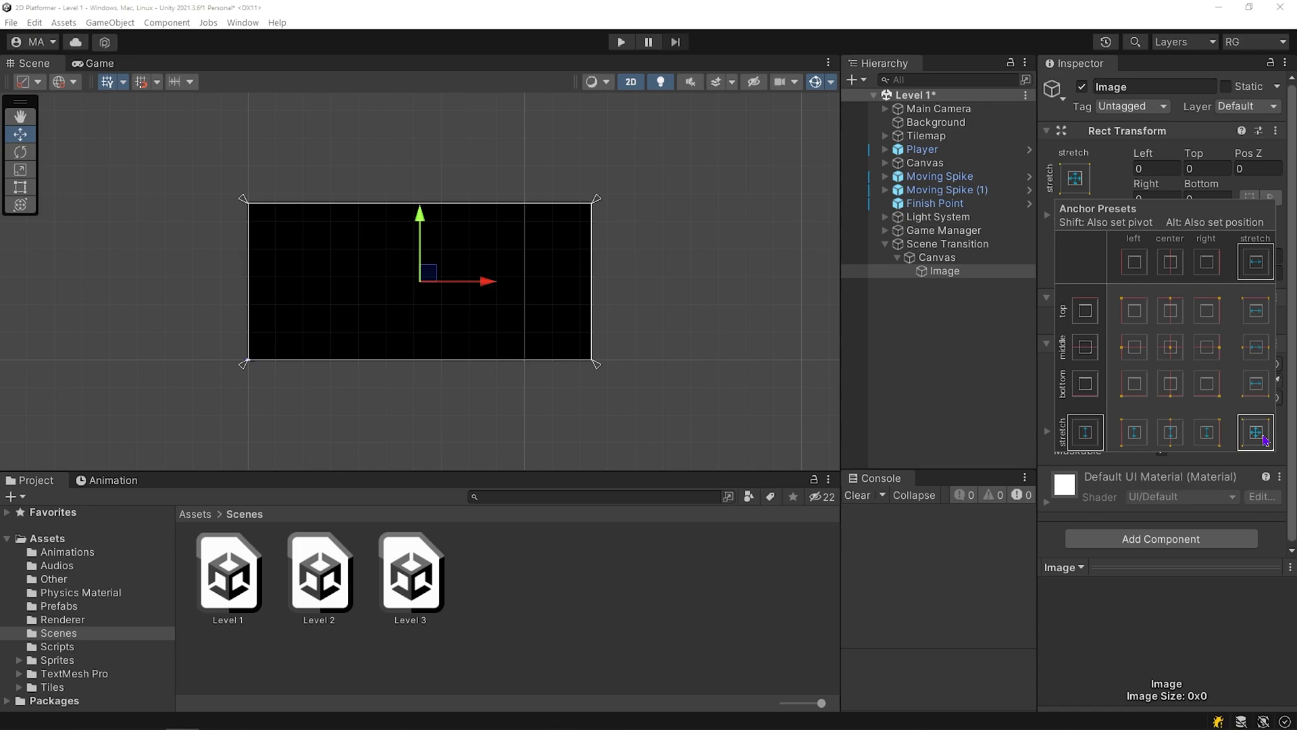
- Set the Image colour's alpha from 100 to 0 so it becomes invisible
click(93, 63)
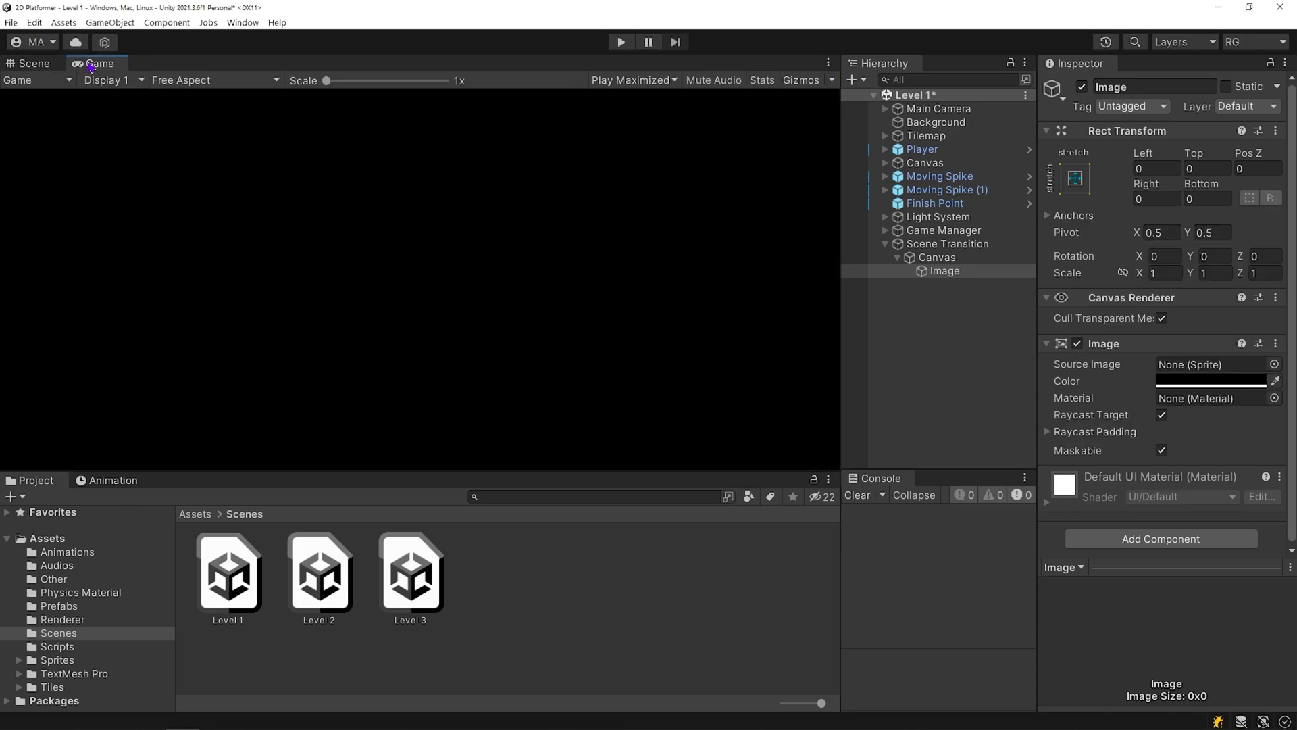
click(1049, 131)
click(1246, 234)
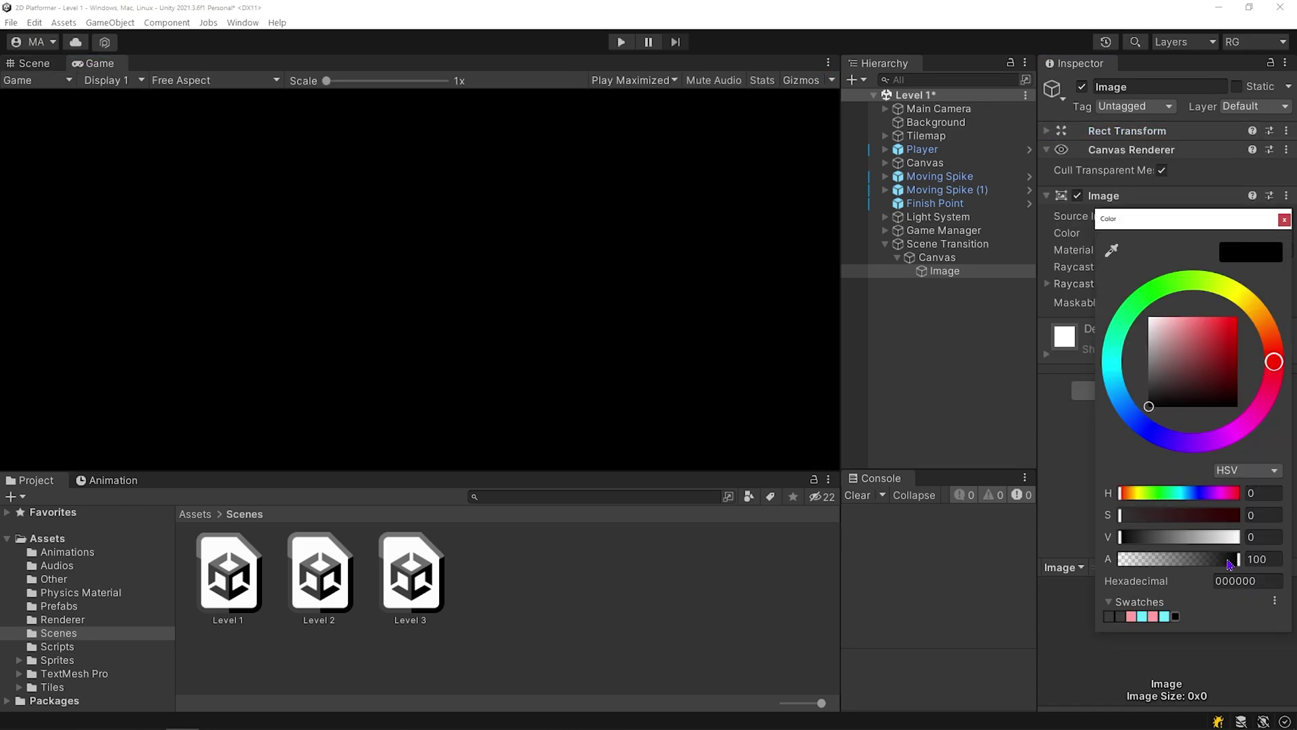
drag(1229, 564, 1071, 601)
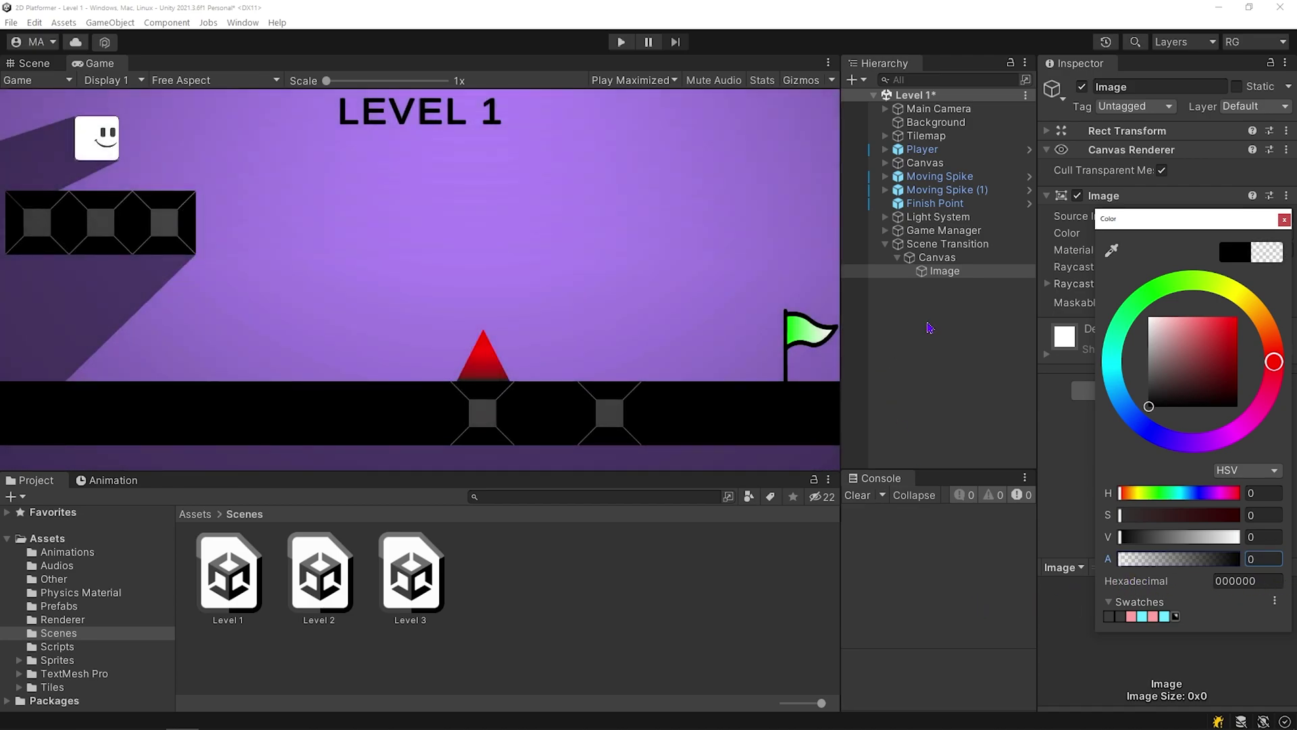
- Create and save a 'Transition LevelStart' clip for Scene Transition in the Animation window
click(977, 247)
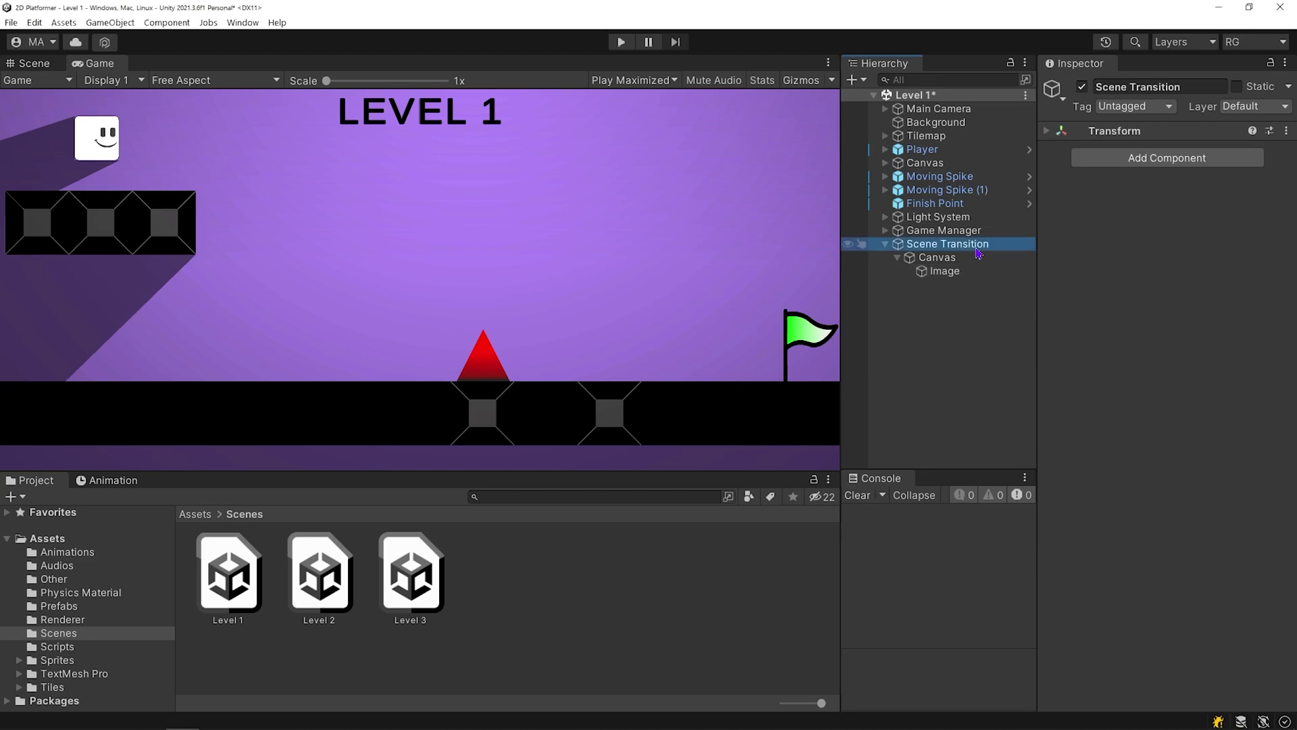
click(242, 23)
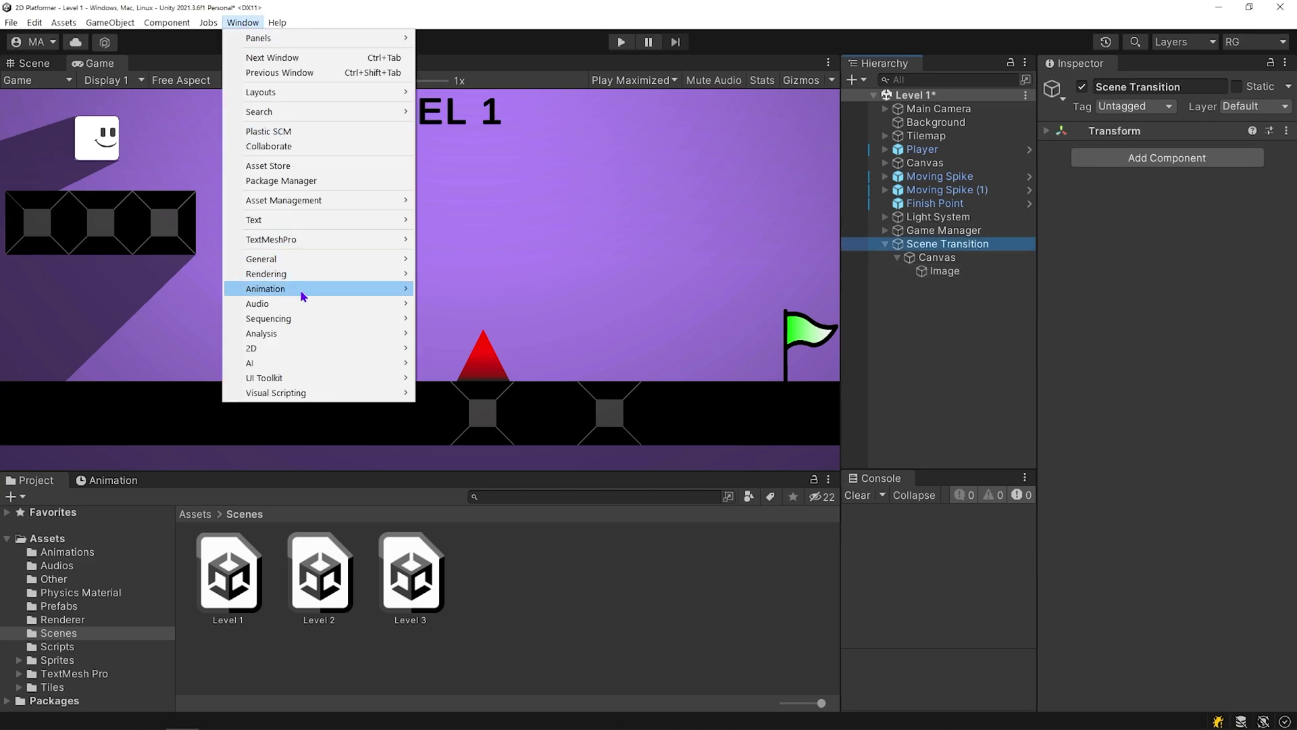
mouse_move(320, 291)
click(465, 291)
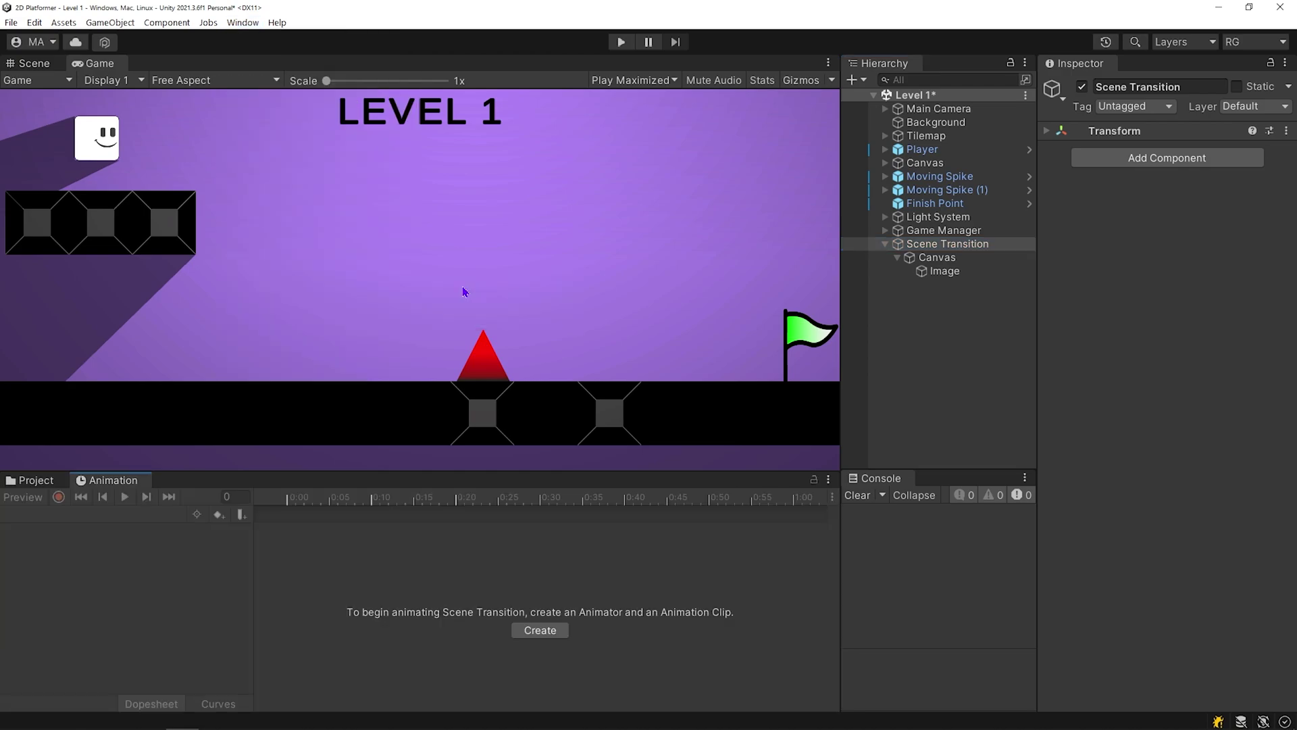
click(556, 630)
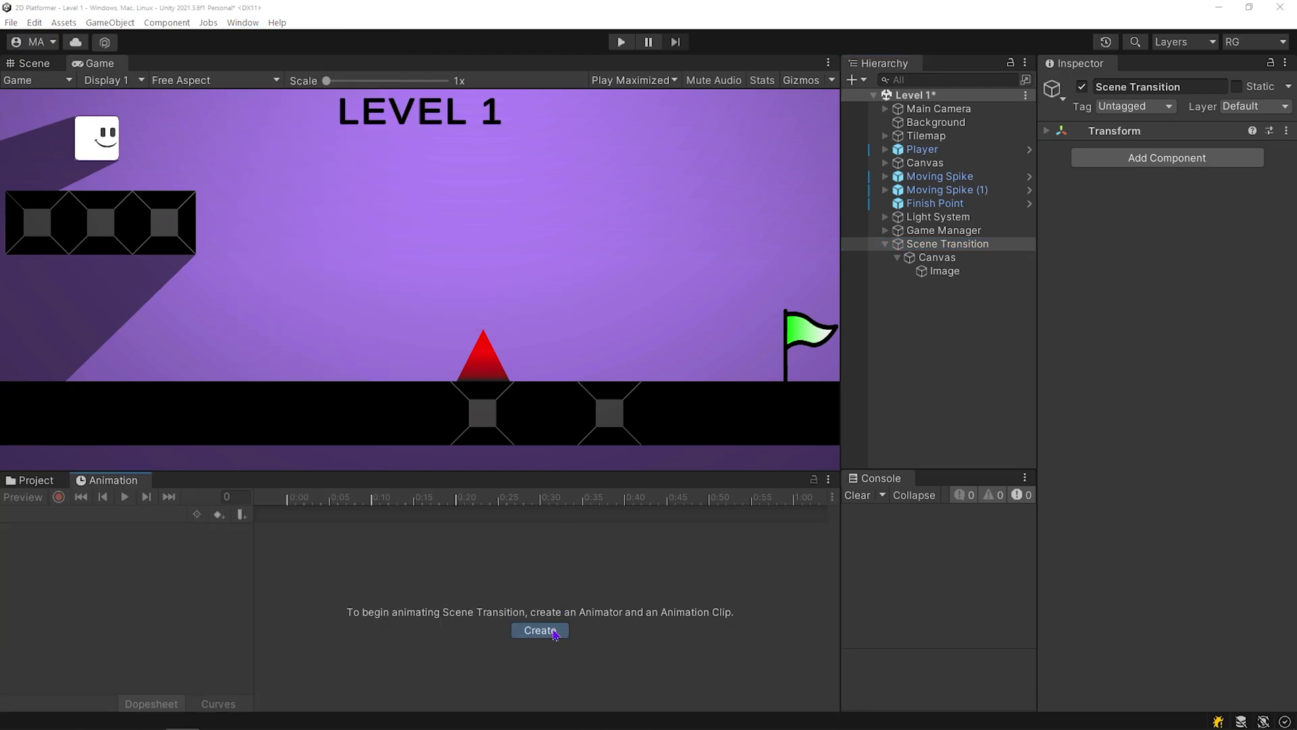
text(Transition LevelStart)
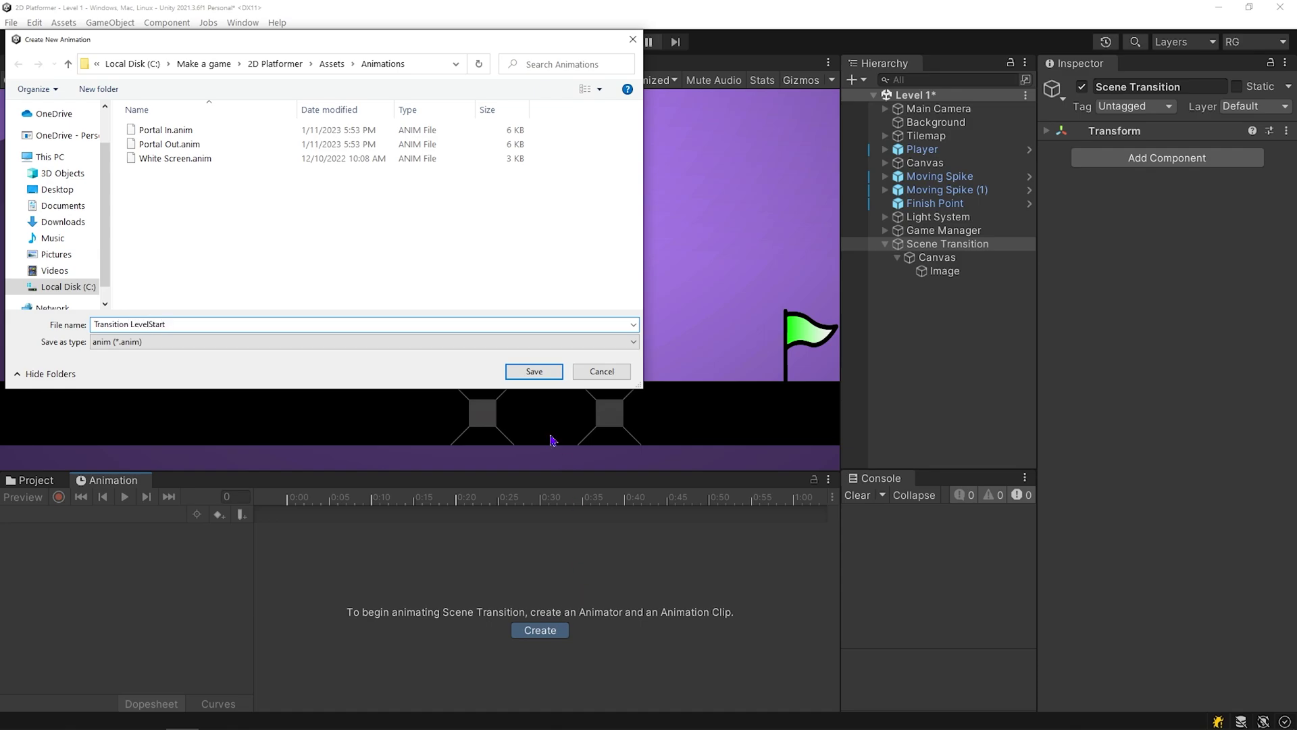
click(534, 371)
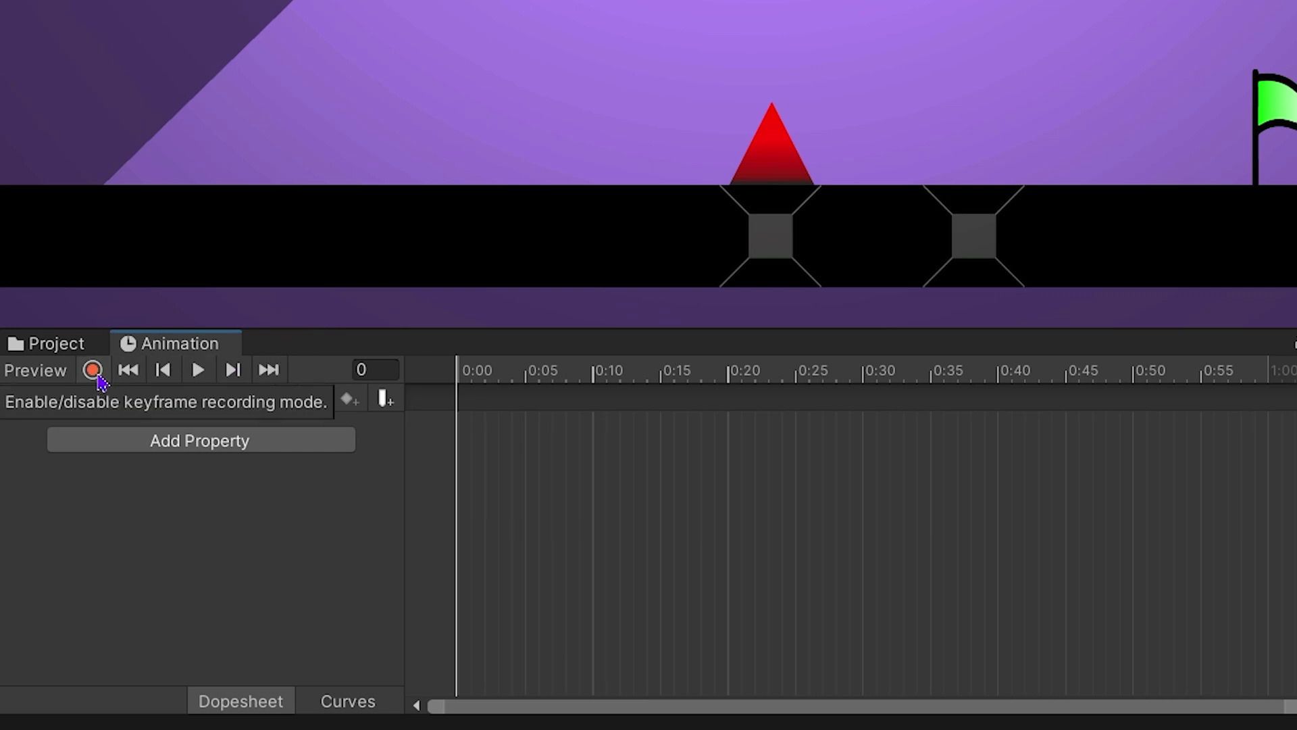
- With recording on, key the Image colour alpha at 100 on frame 0
click(95, 372)
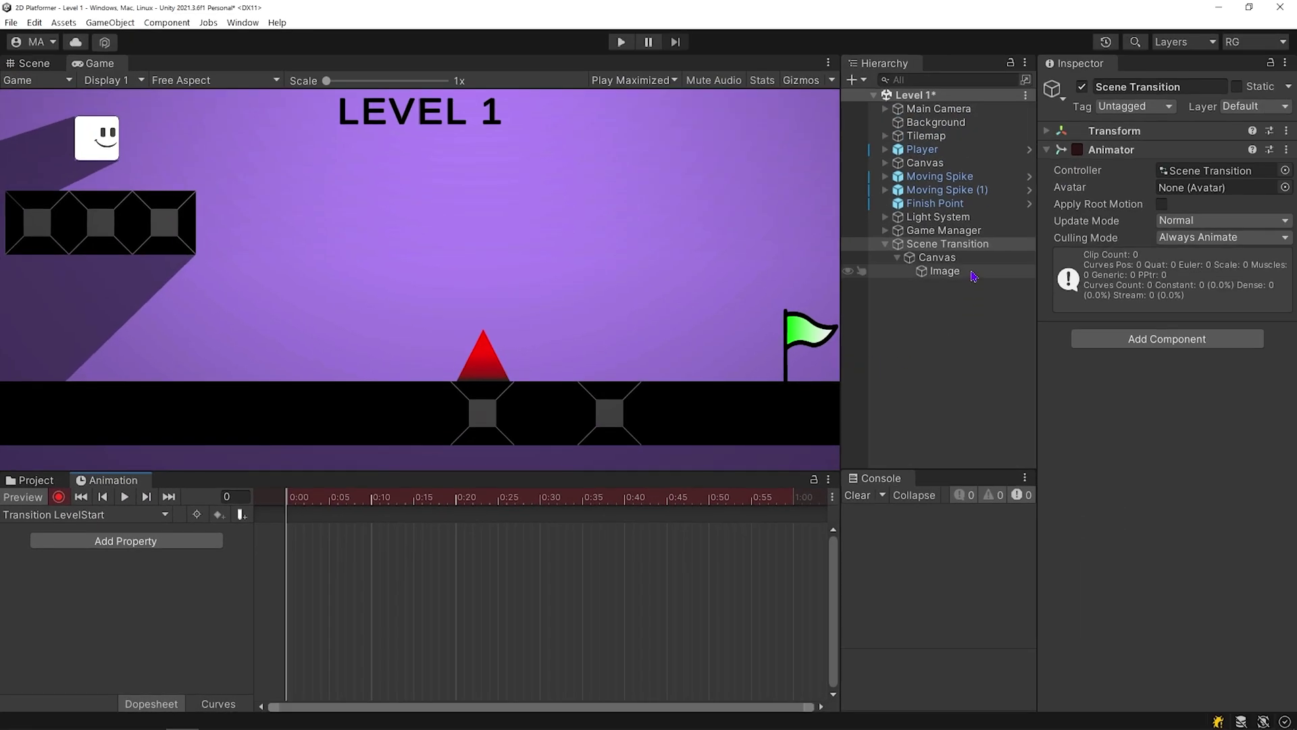
click(974, 273)
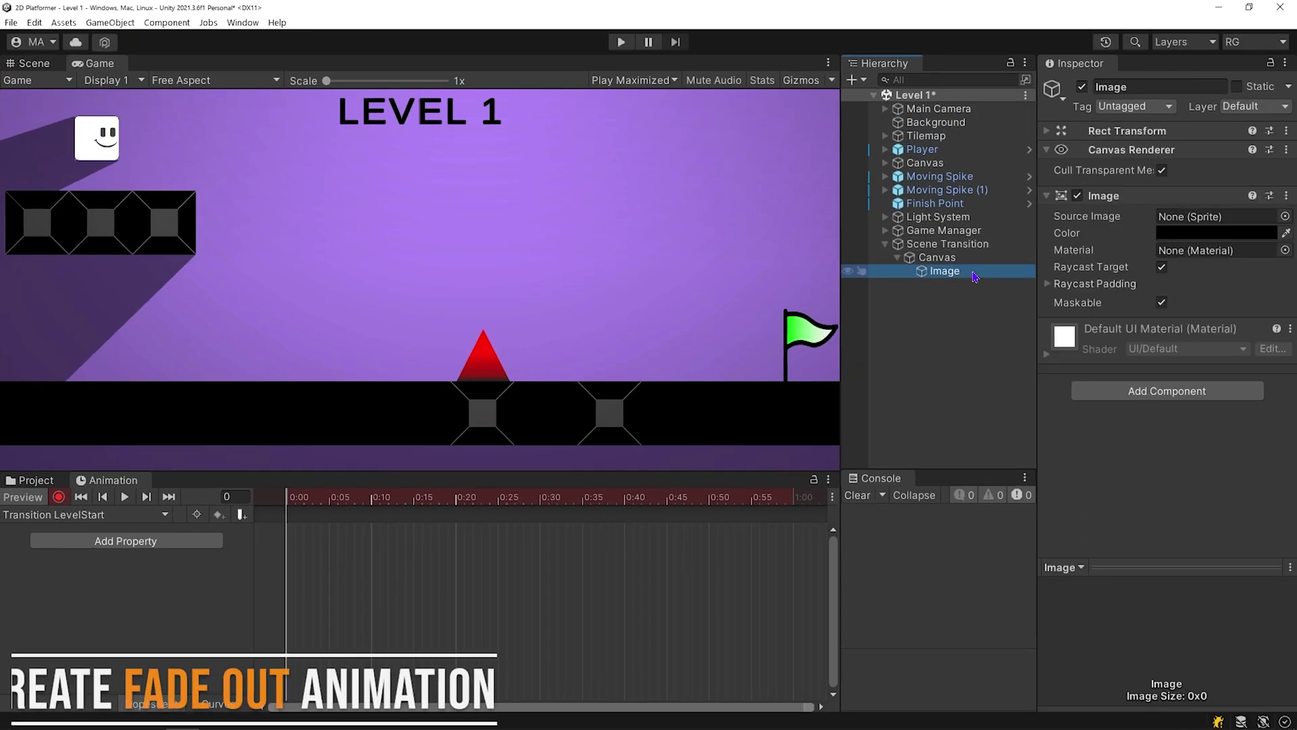
click(1201, 234)
drag(1220, 565, 1243, 566)
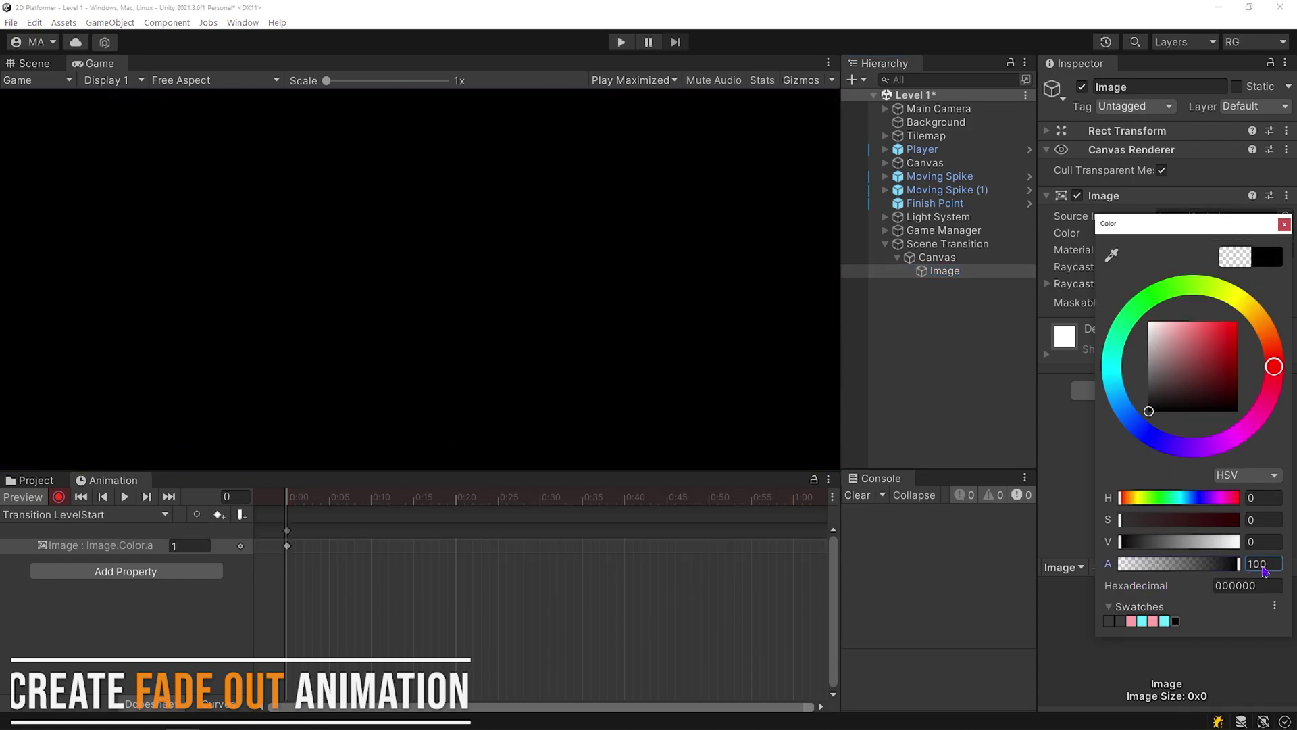
- Key the Image alpha to 0 at the 1:00 mark and scrub to preview the fade
click(795, 510)
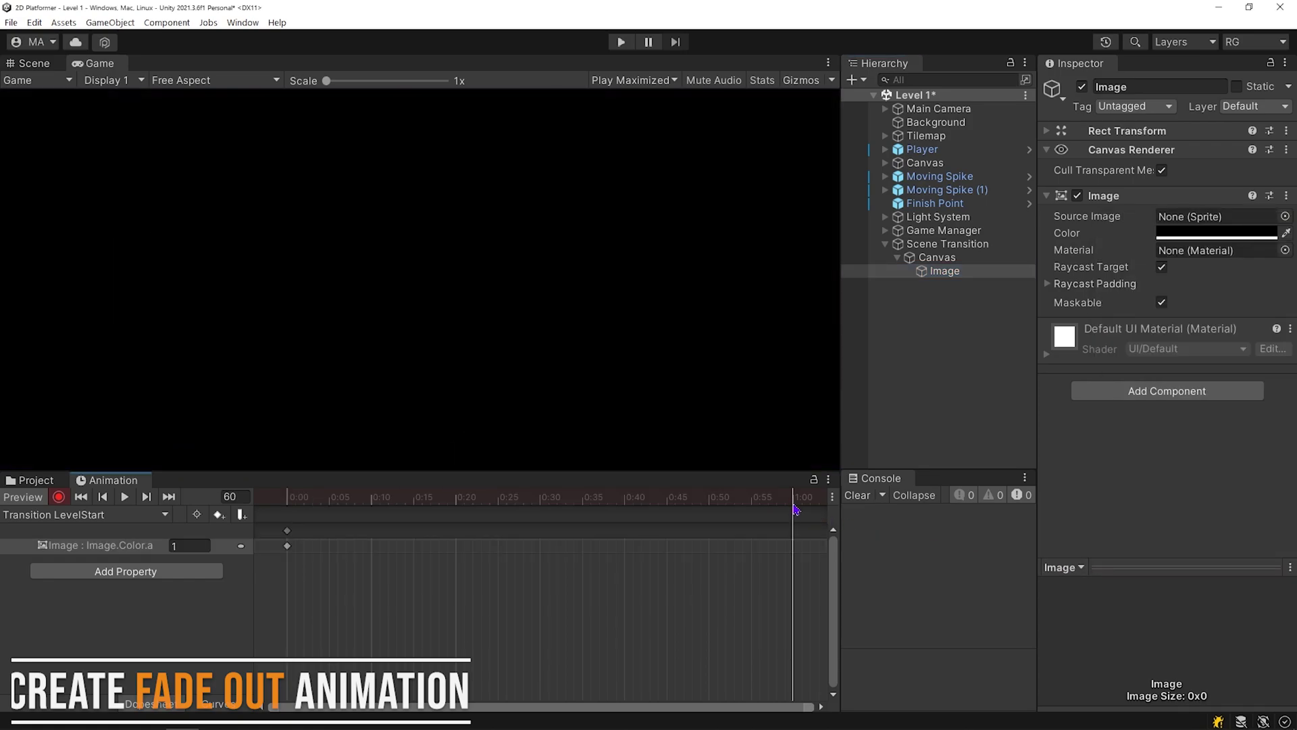
click(1210, 232)
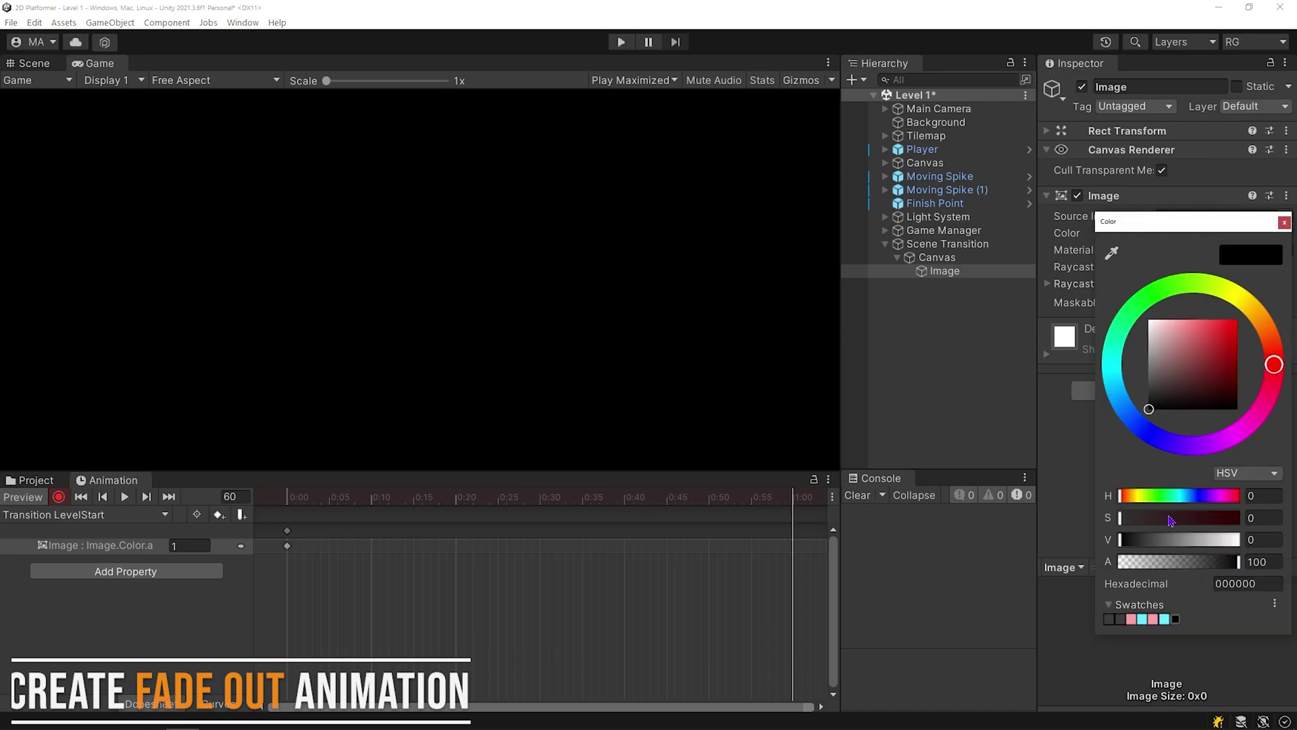
drag(1136, 566, 1038, 571)
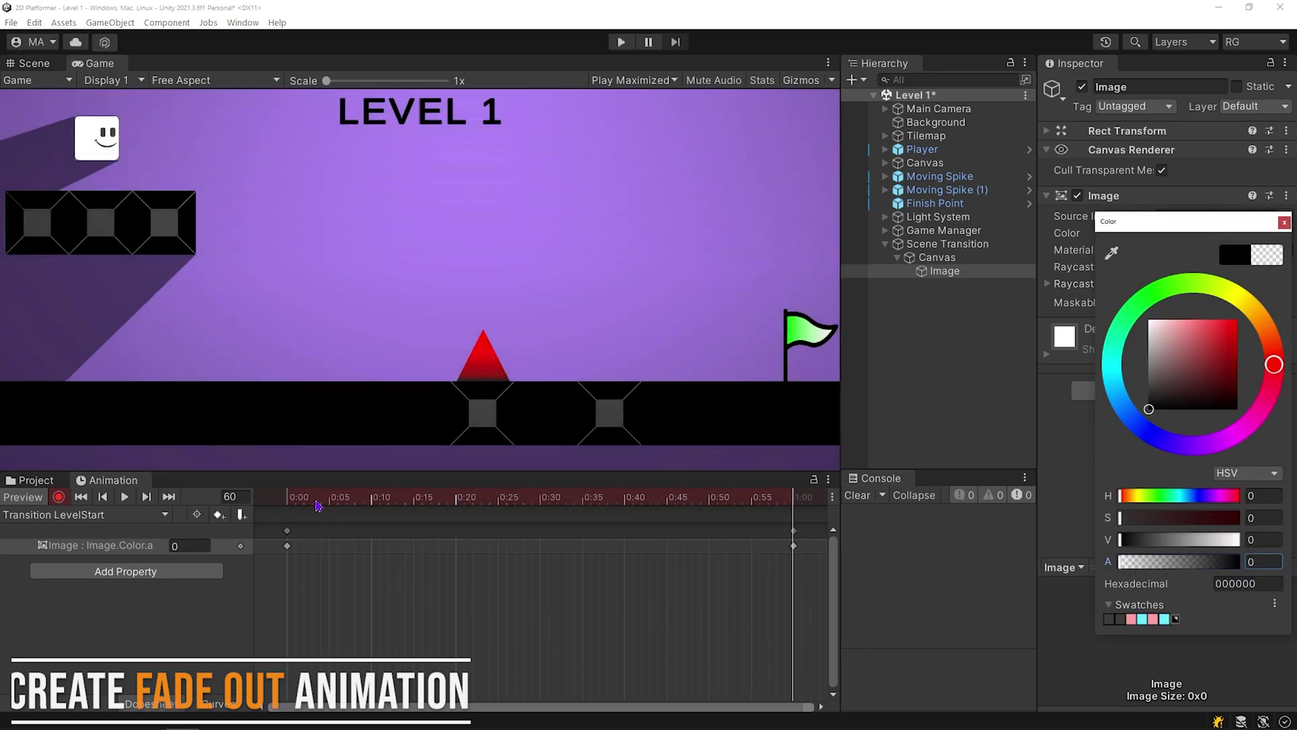
drag(318, 506, 796, 522)
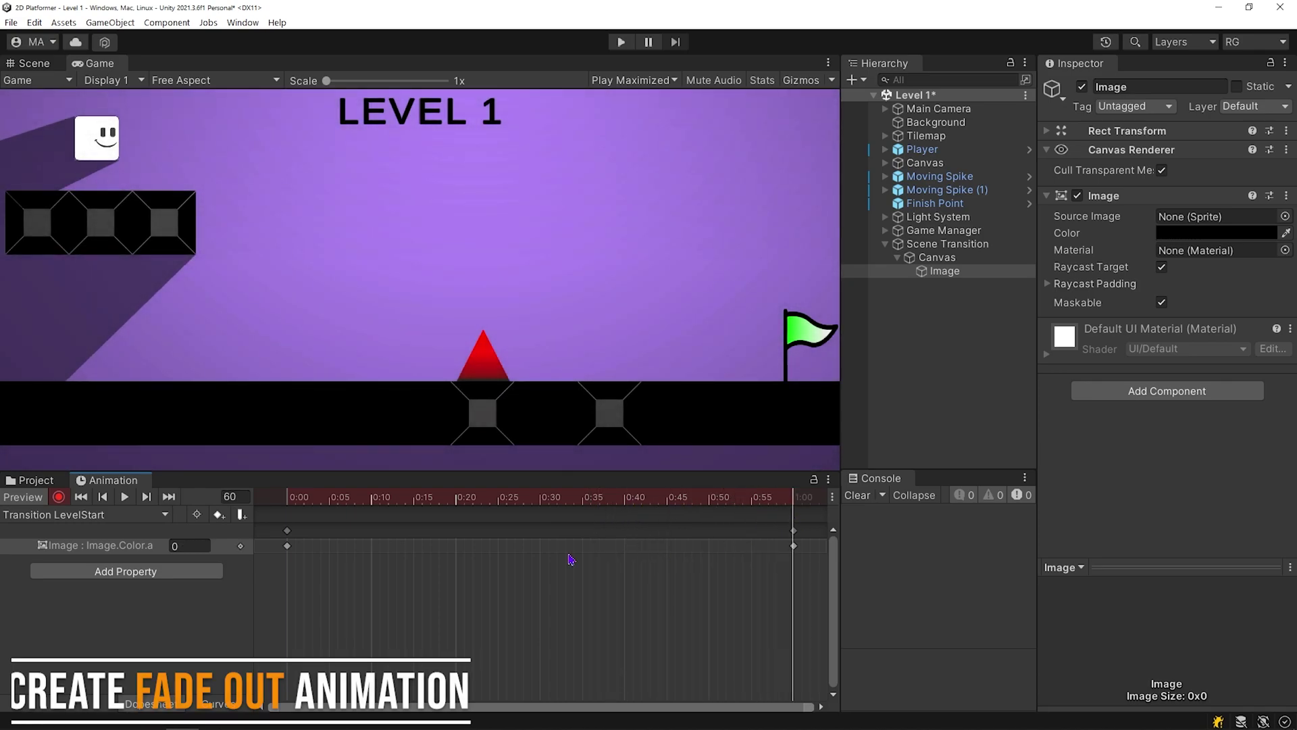
- Preview the fade in a loop, stop recording and select all alpha keyframes
click(124, 496)
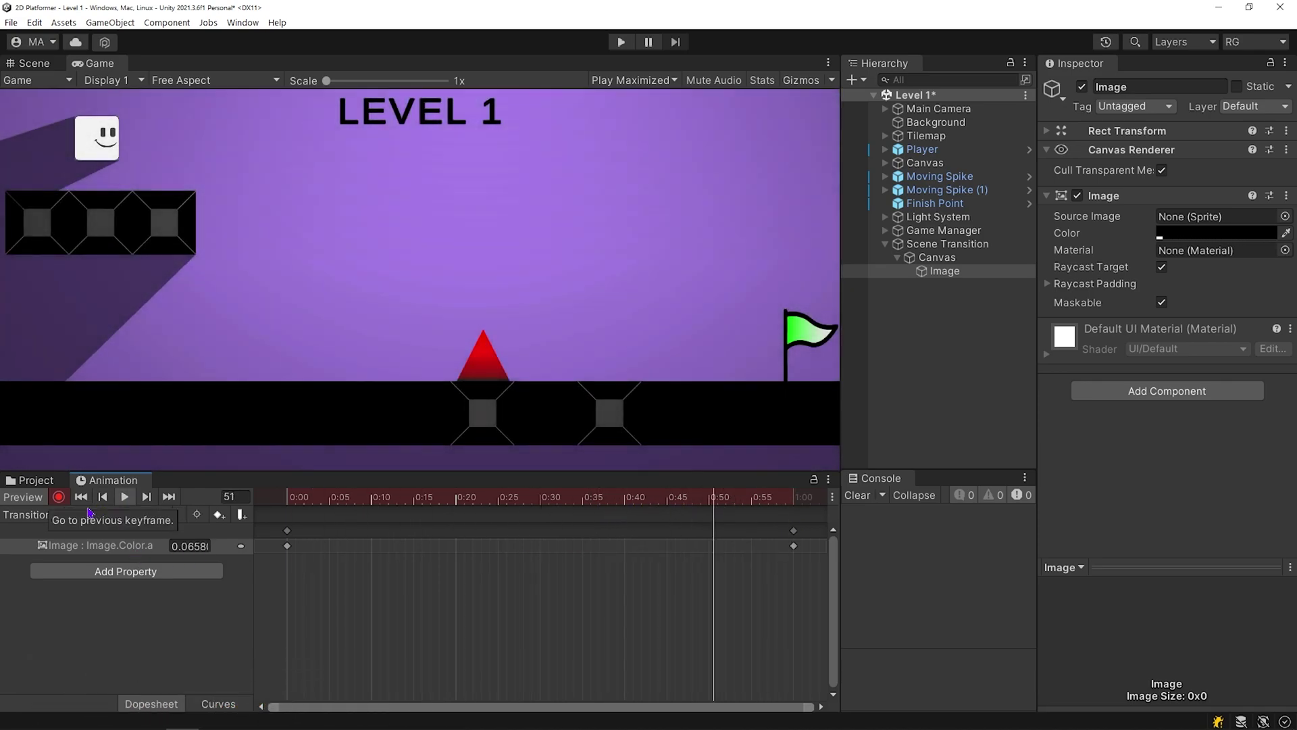
click(60, 497)
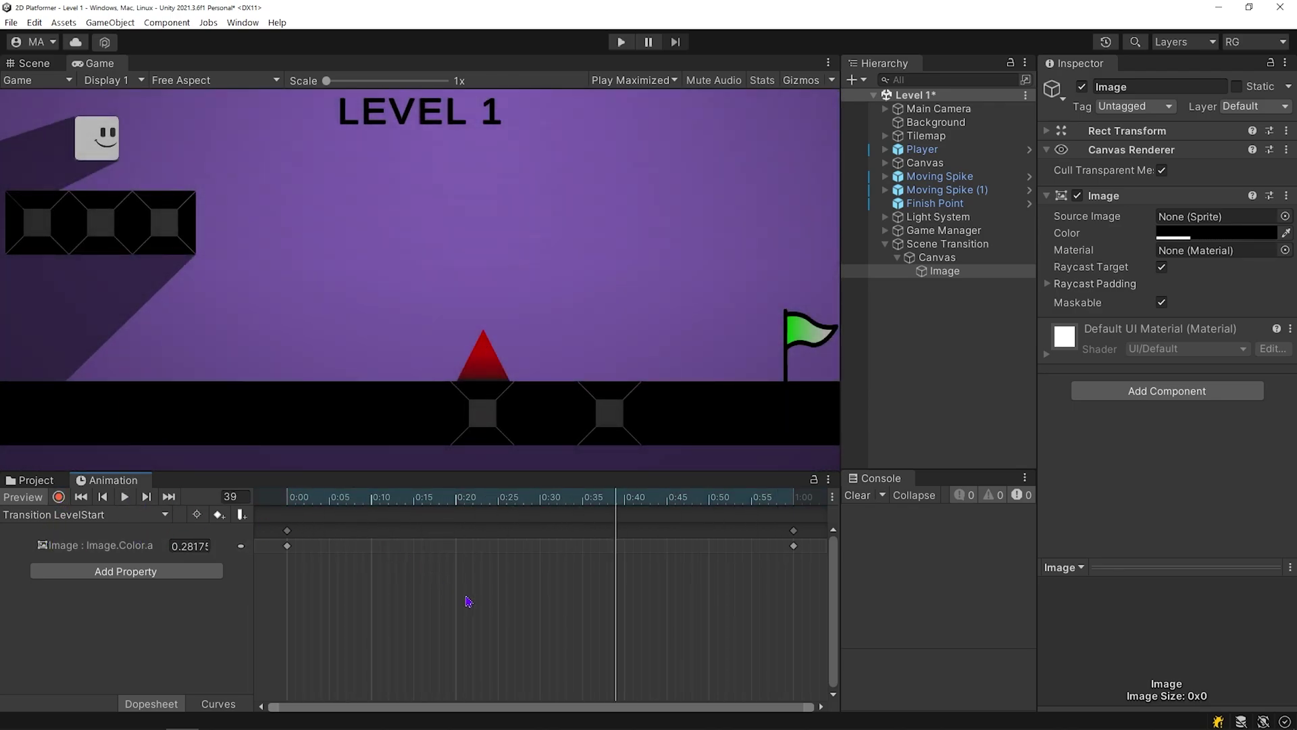
key(ctrl+a)
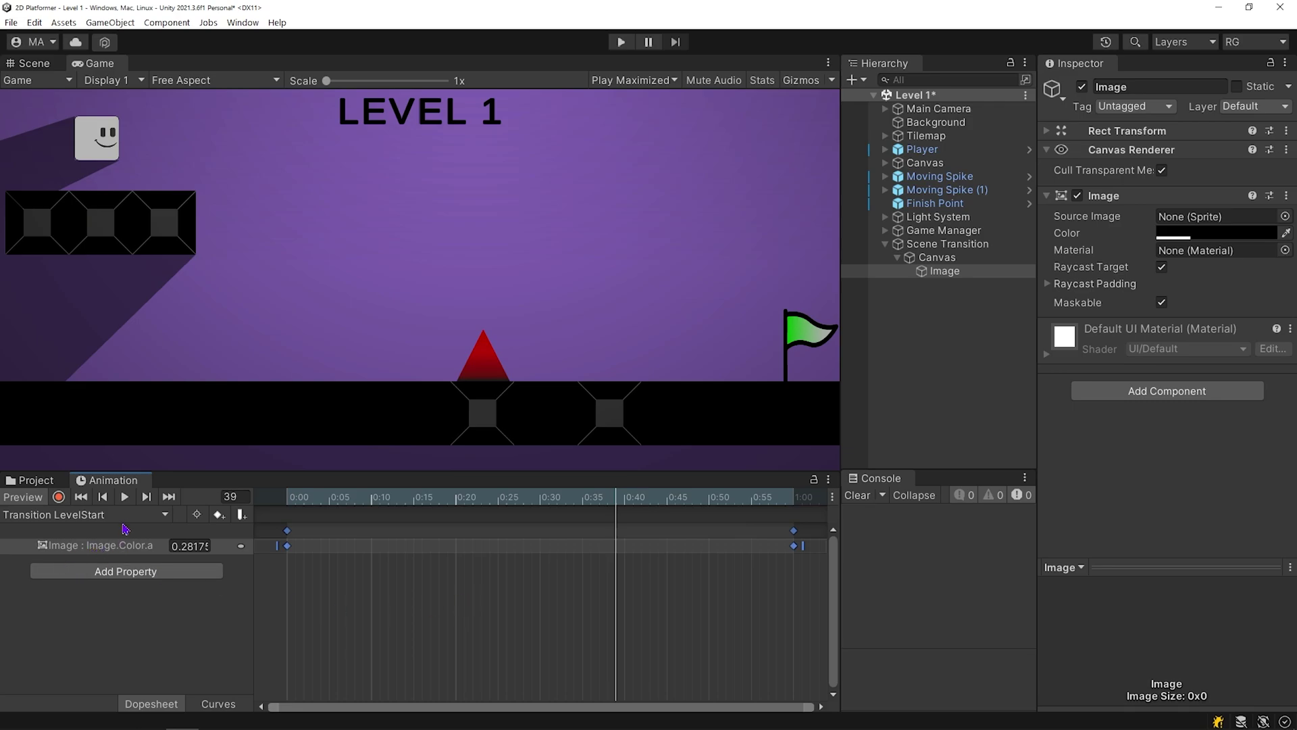
- Create a new clip saved as 'Transition LevelEnd'
click(150, 519)
click(114, 550)
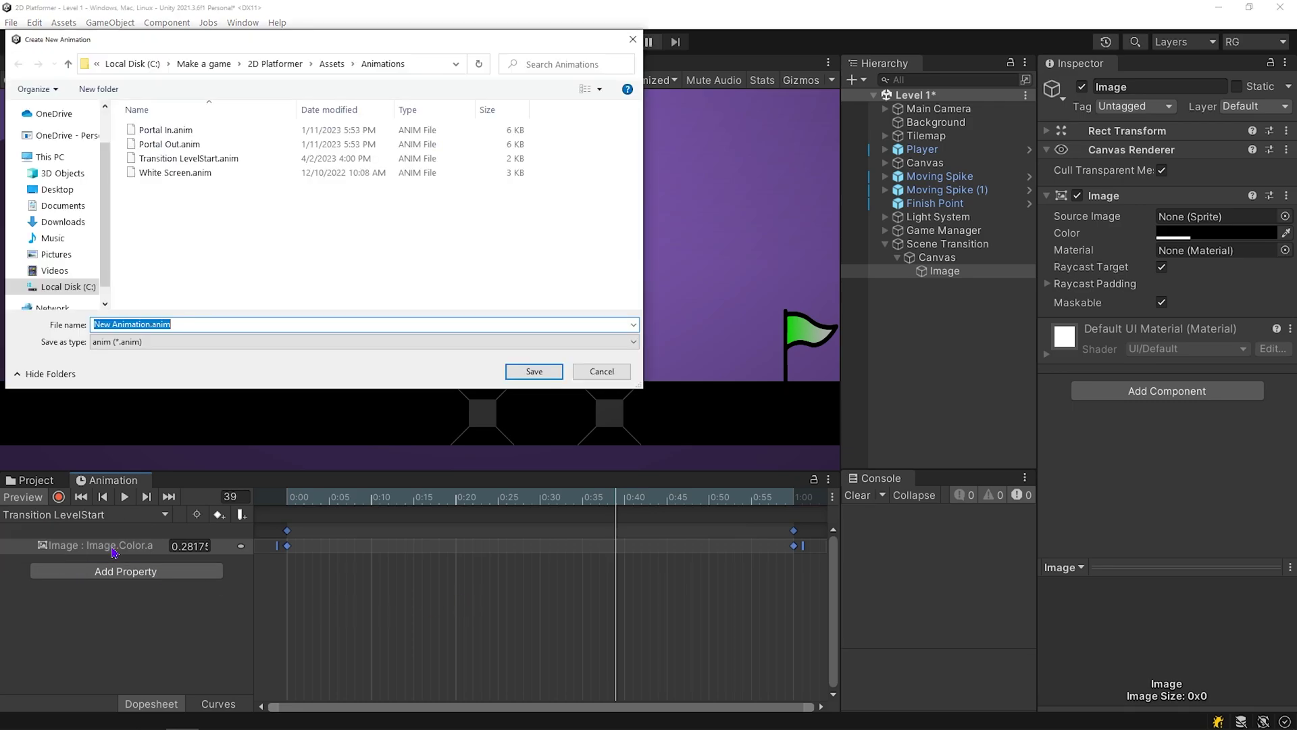
text(Transition)
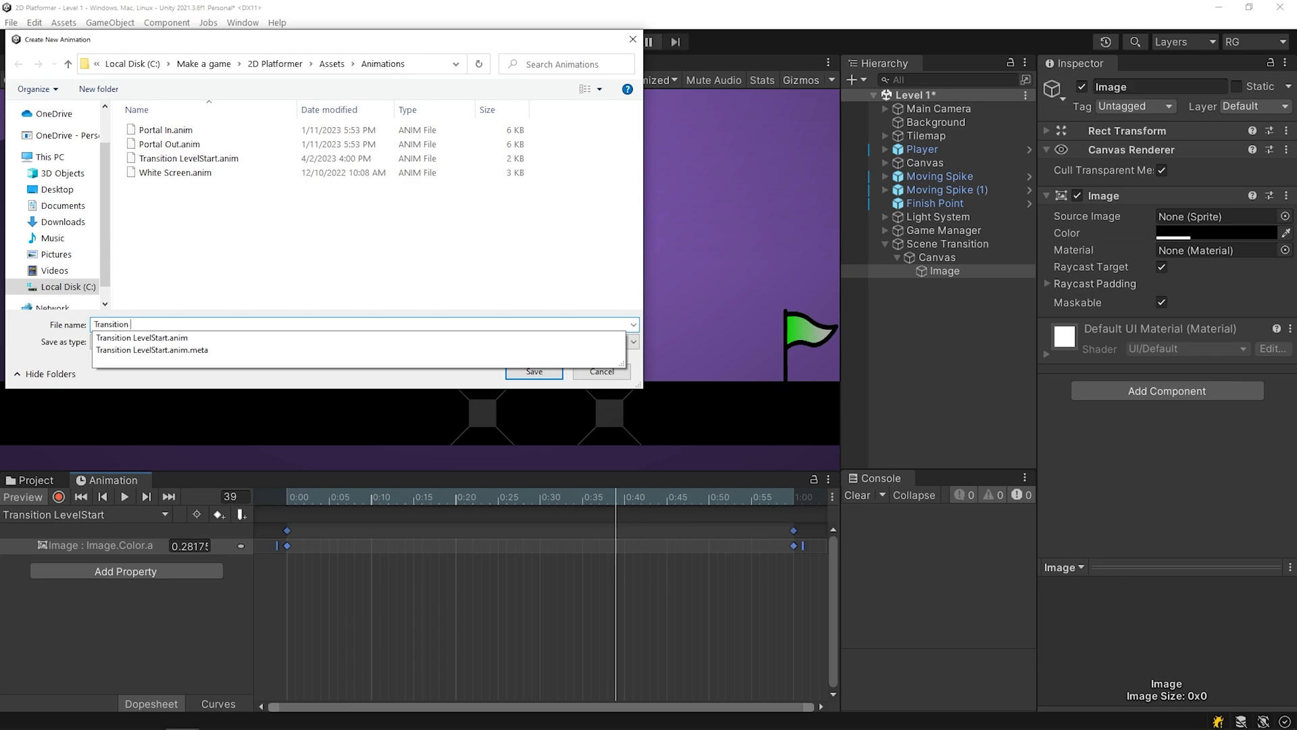
text( LevelEnd)
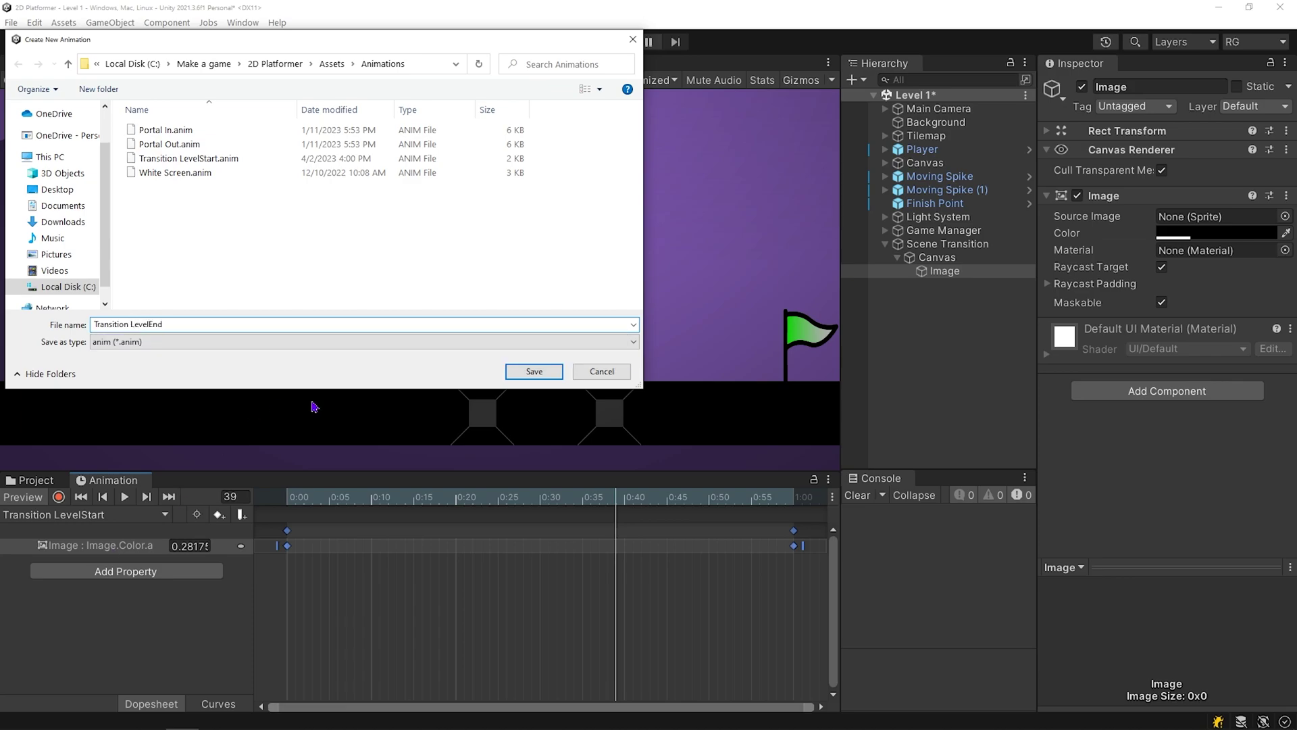
click(547, 376)
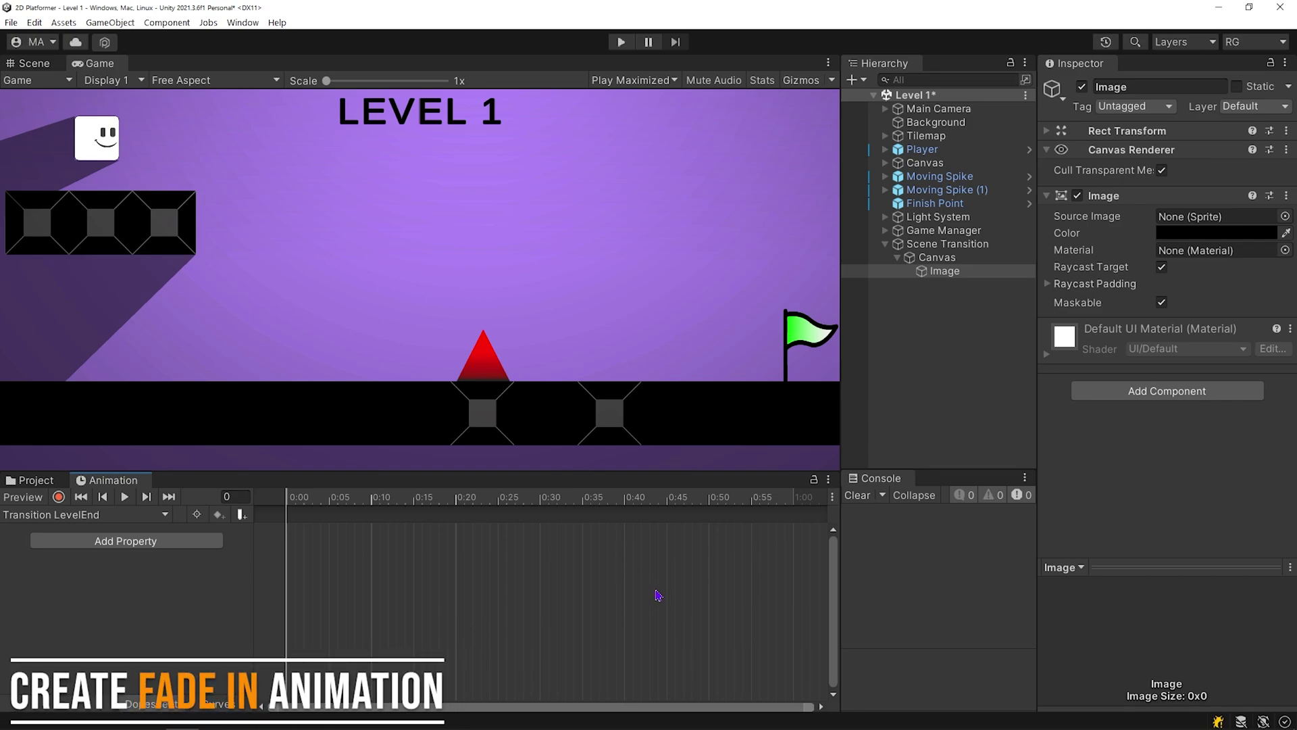
- Swap the keyframes so alpha is 0 at 0:00 and opaque at 1:00, then preview
click(500, 596)
drag(287, 545, 532, 545)
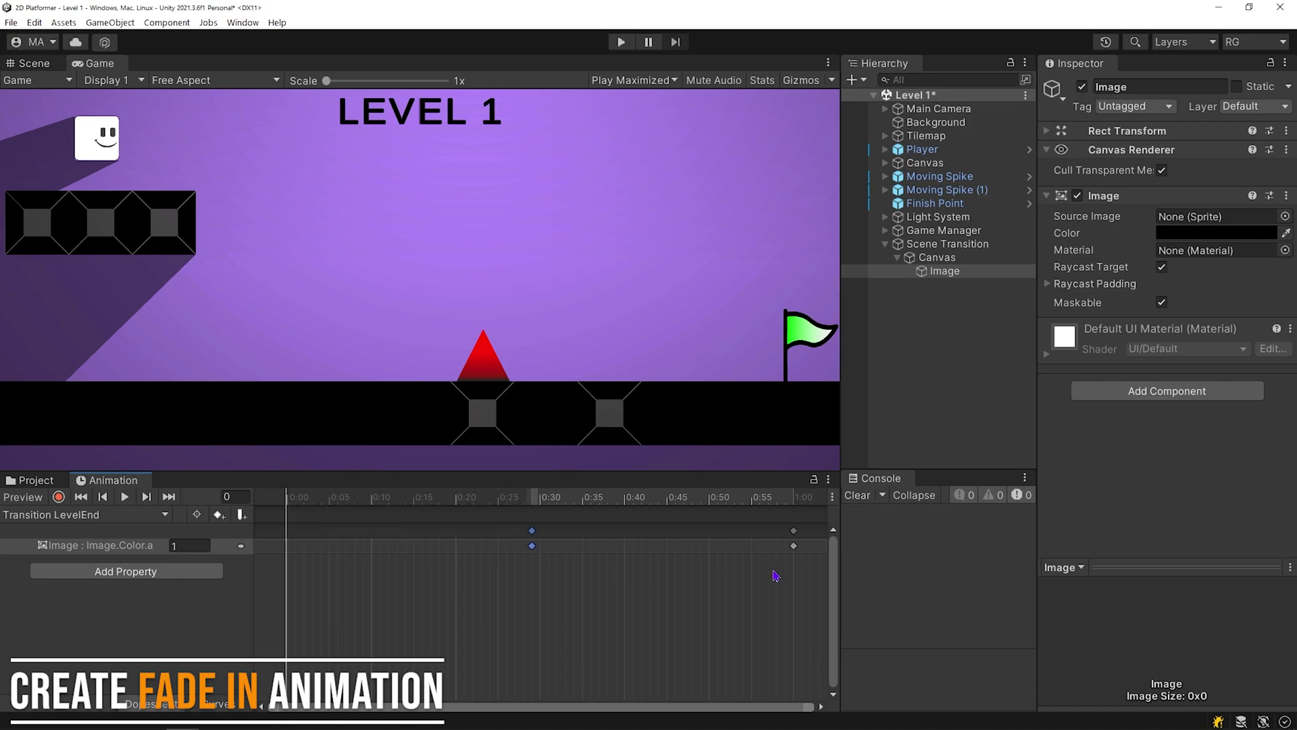
click(794, 545)
drag(795, 547, 288, 546)
drag(532, 532, 795, 531)
click(294, 500)
drag(295, 504, 796, 530)
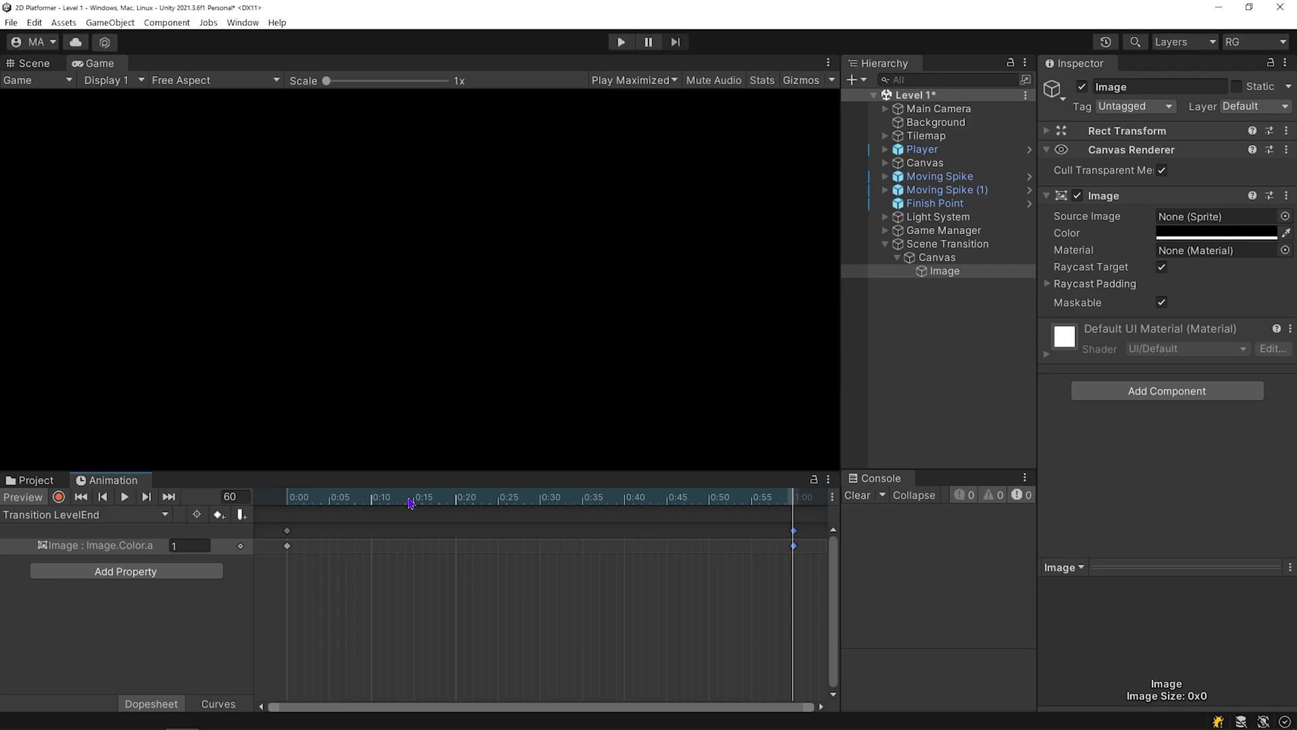
- Open the Scene Transition animator controller and place Transition LevelEnd below Transition LevelStart
click(33, 479)
click(206, 516)
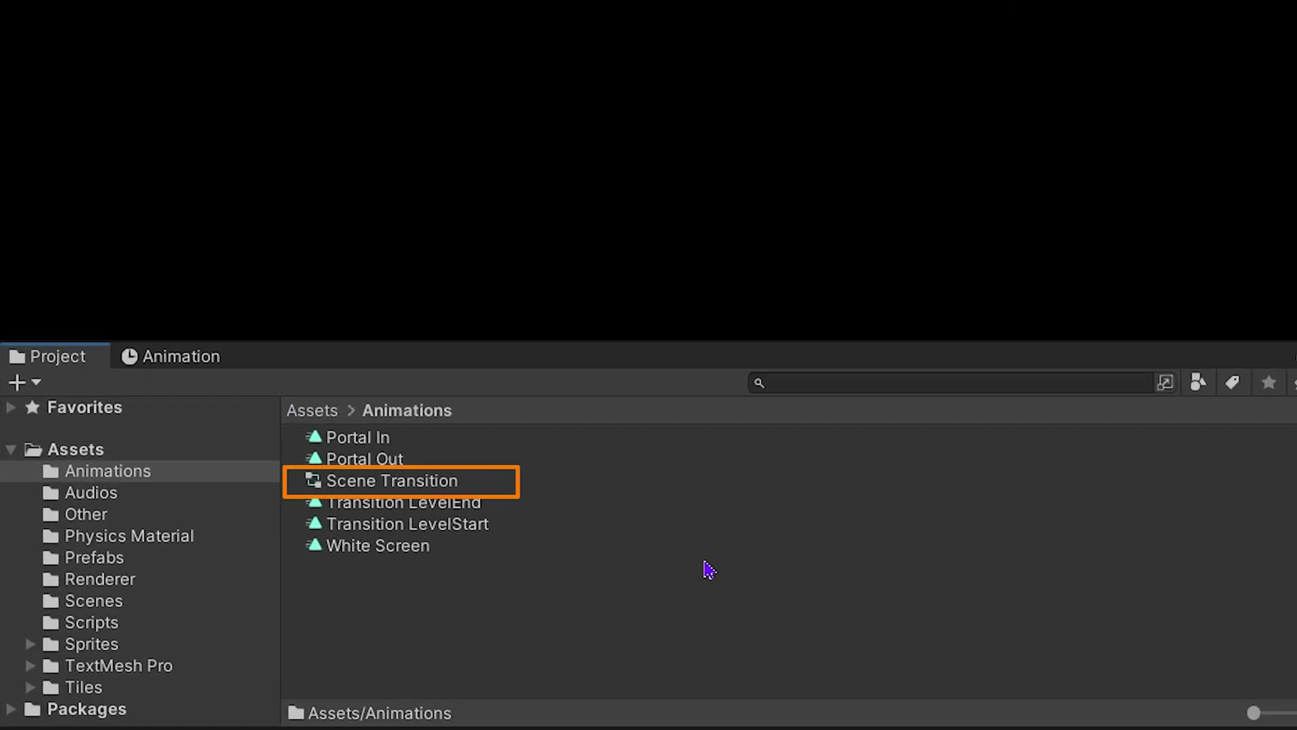
click(455, 484)
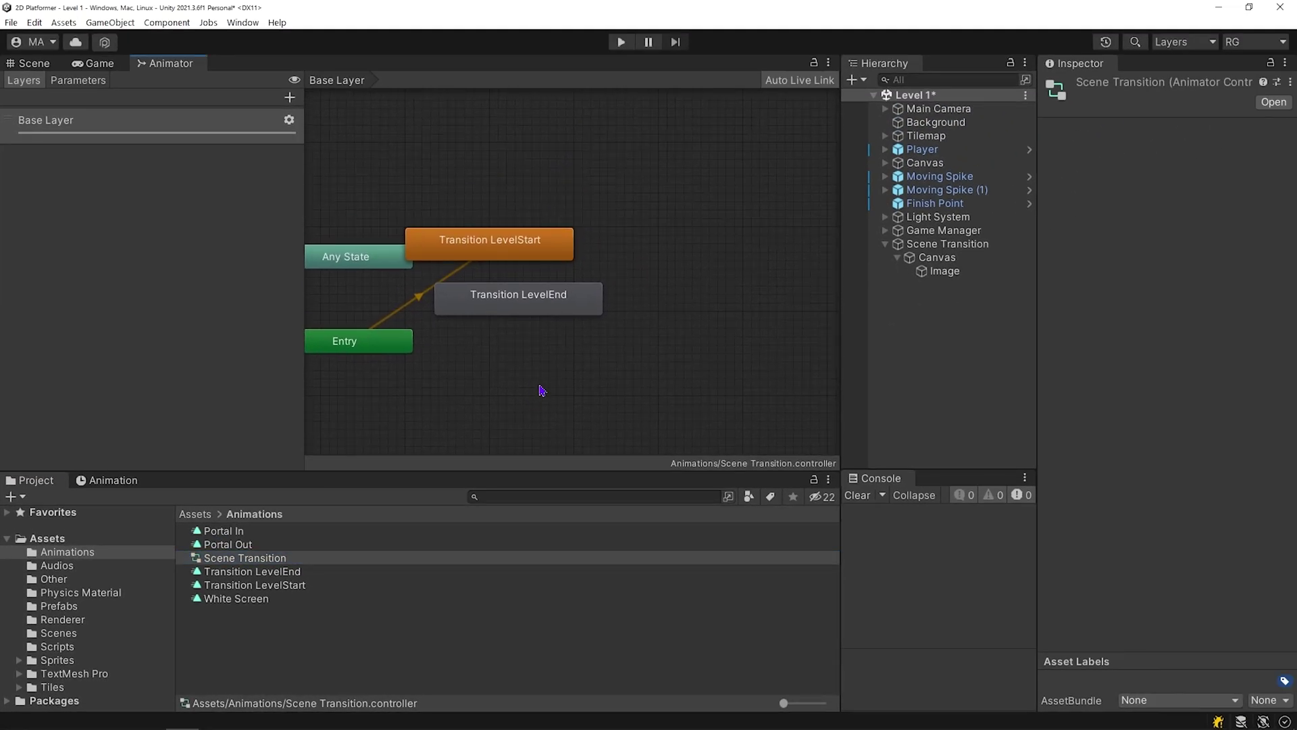
drag(512, 248, 596, 248)
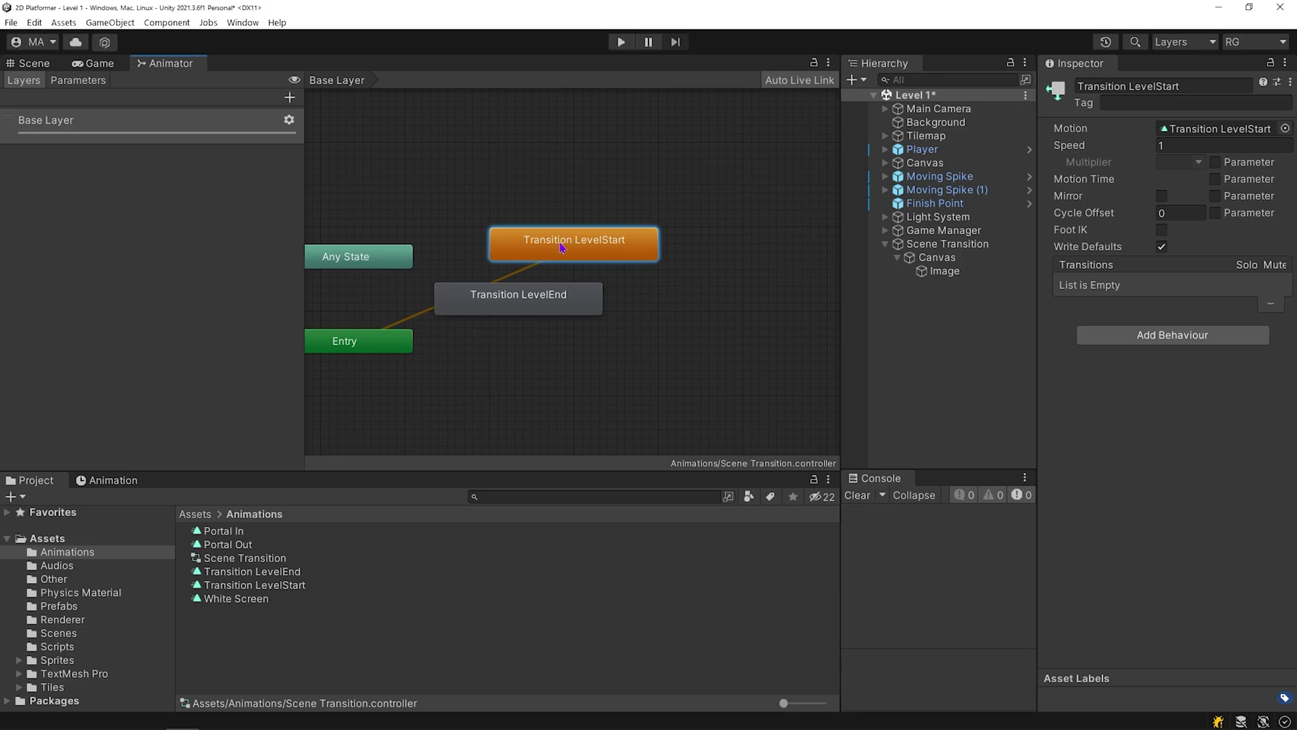
drag(516, 291, 571, 338)
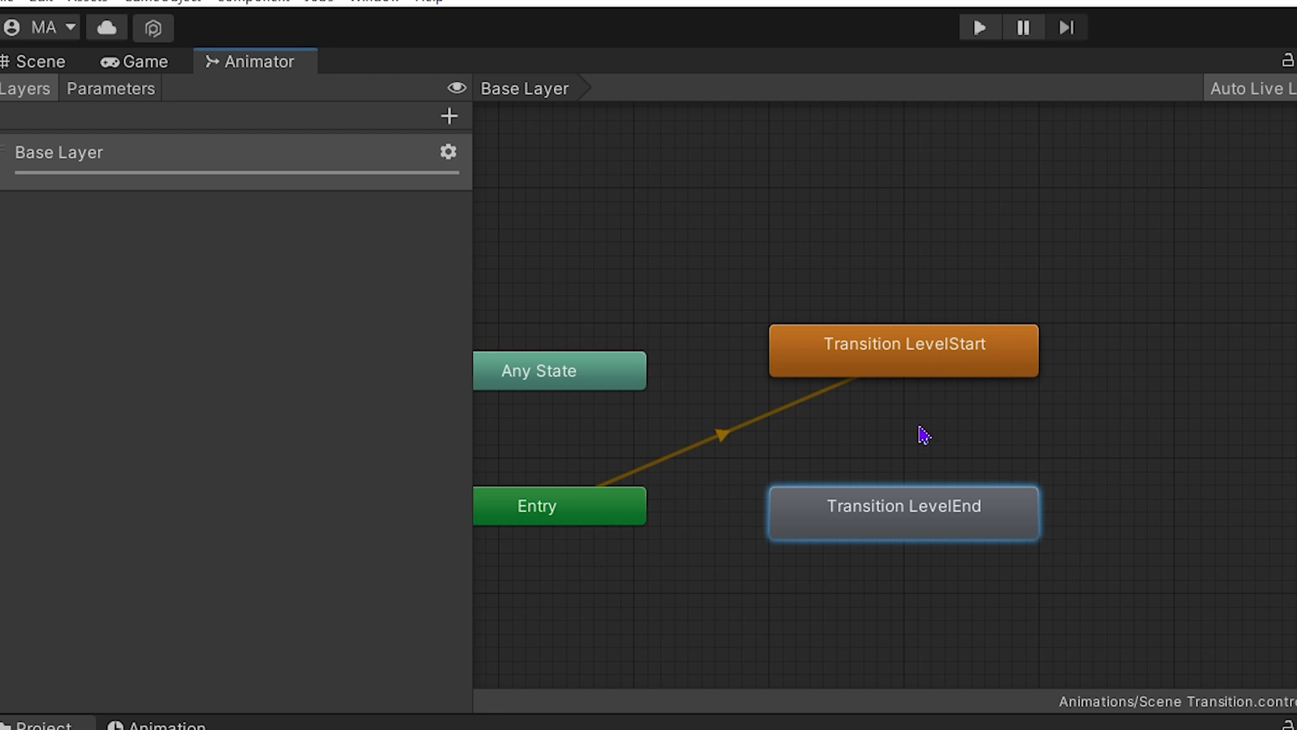
- Make transitions from Transition LevelStart to Transition LevelEnd and back
right_click(978, 356)
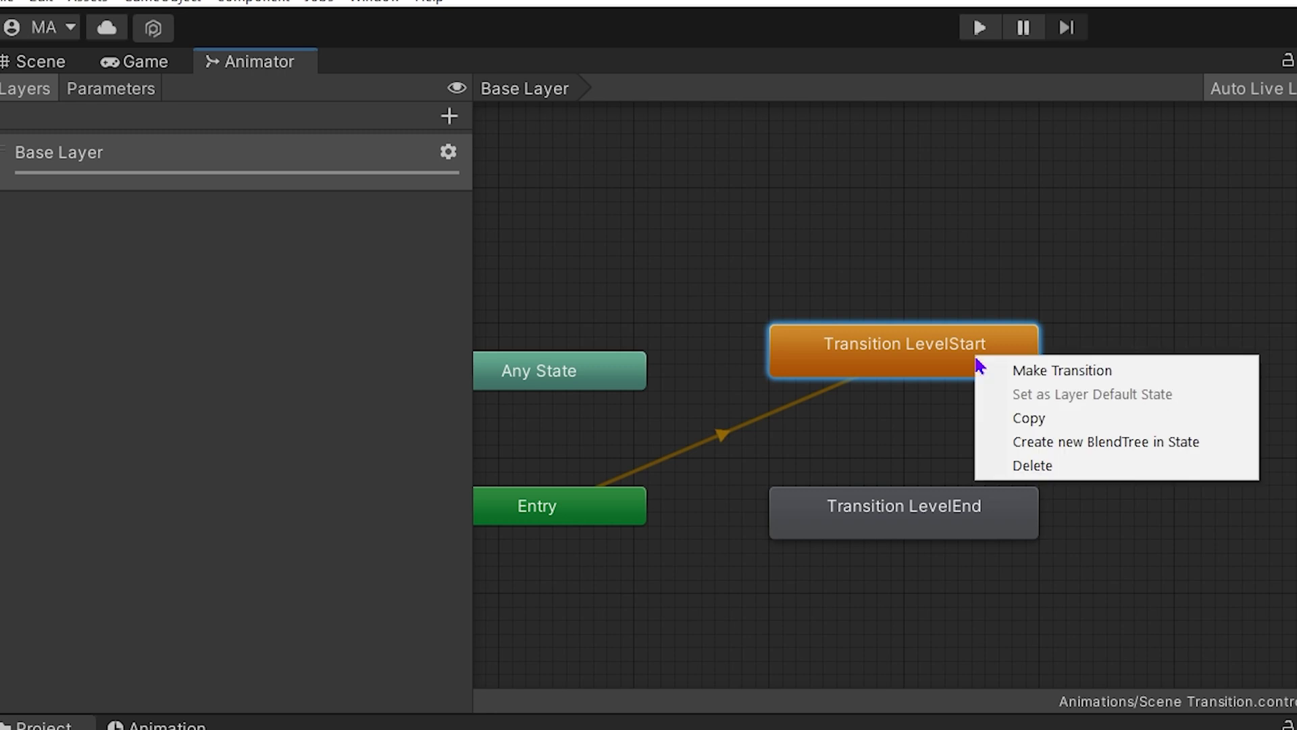
click(1002, 371)
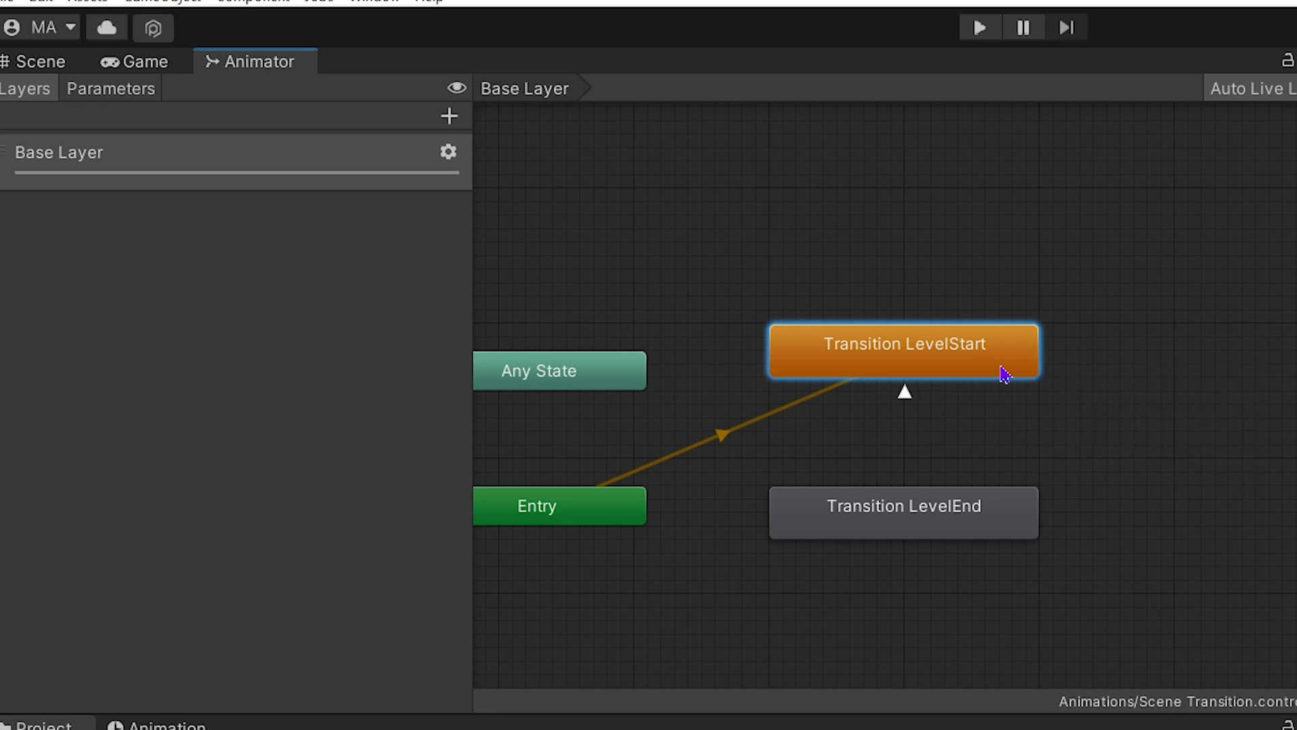
click(919, 541)
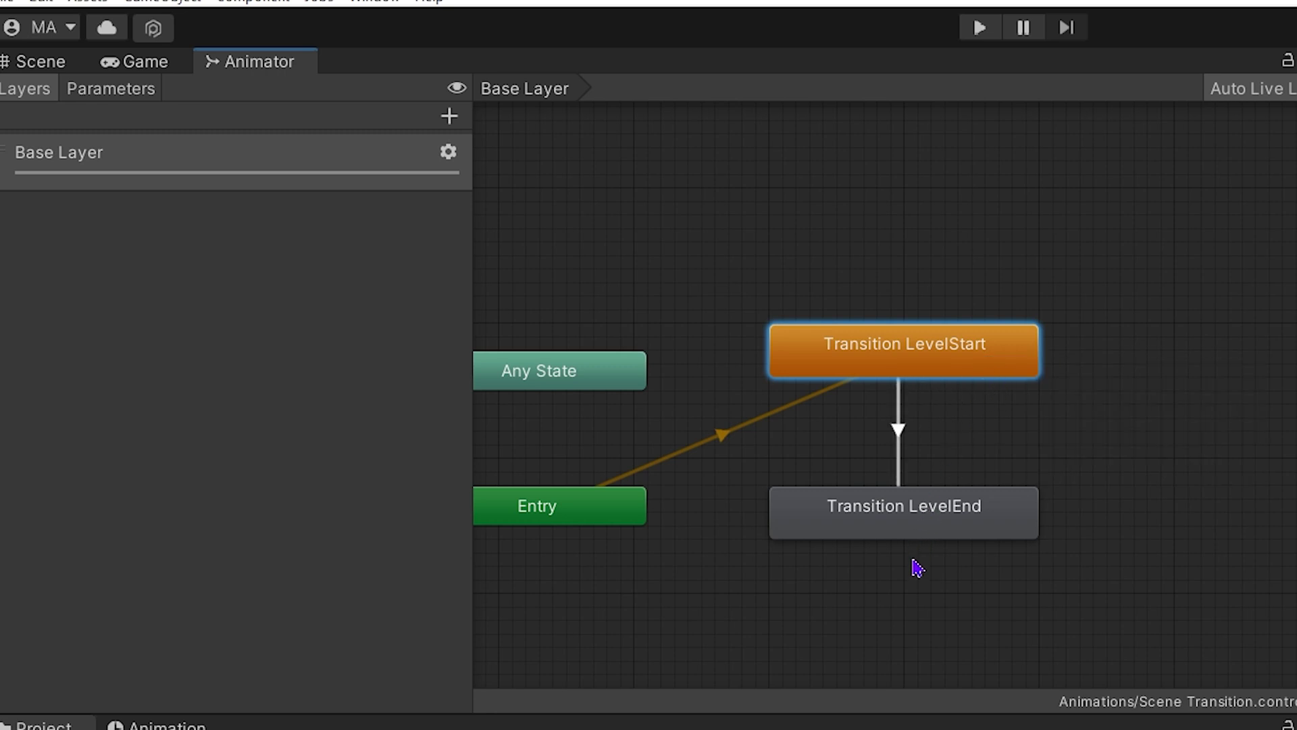
click(970, 527)
right_click(970, 527)
click(1002, 531)
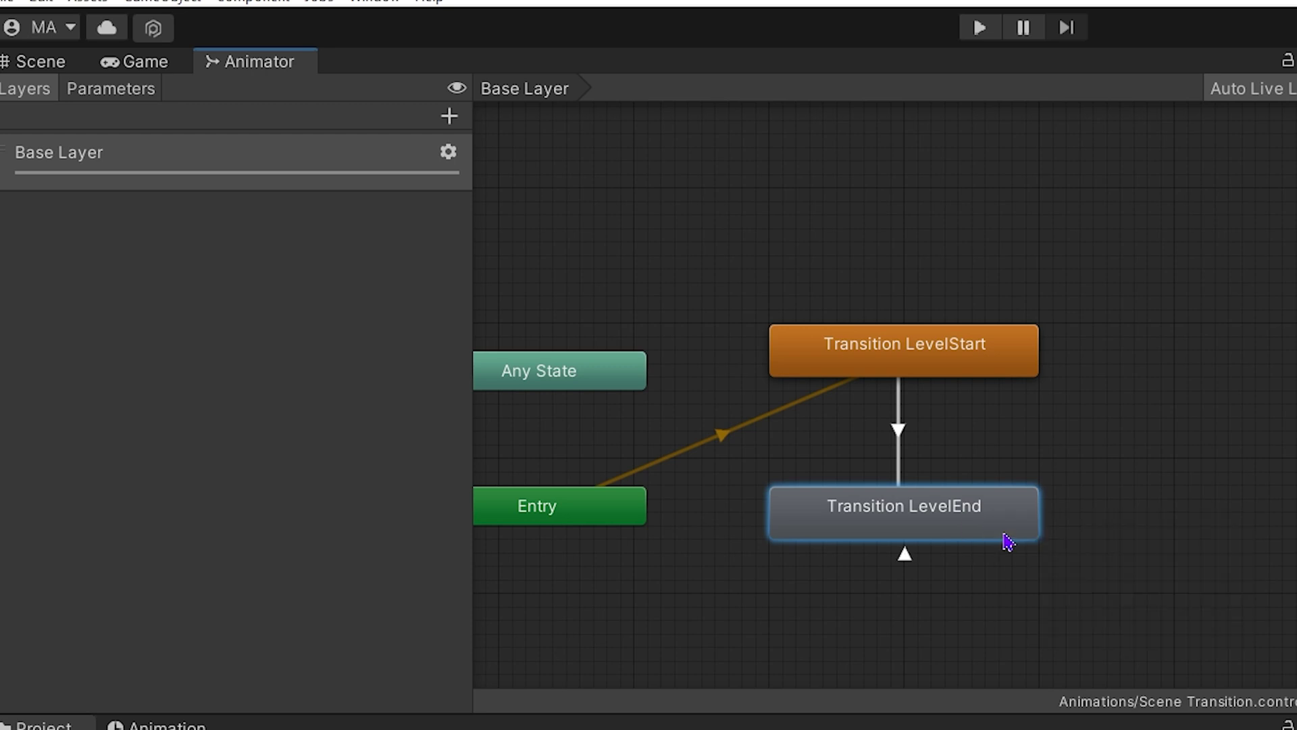
click(980, 363)
- Add two Trigger parameters named 'Start' and 'End'
click(124, 96)
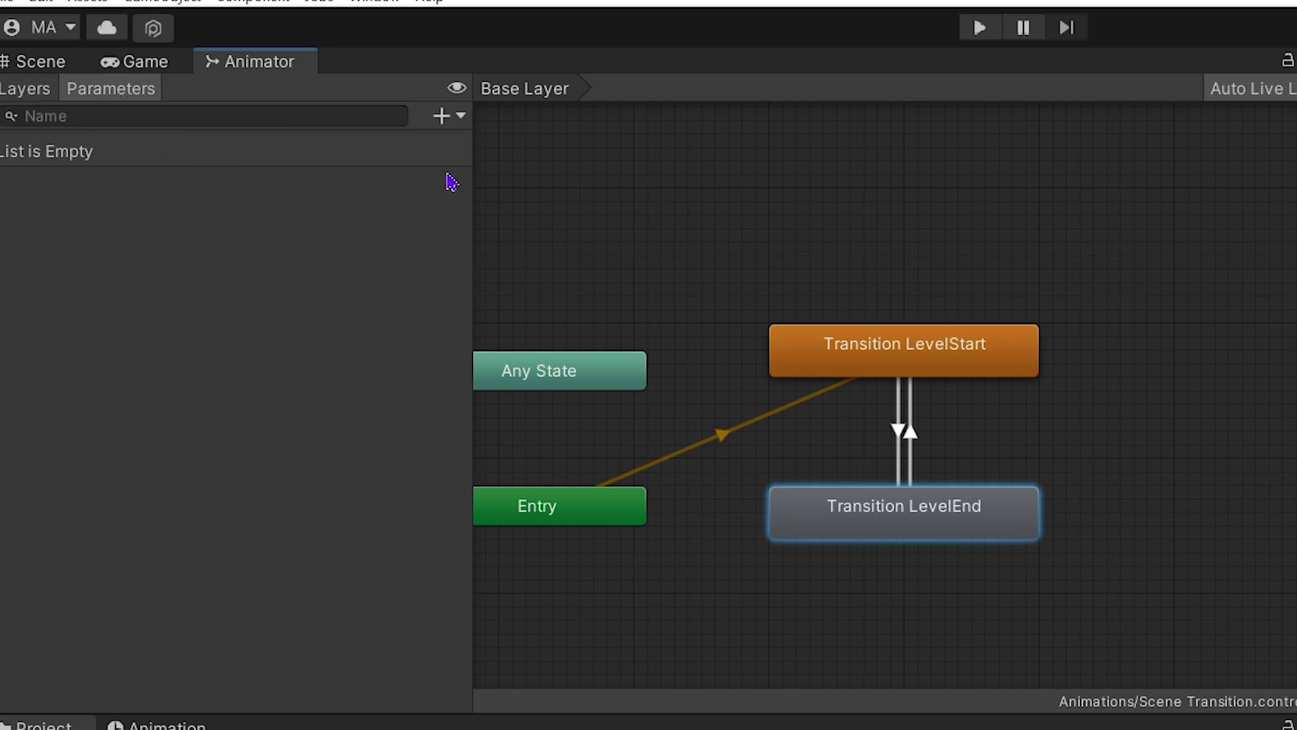
click(446, 116)
click(544, 225)
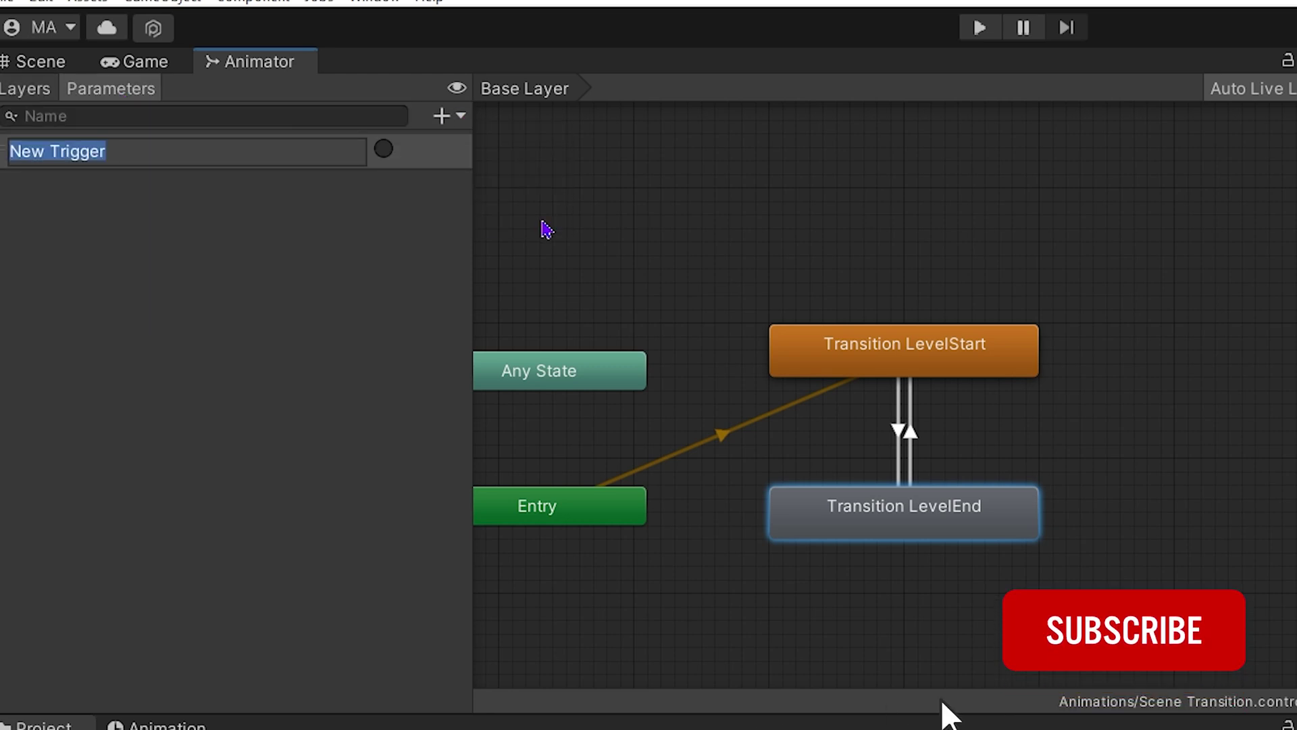
text(Start)
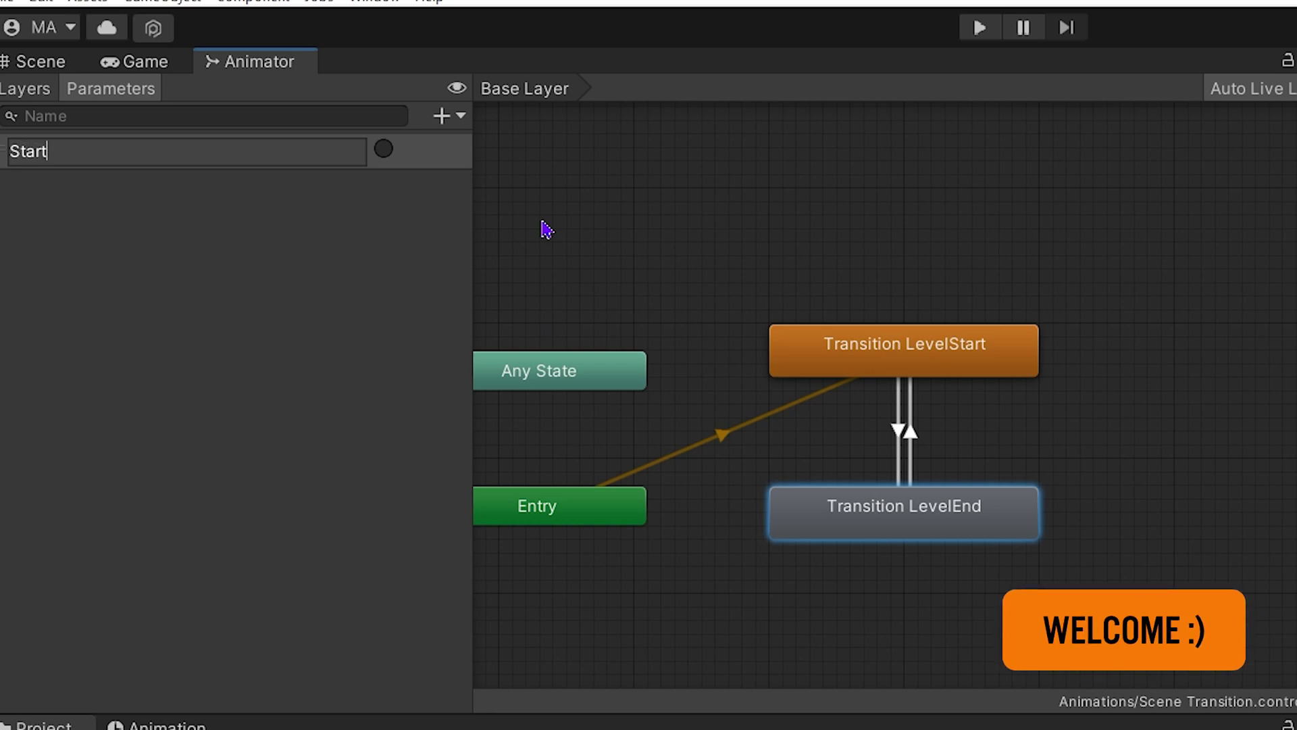
key(Return)
click(446, 116)
click(546, 218)
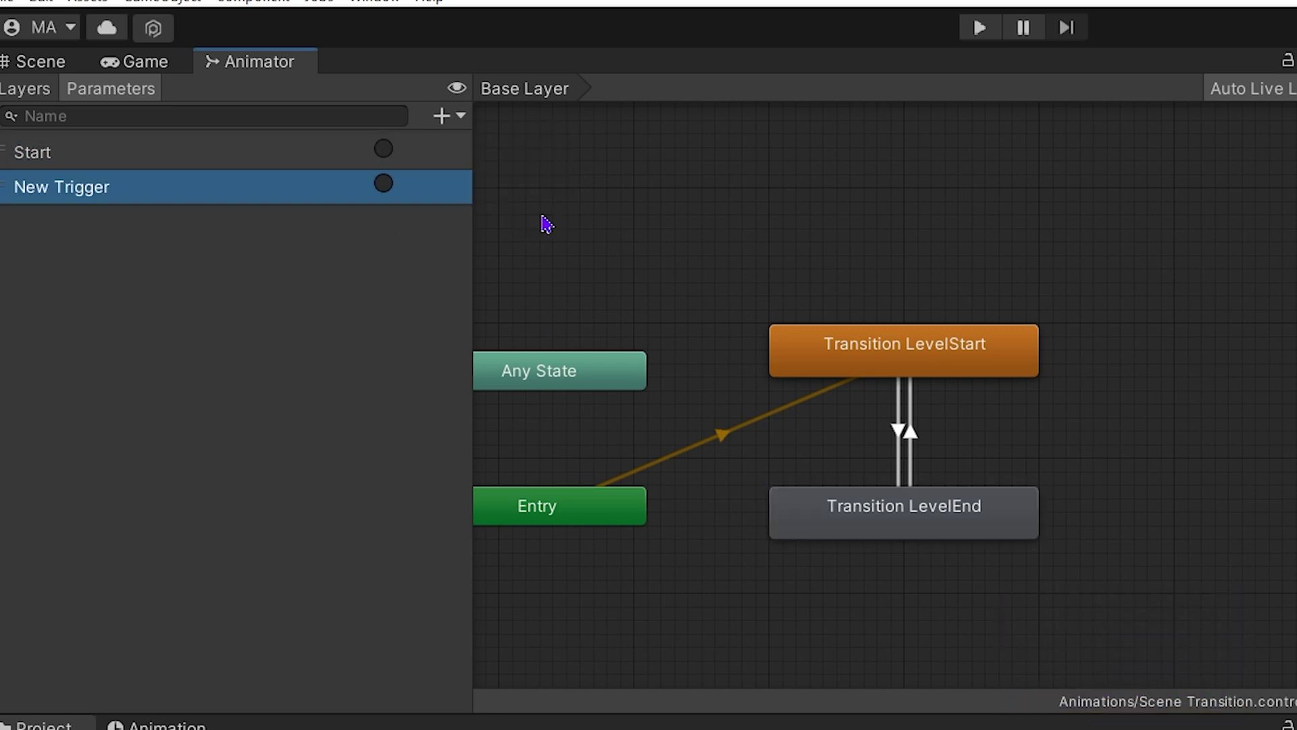
text(End)
key(Return)
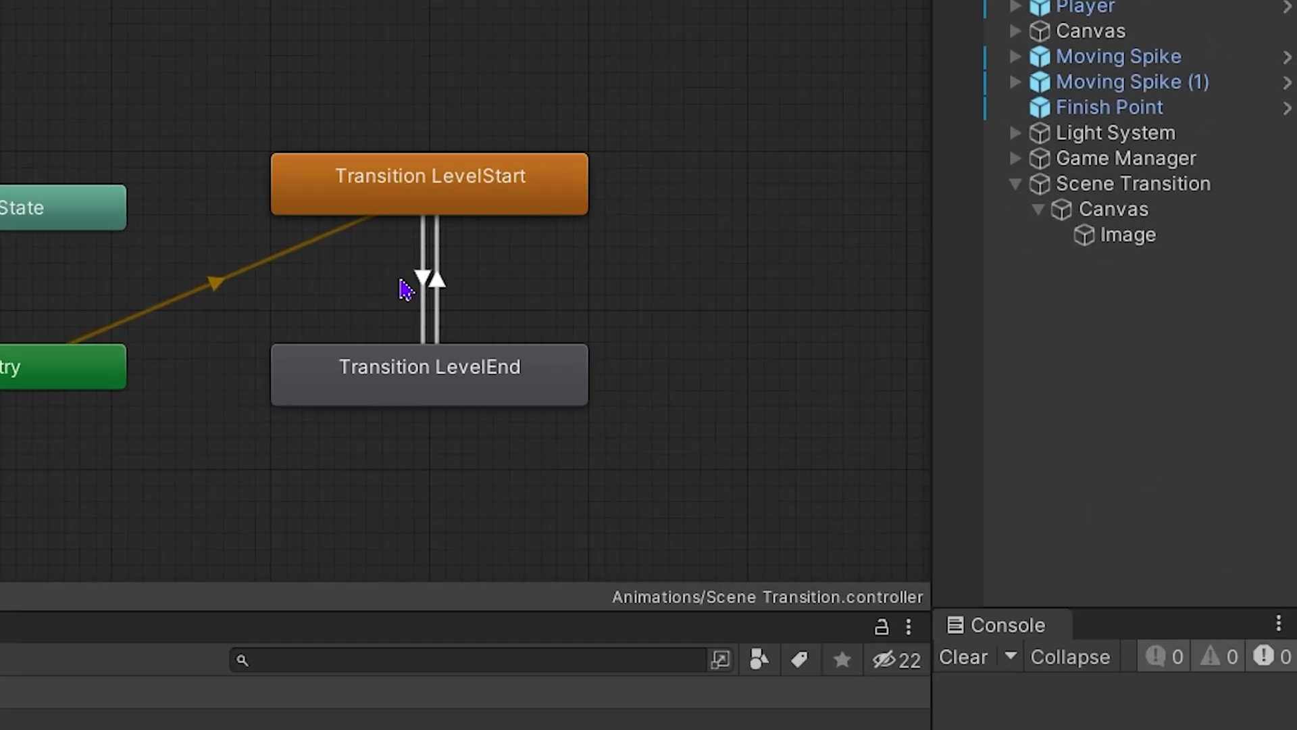
- Give LevelStart→LevelEnd no exit time, 0 duration and an End trigger condition
click(438, 275)
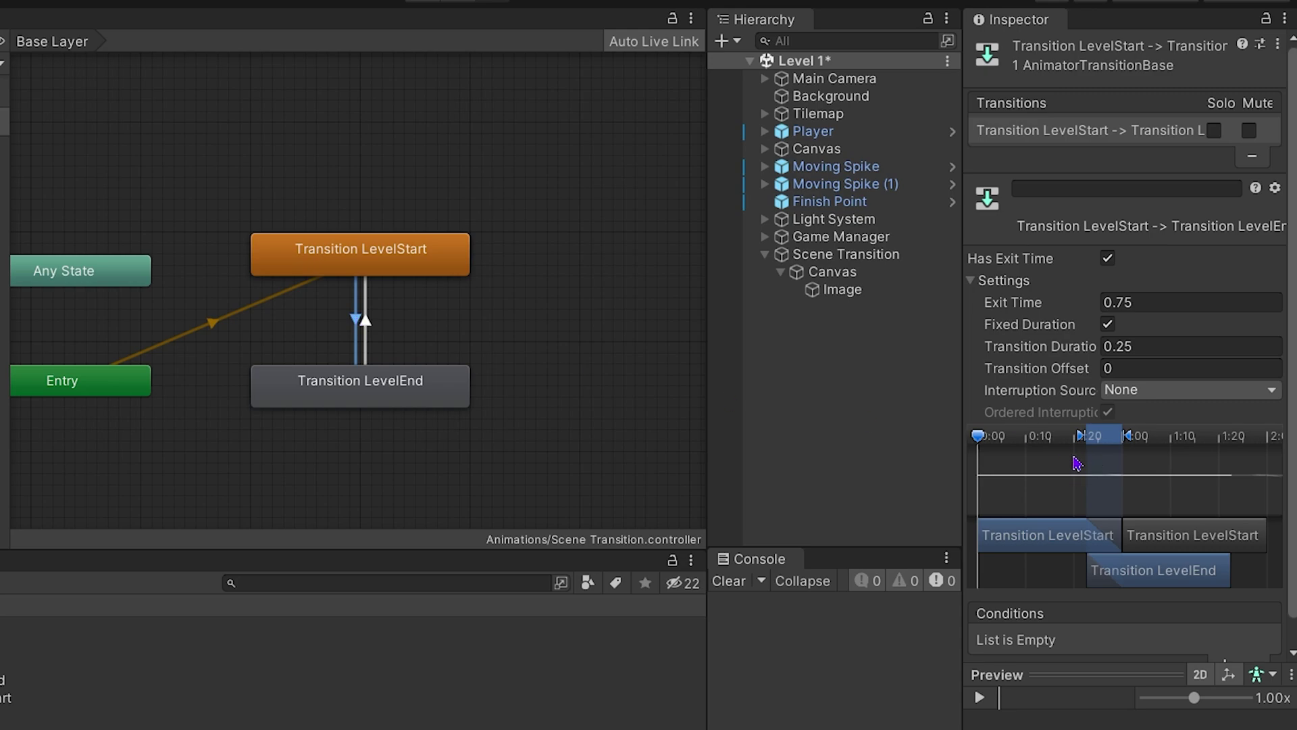
click(1108, 258)
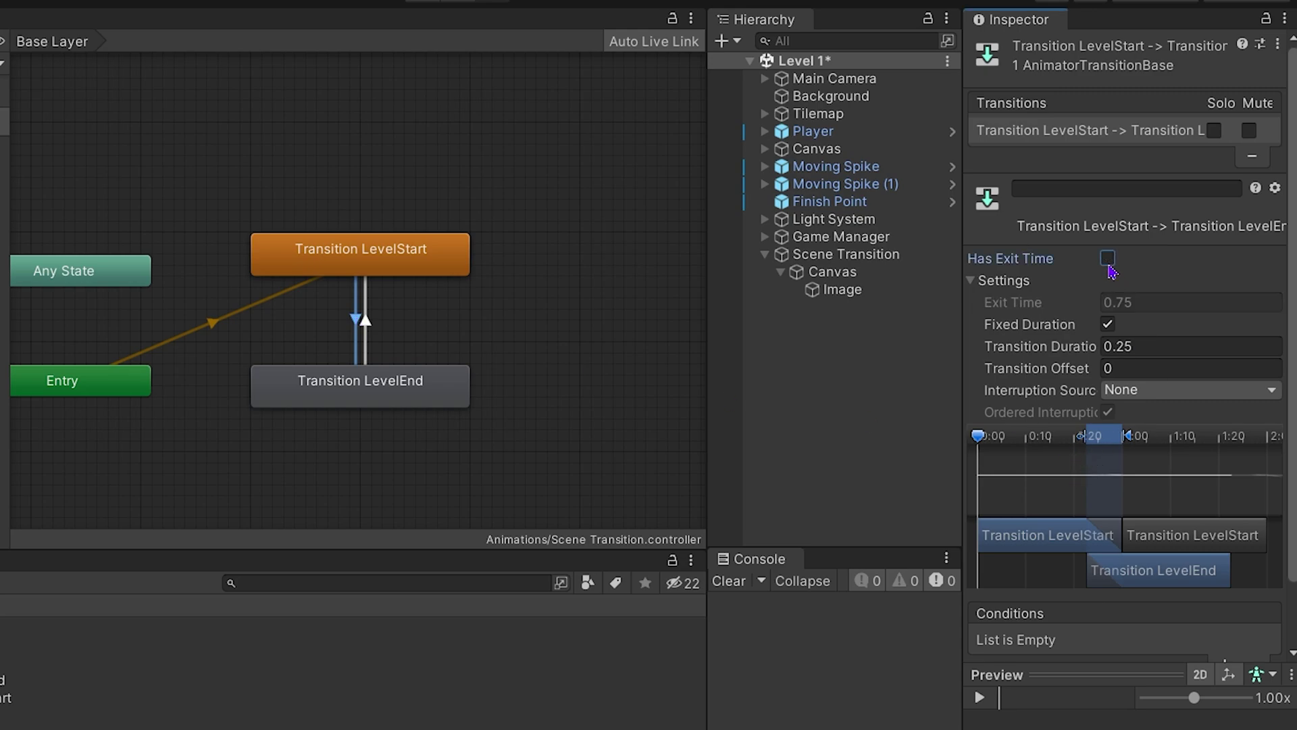
click(1167, 344)
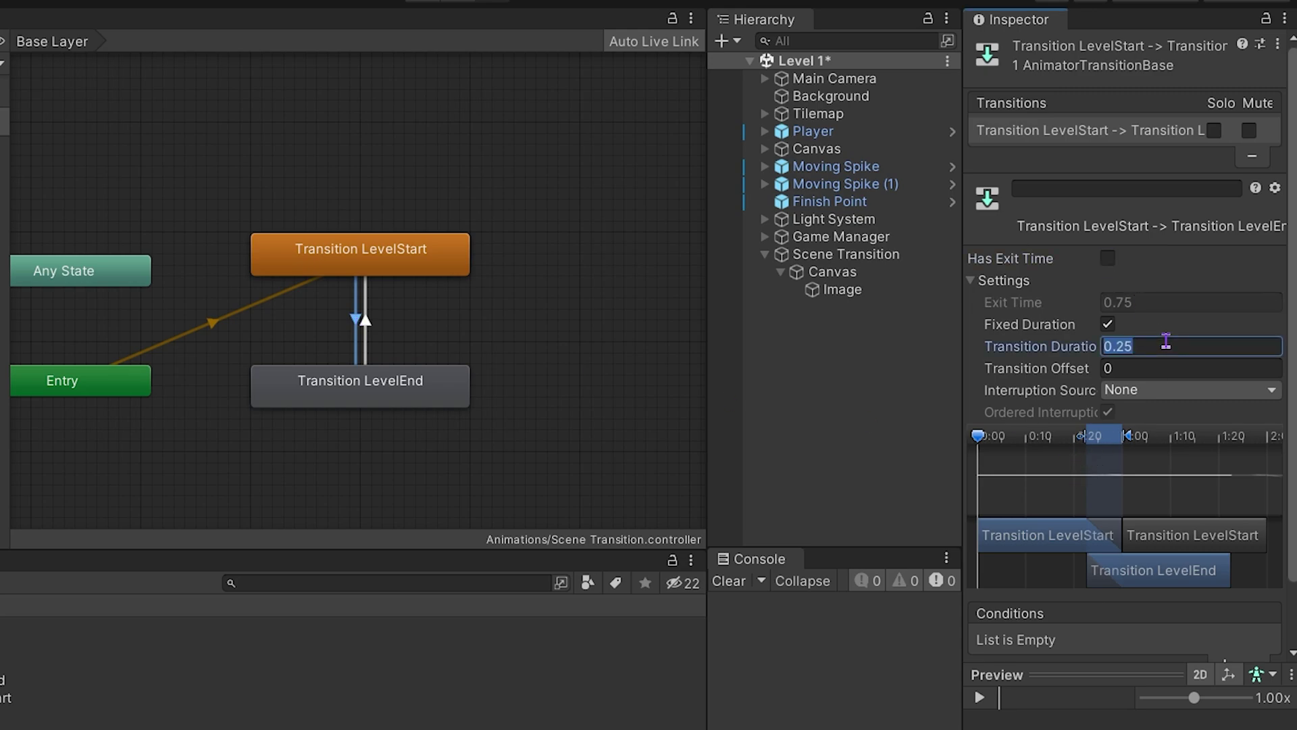
text(0)
click(1225, 483)
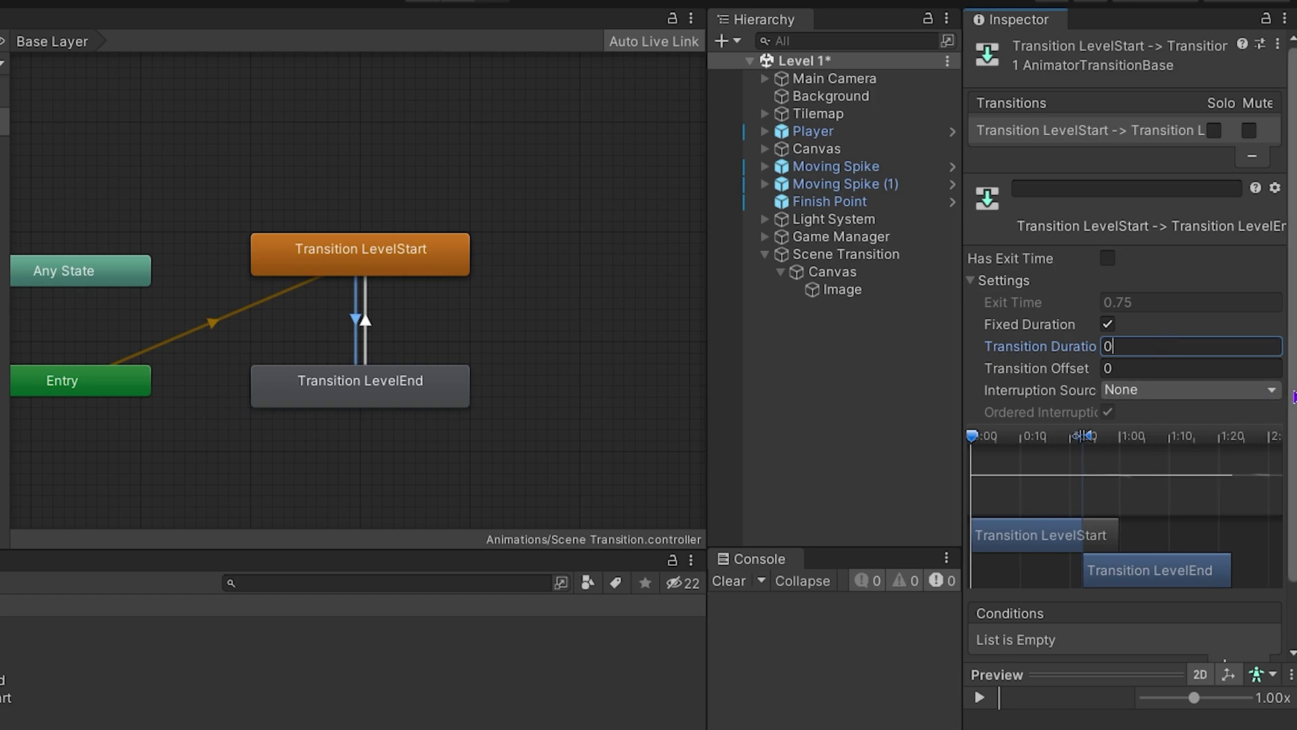
scroll(1259, 555, down, 1)
click(1225, 593)
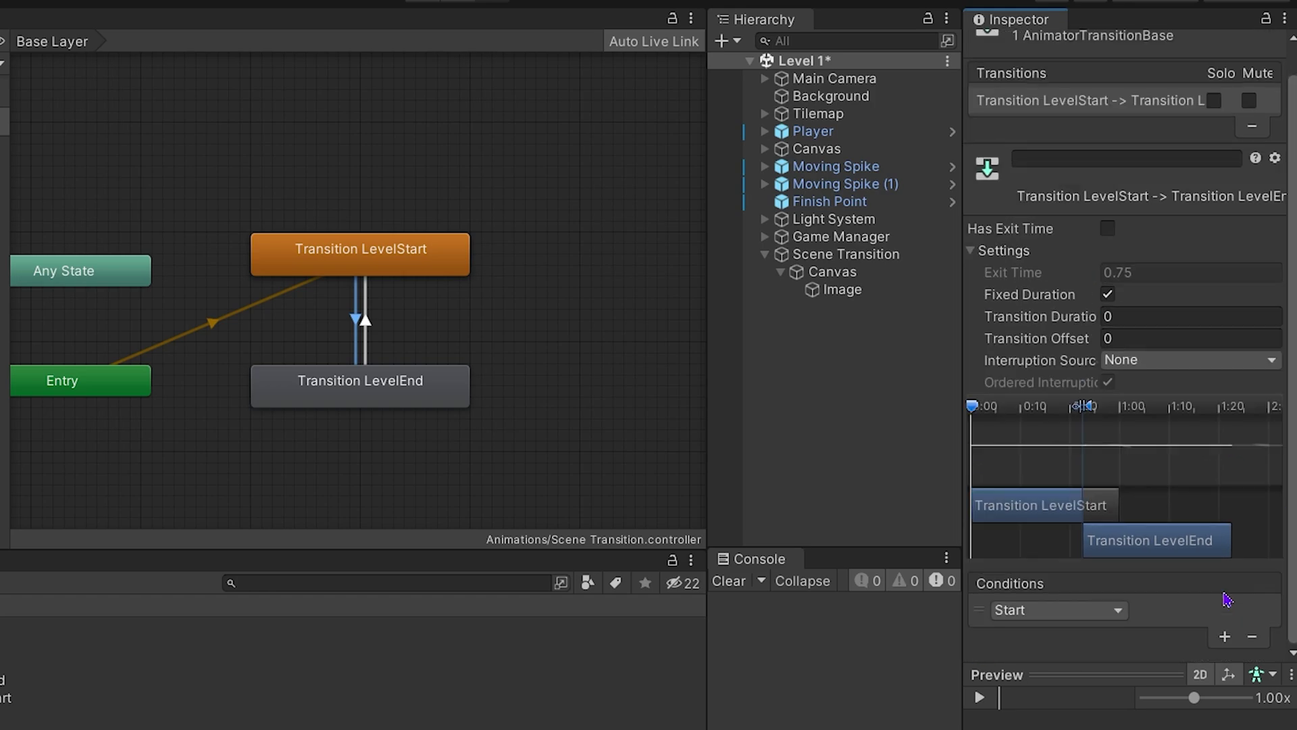
click(1079, 619)
click(1044, 701)
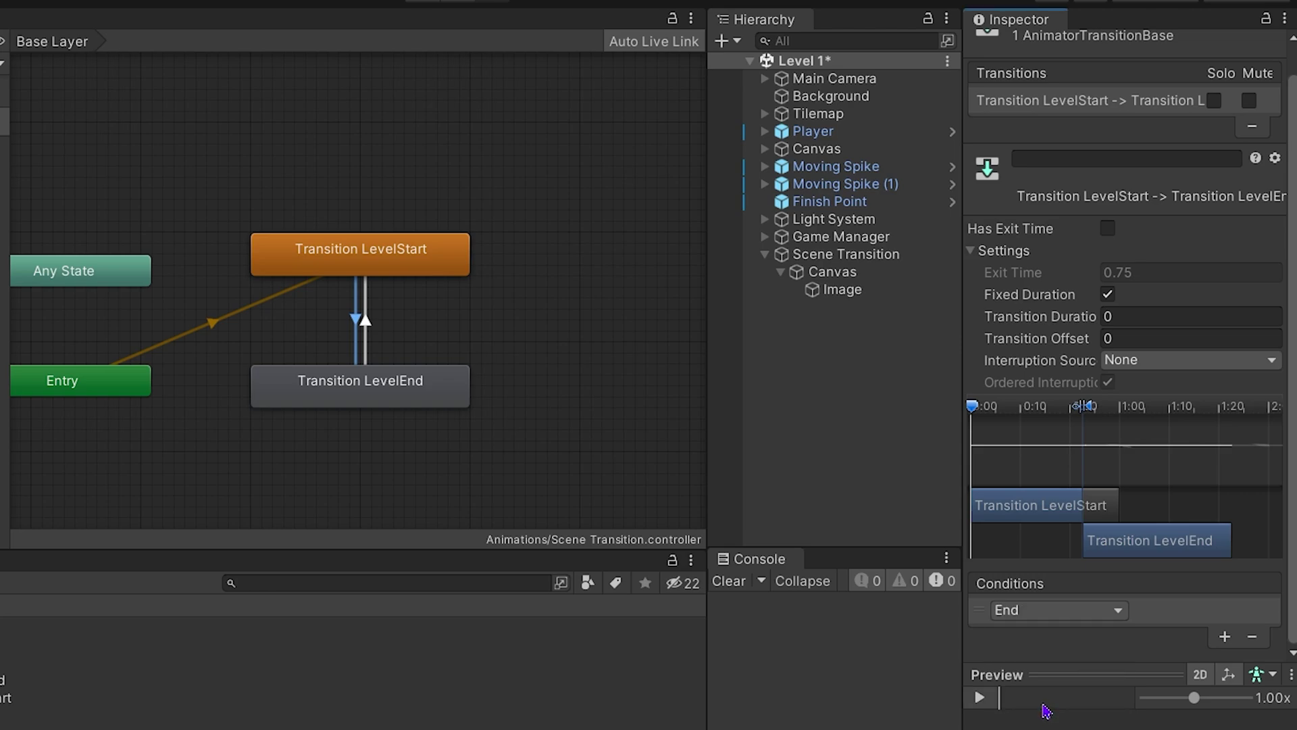
- Give LevelEnd→LevelStart no exit time, 0 duration and a Start condition
click(368, 346)
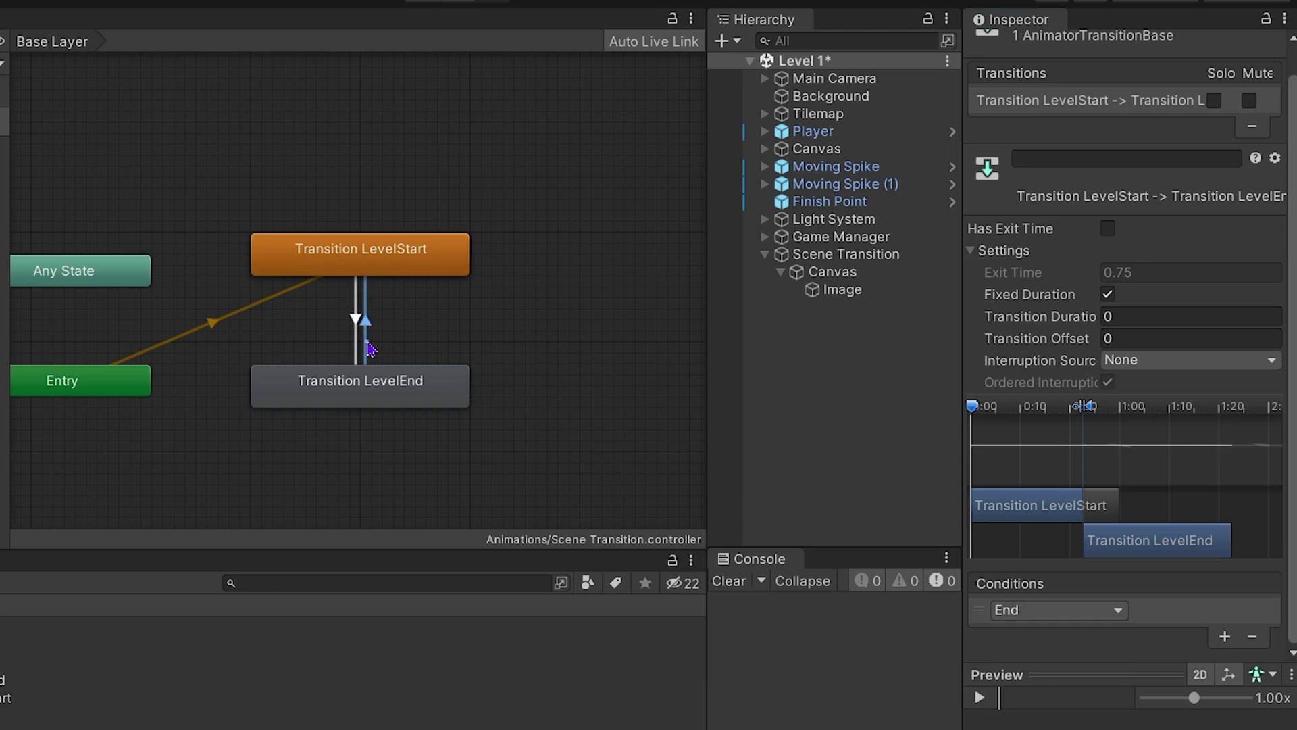
click(1108, 231)
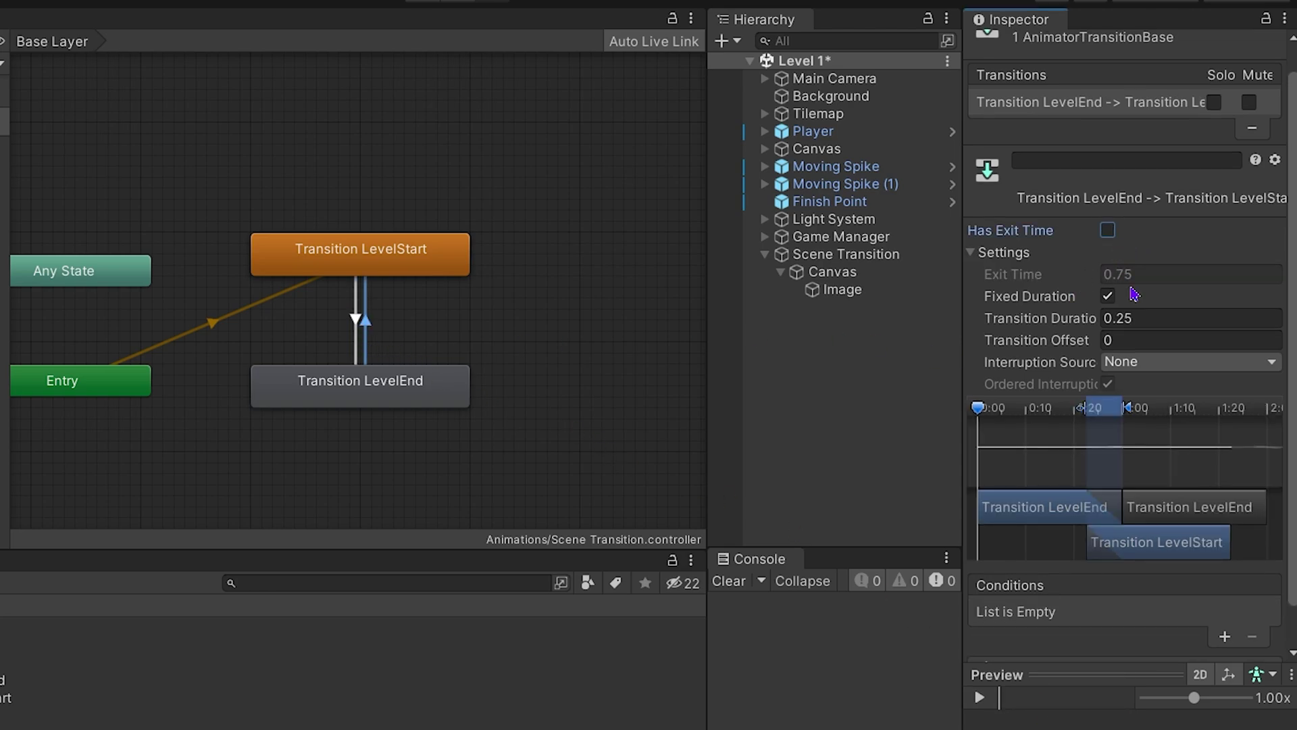
click(1161, 321)
text(0)
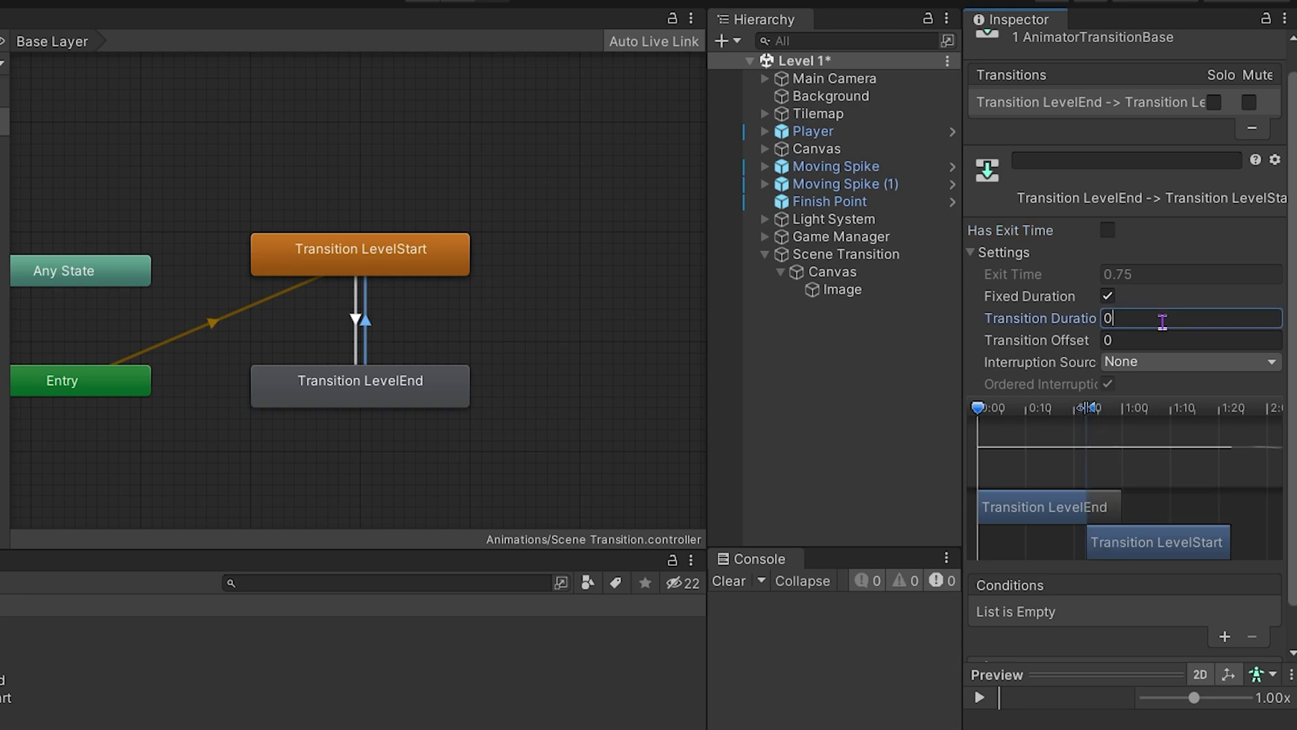
click(1225, 637)
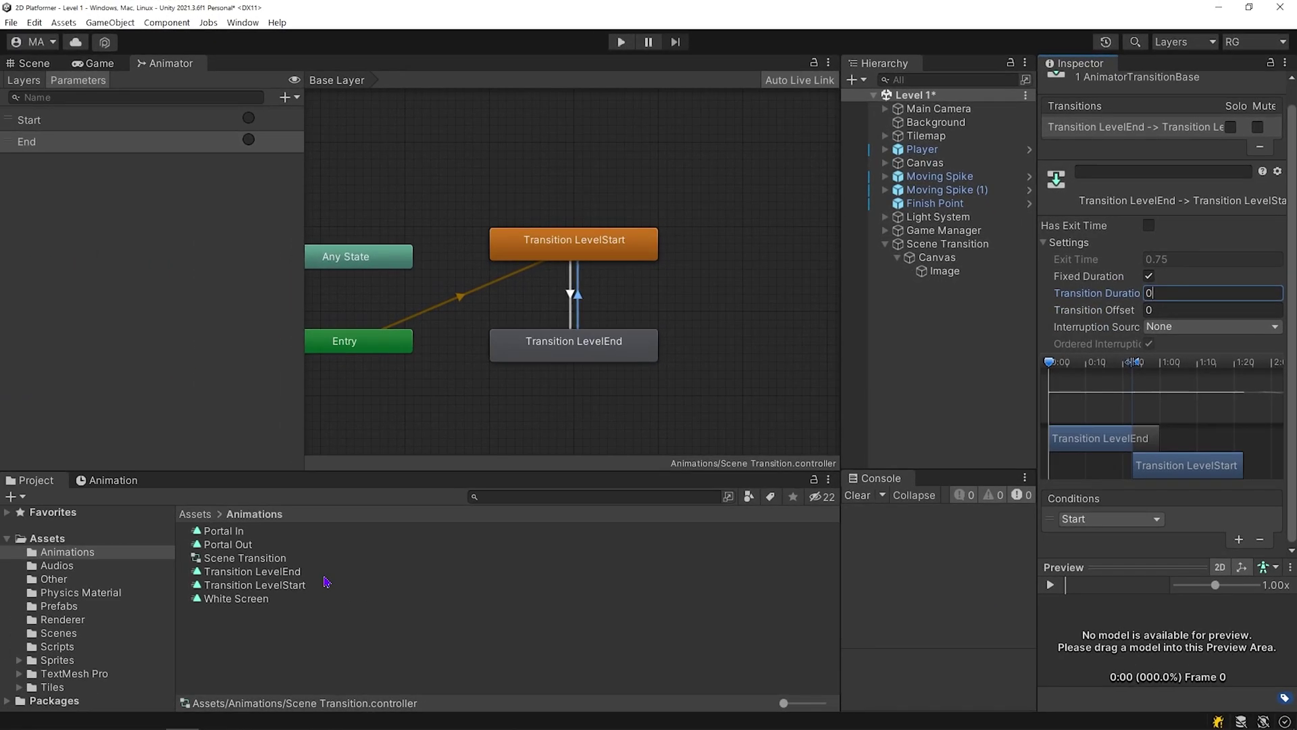
- Turn off looping on the Transition LevelEnd and Transition LevelStart animation clips
click(21, 684)
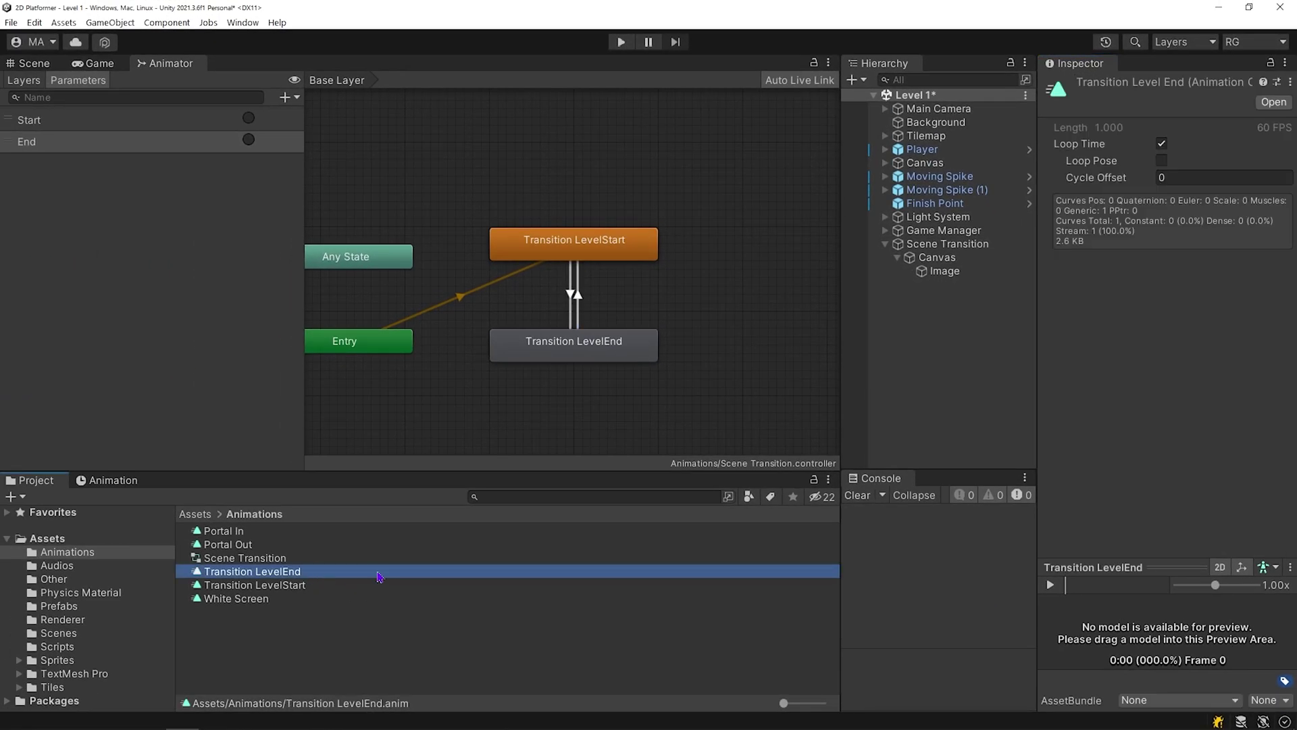
click(1161, 143)
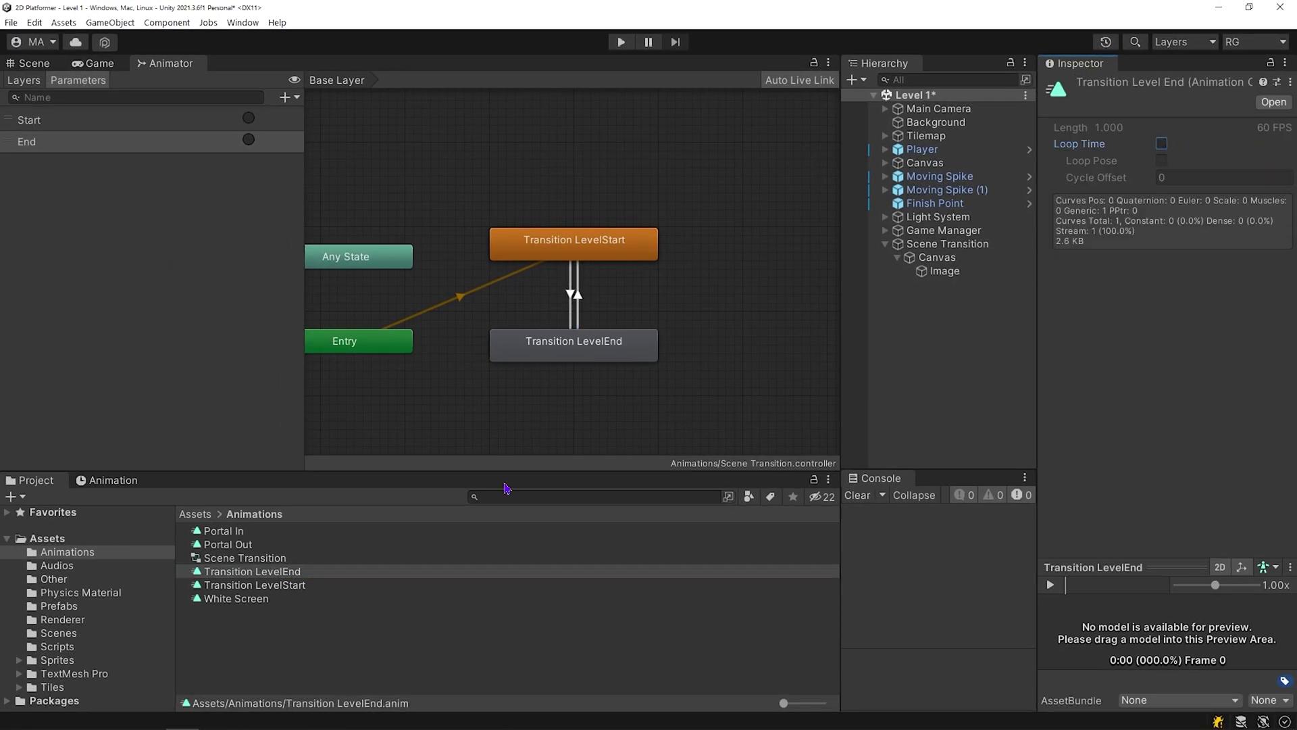
click(301, 587)
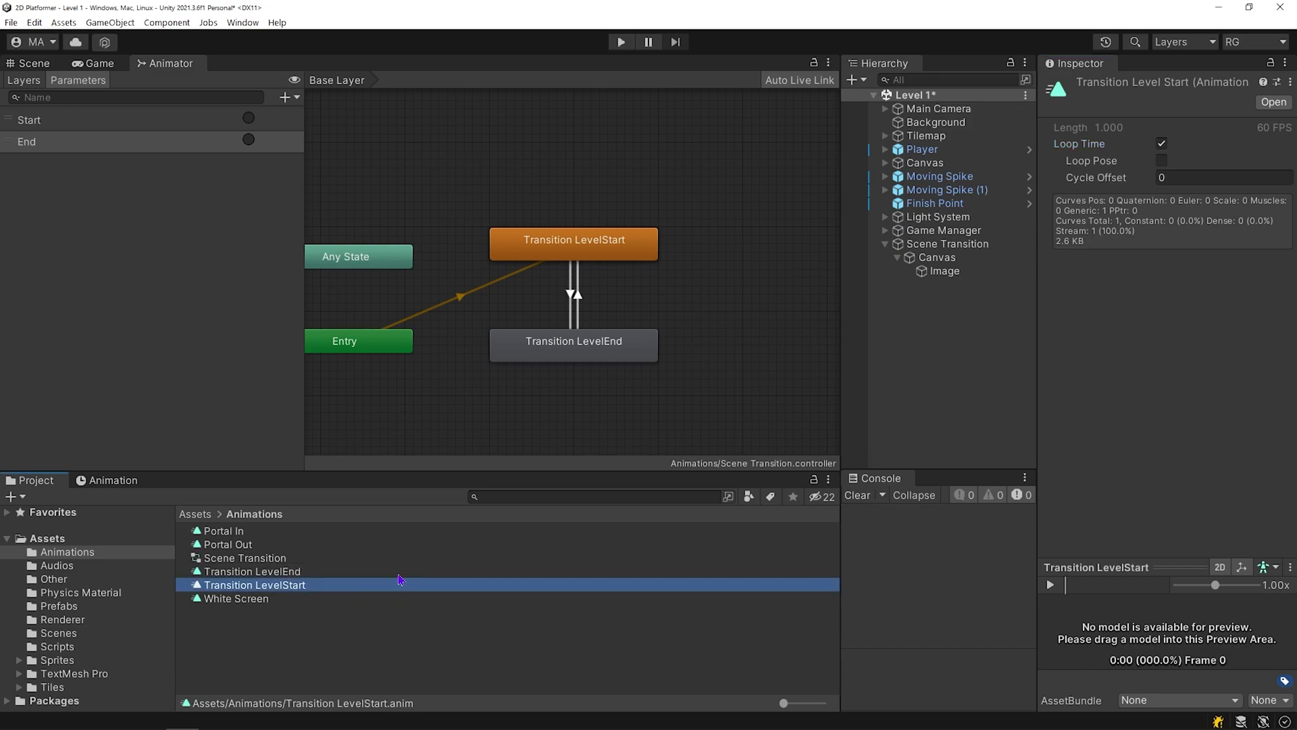
click(1162, 144)
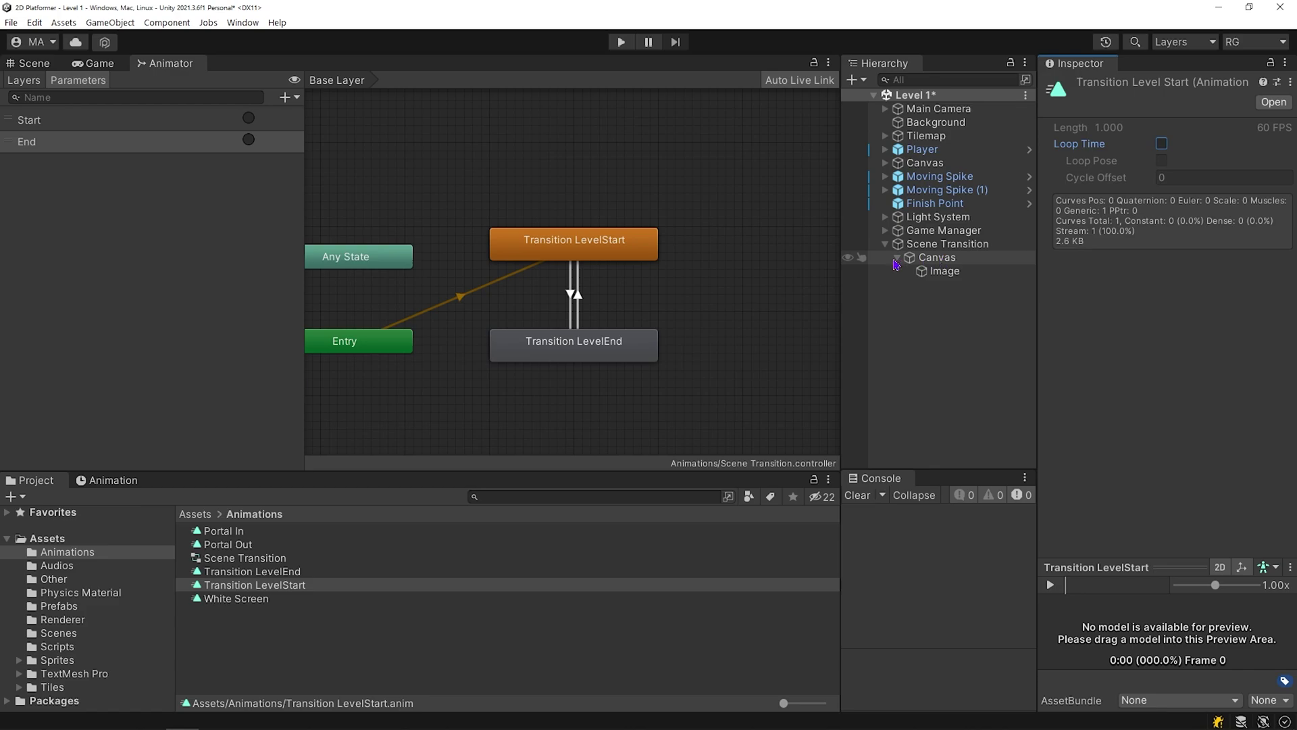
- Parent Scene Transition under Game Manager beside Audio Manager, then select Game Manager
click(886, 248)
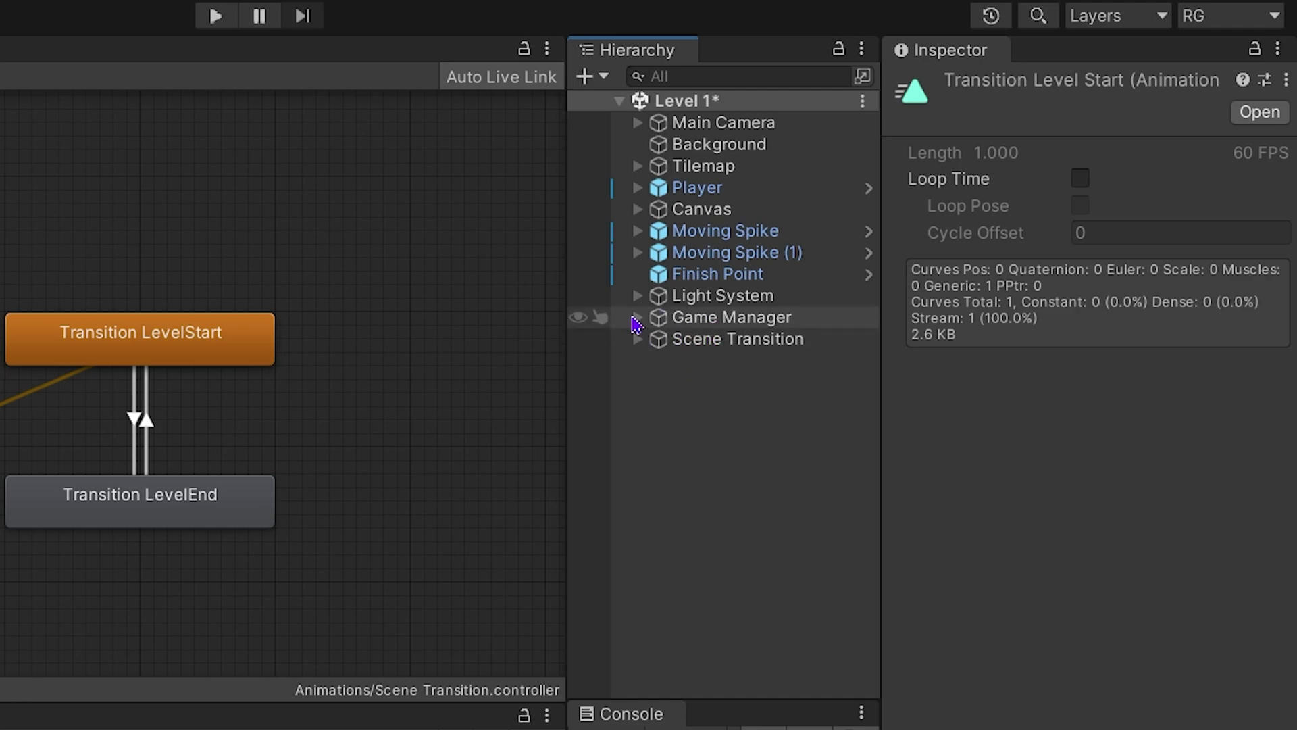
click(635, 319)
click(730, 365)
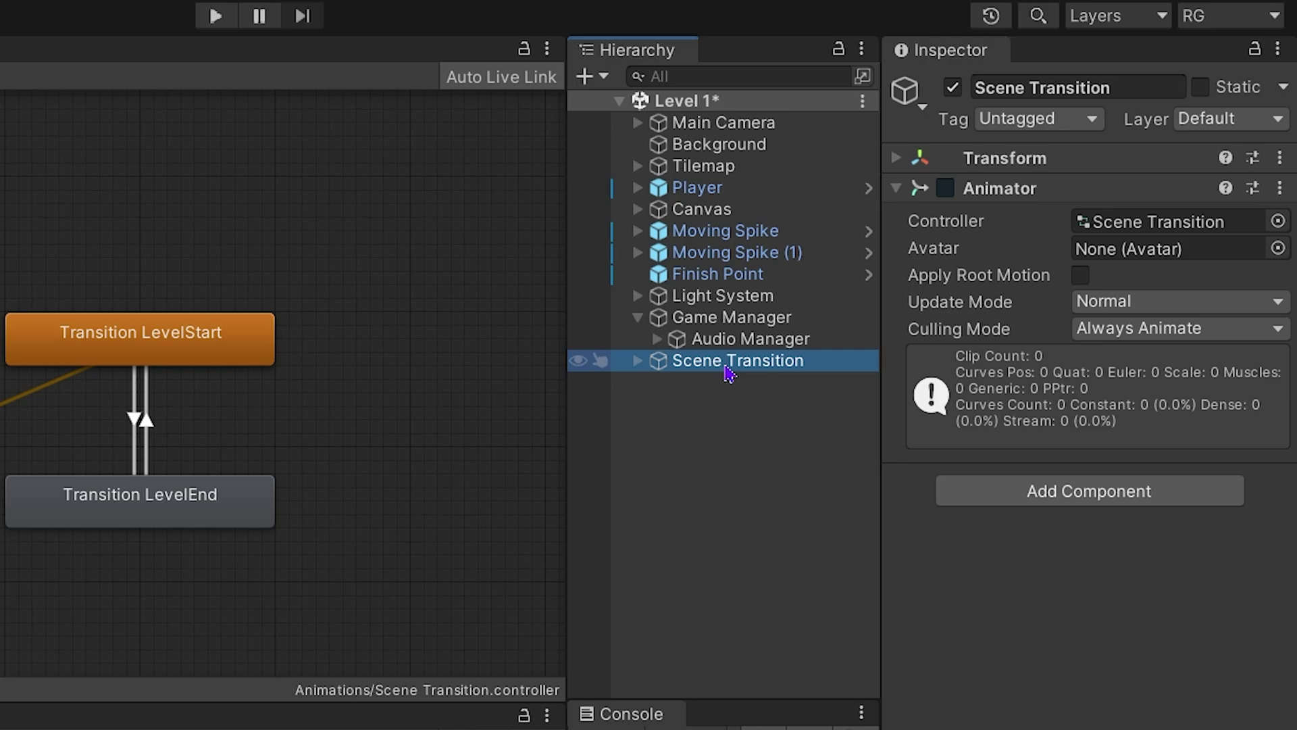
drag(729, 365, 748, 326)
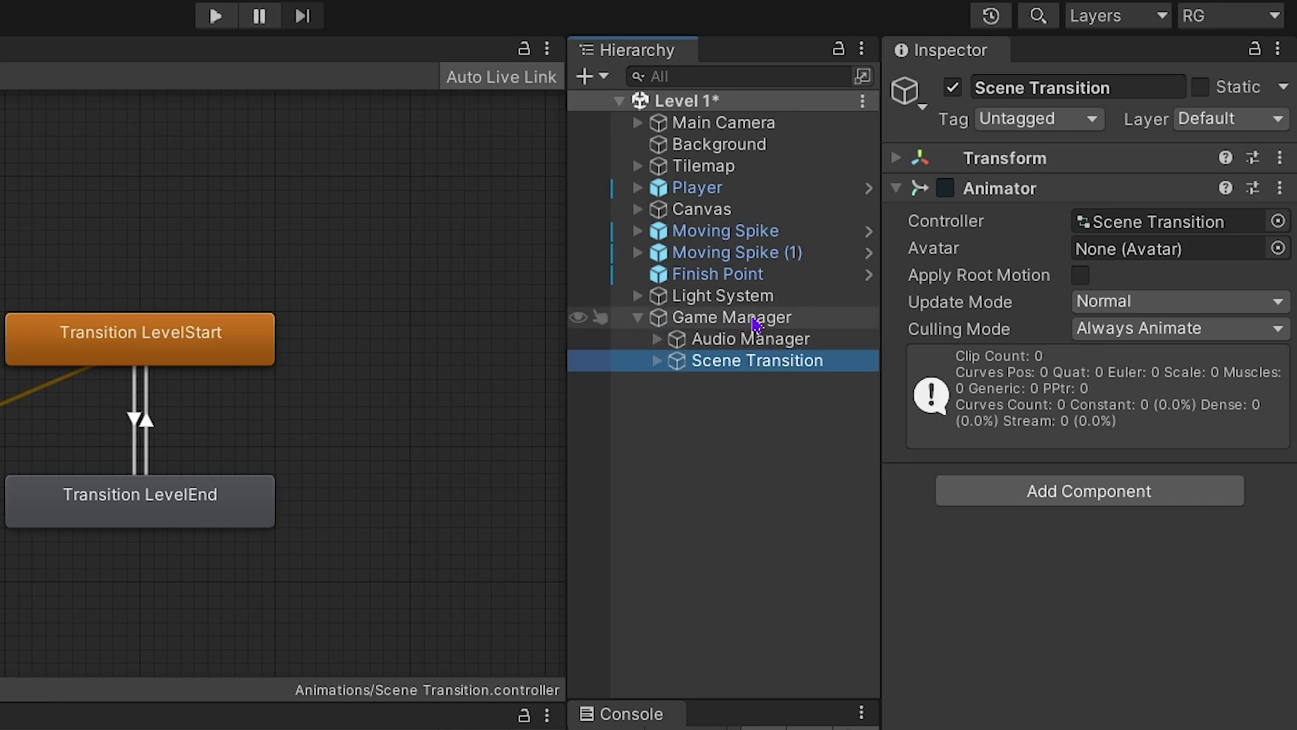
click(707, 405)
click(638, 318)
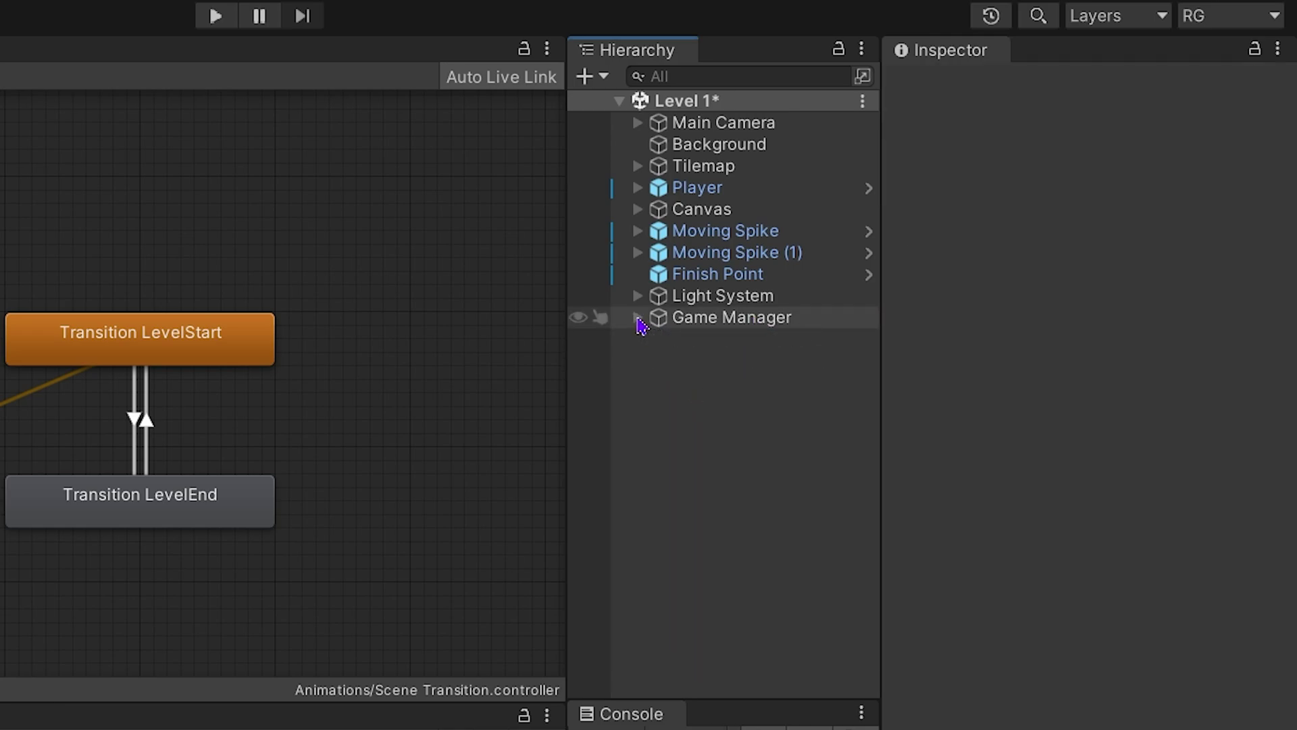
click(638, 319)
click(767, 321)
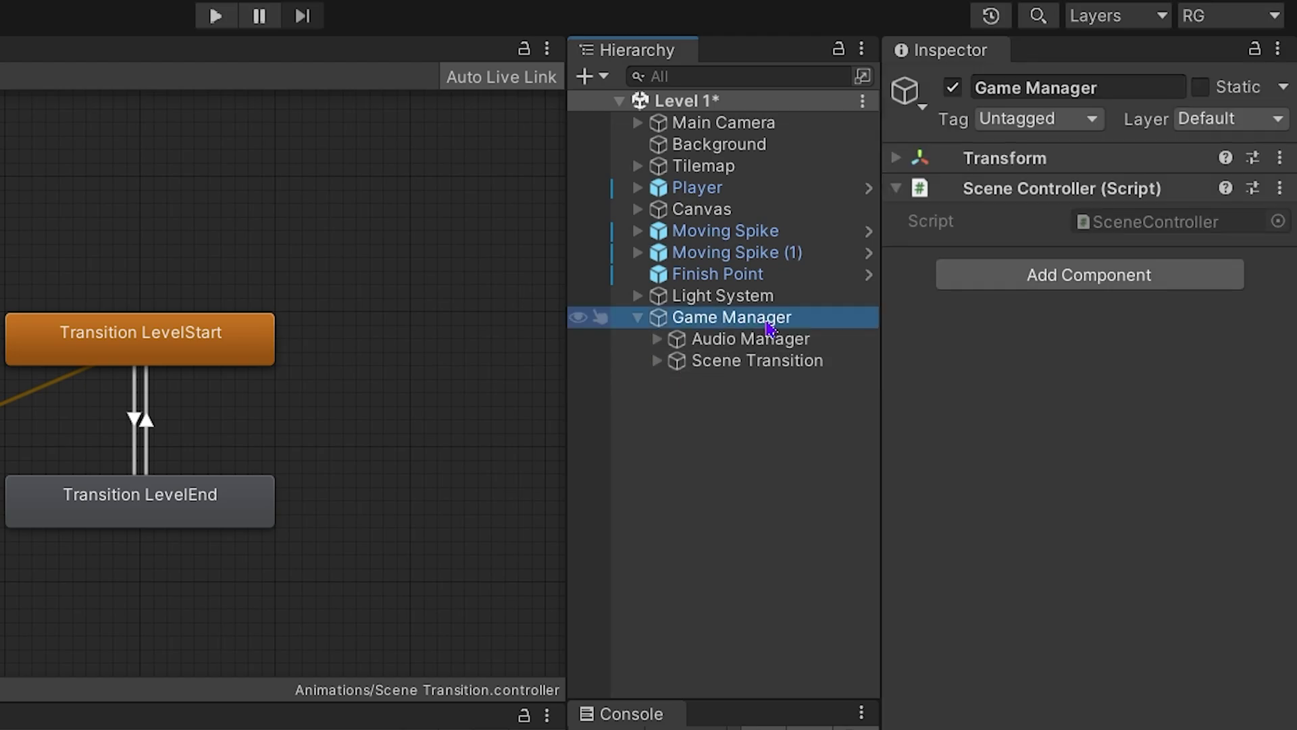
- In SceneController, add an IEnumerator LoadLevel() method after NextLevel
double_click(1195, 224)
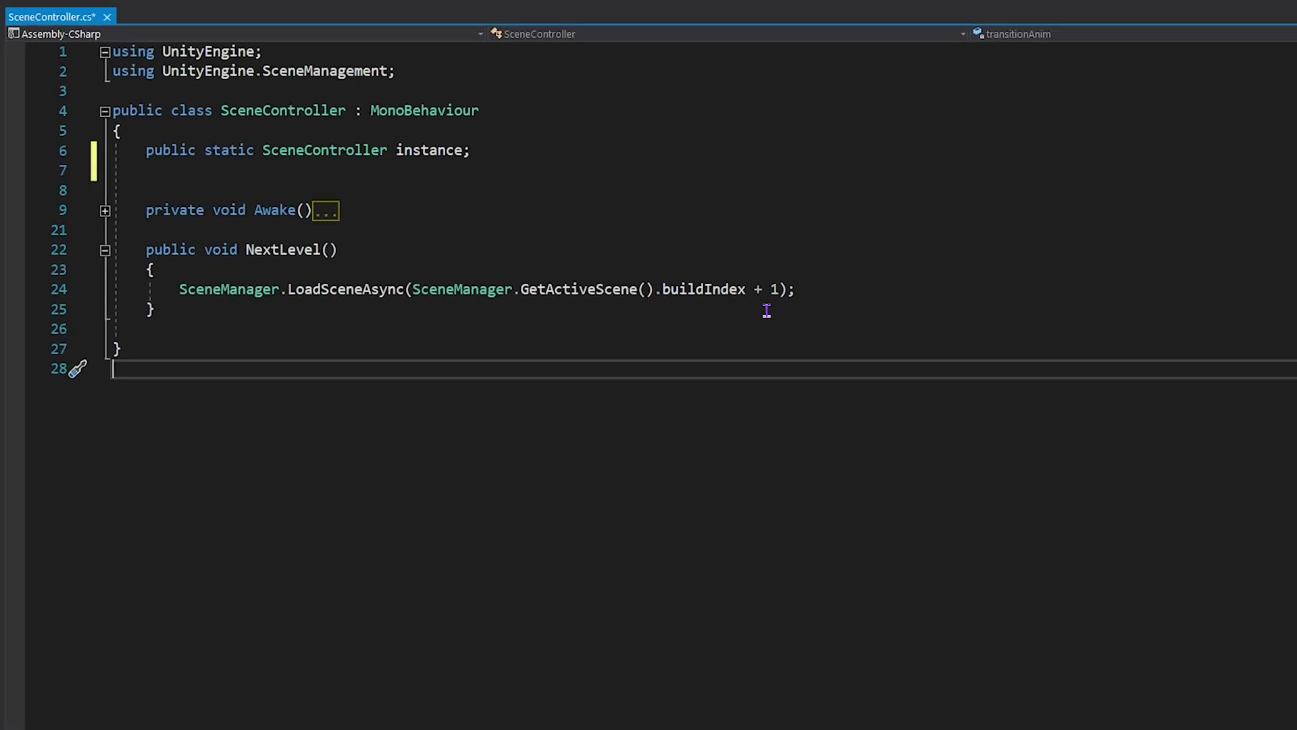
click(778, 309)
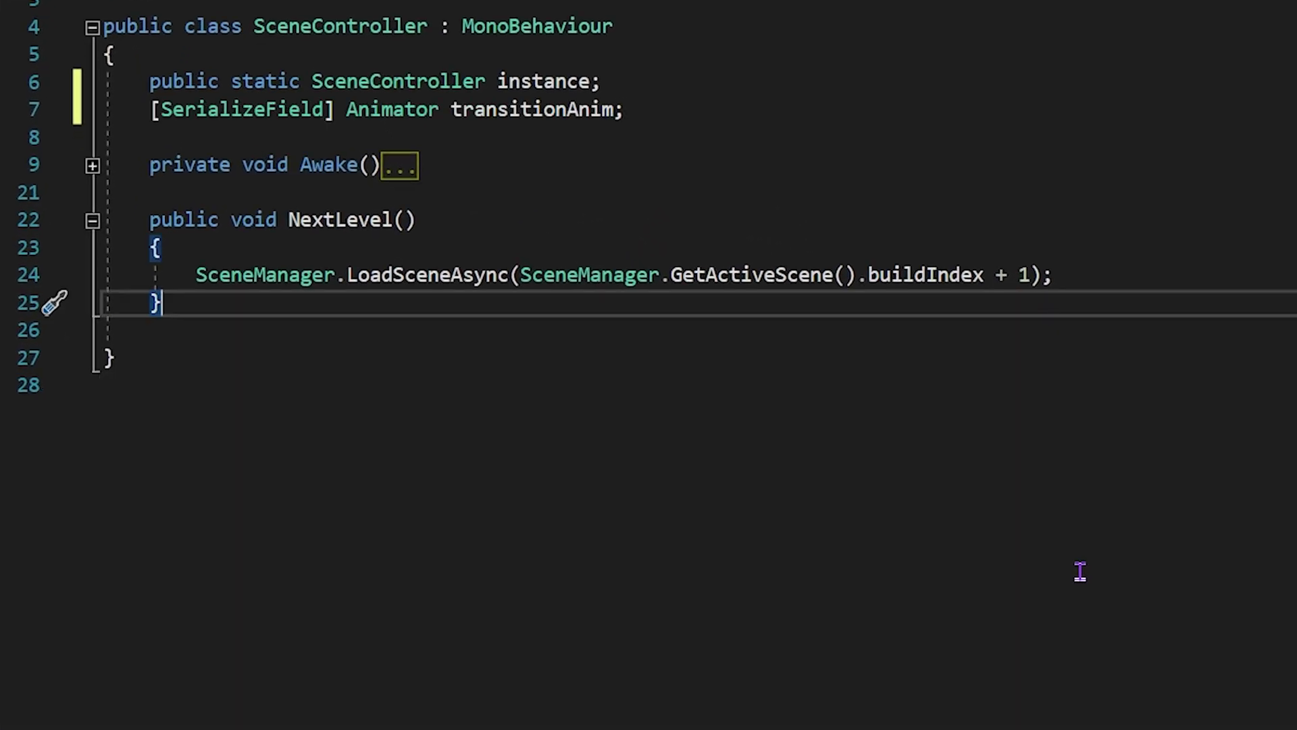
key(Return)
key(Return)
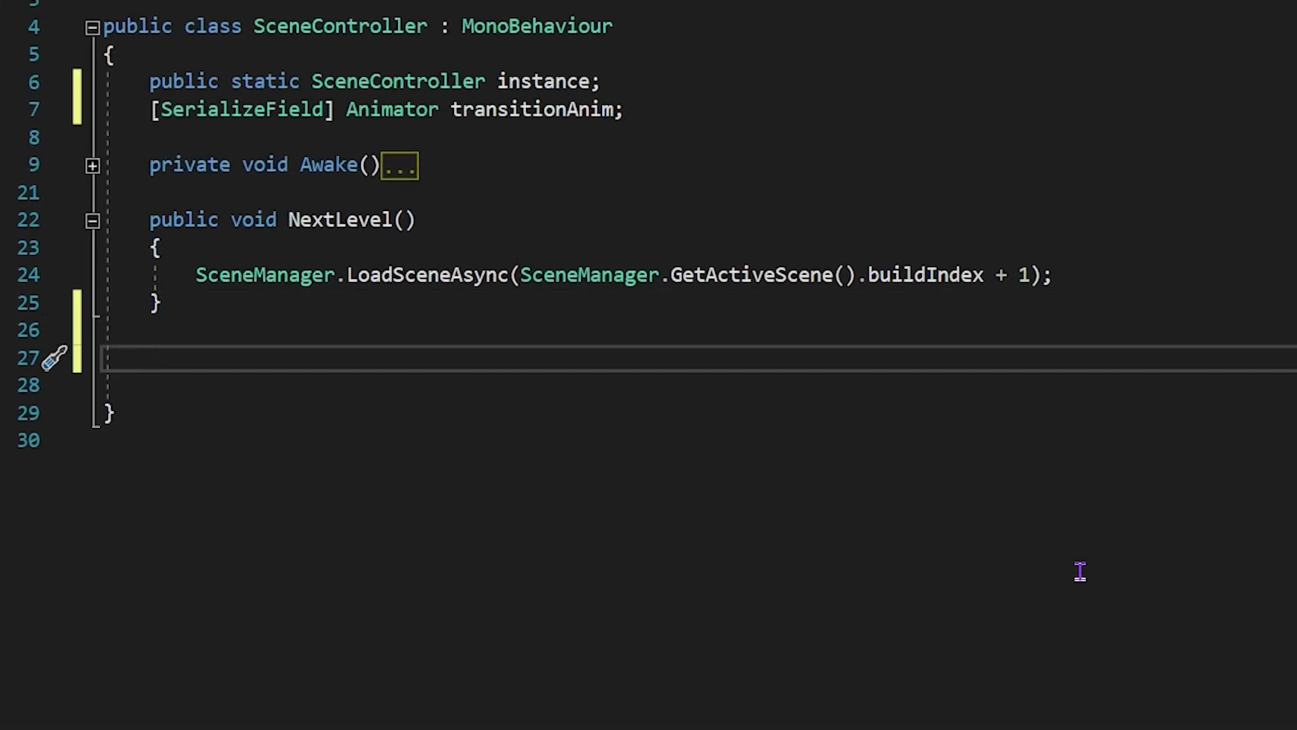
text(IEnumerator L)
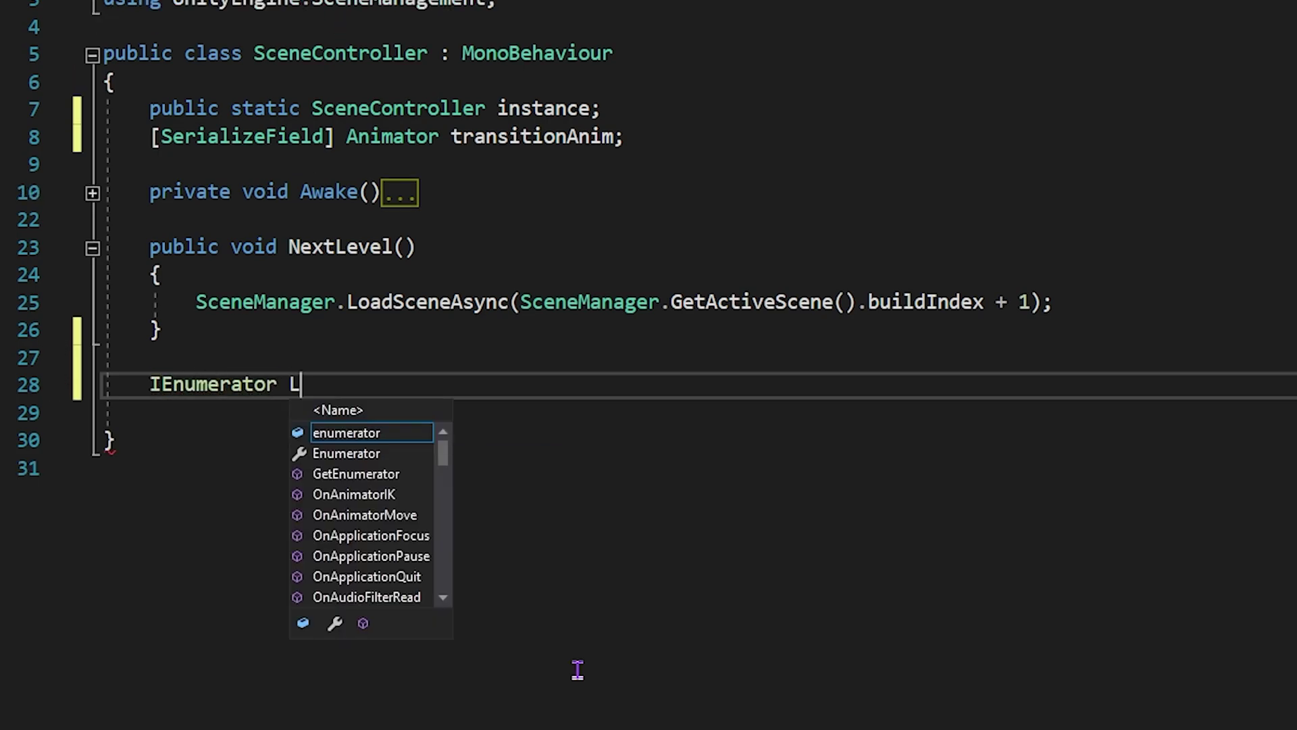
text(oadLevel())
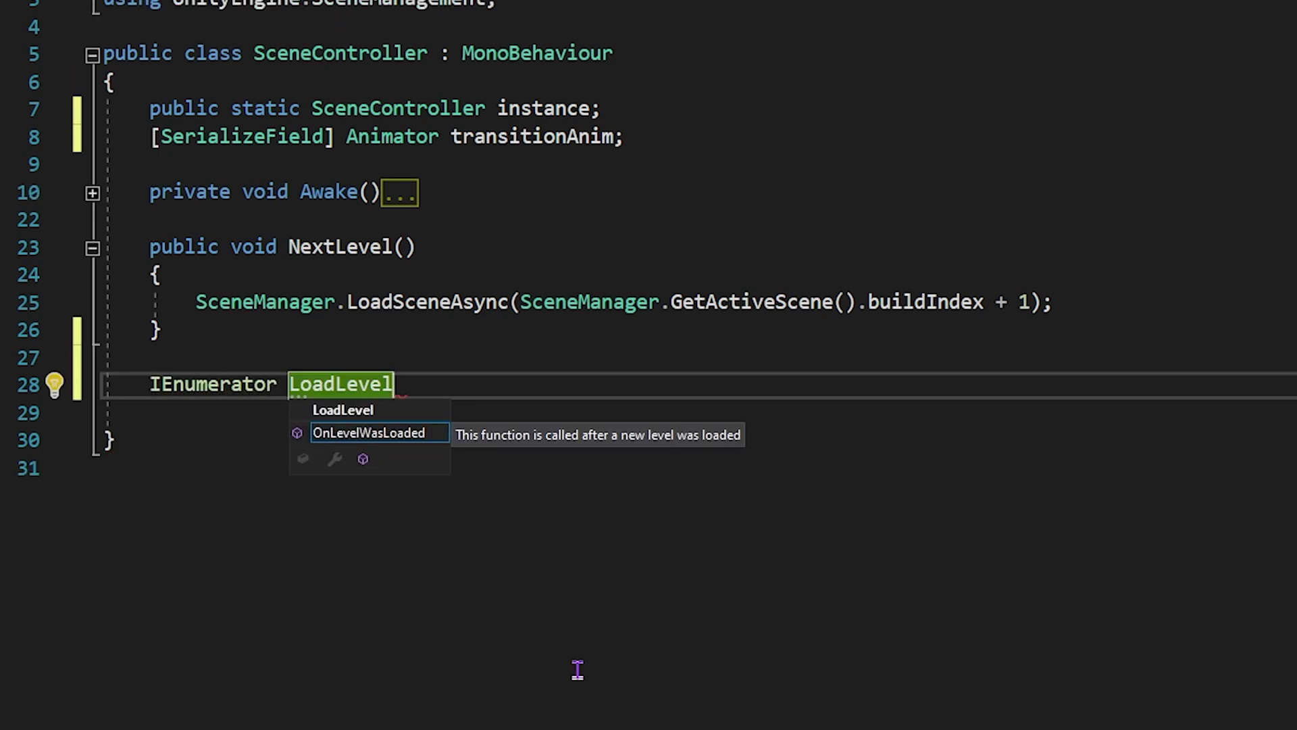
key(Return)
text({)
key(Return)
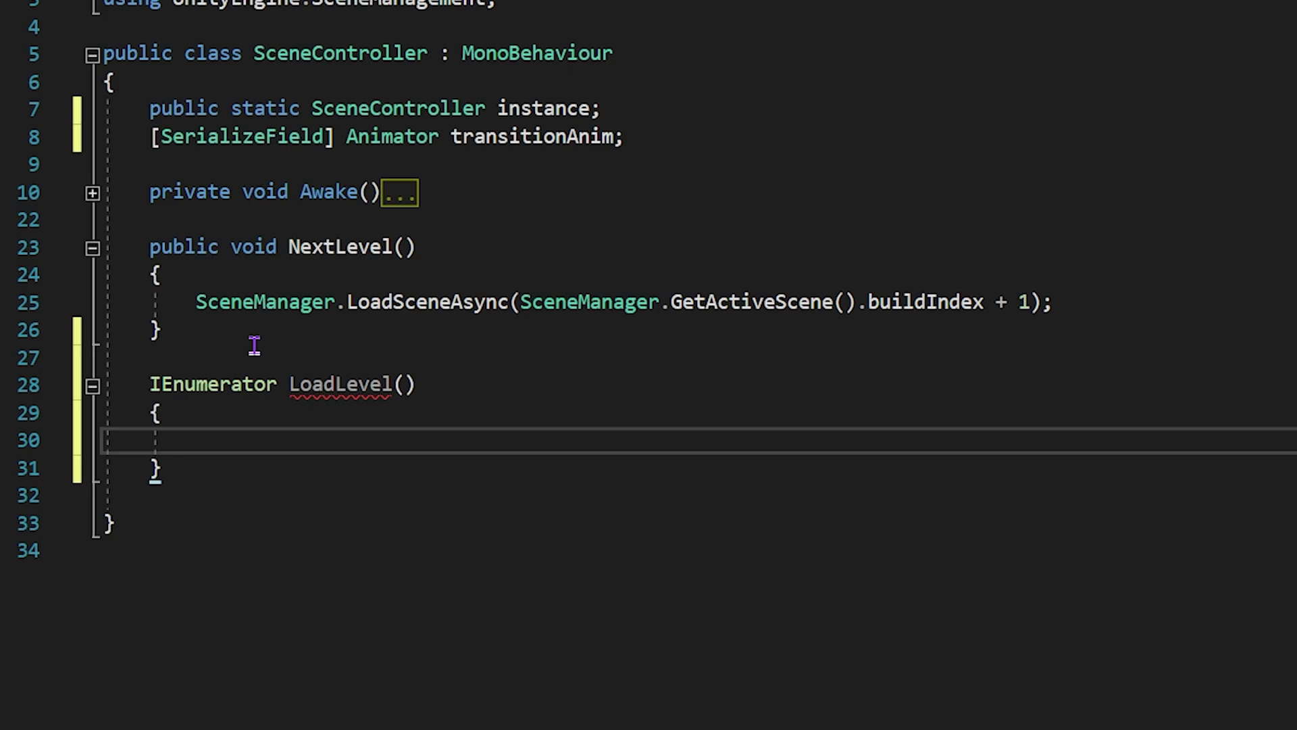
- Move the LoadSceneAsync line into LoadLevel, preceded by SetTrigger("End") and WaitForSeconds(1)
click(192, 309)
drag(192, 309, 1061, 307)
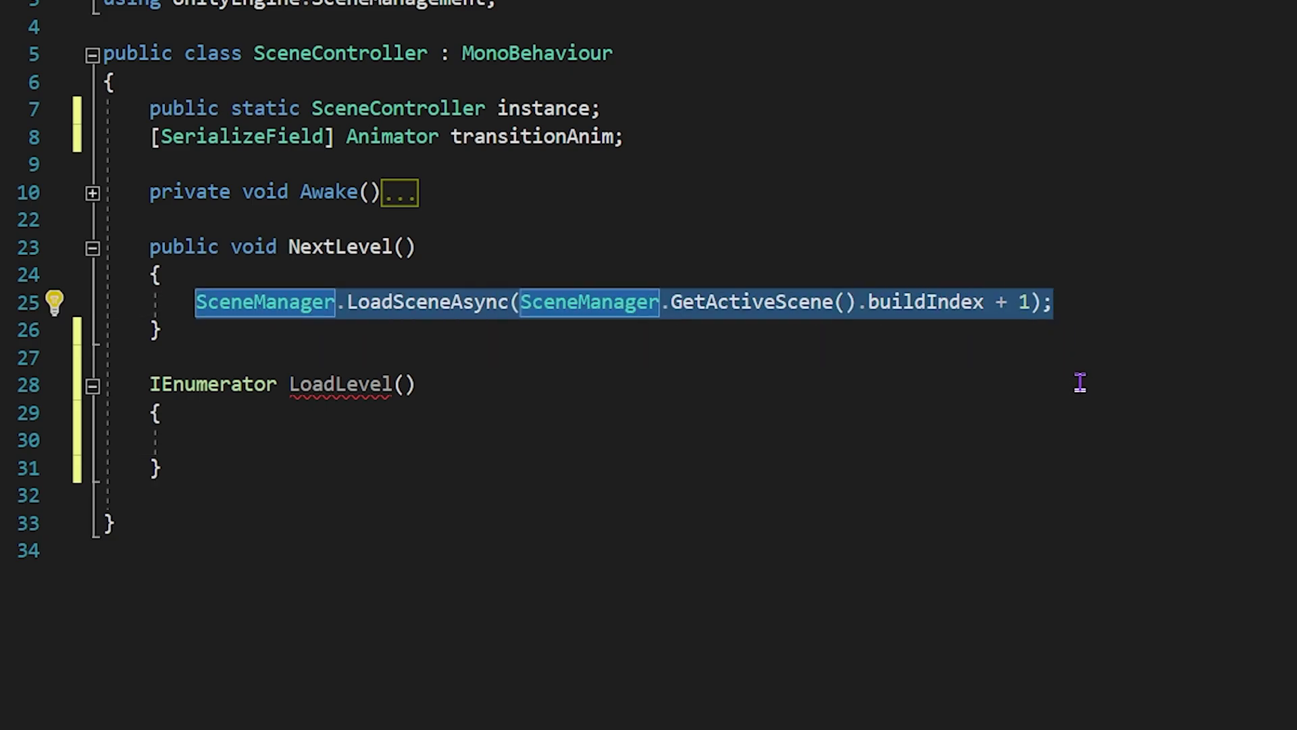
key(ctrl+x)
click(338, 451)
key(ctrl+v)
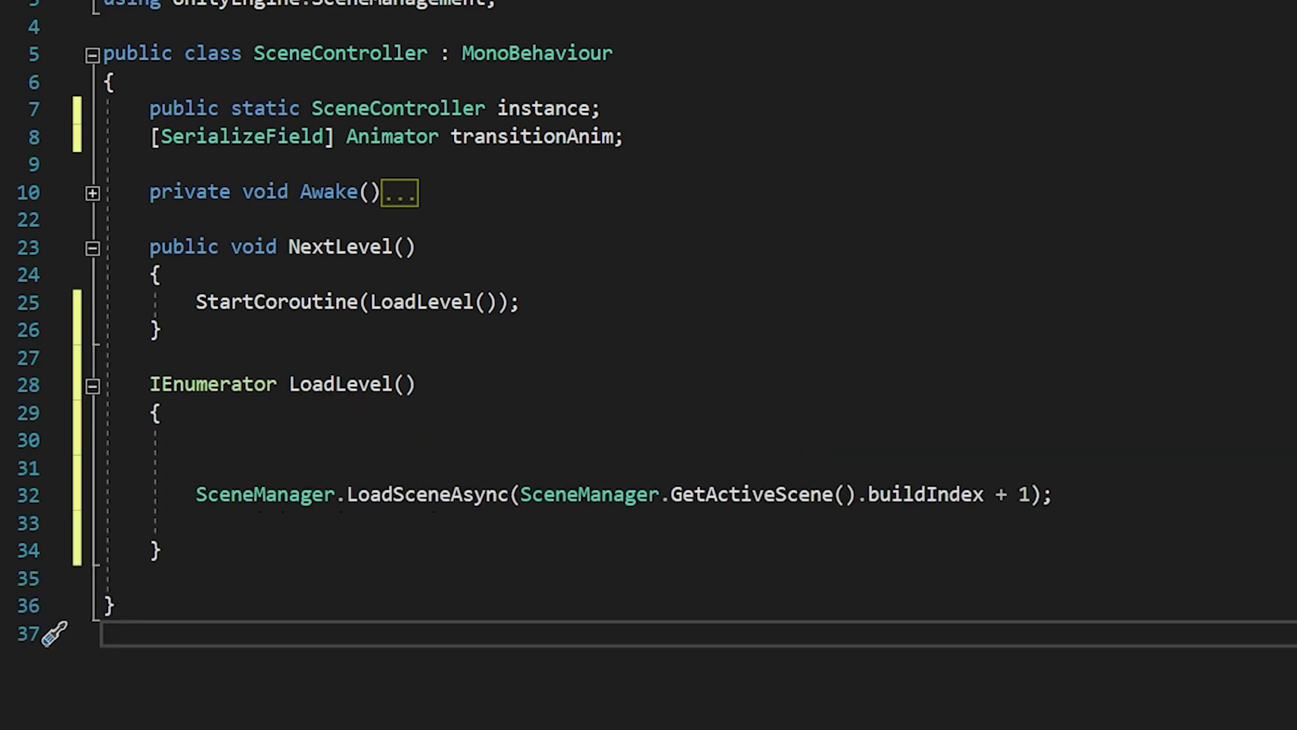
text(transitionAnim.SetTrigger("End");)
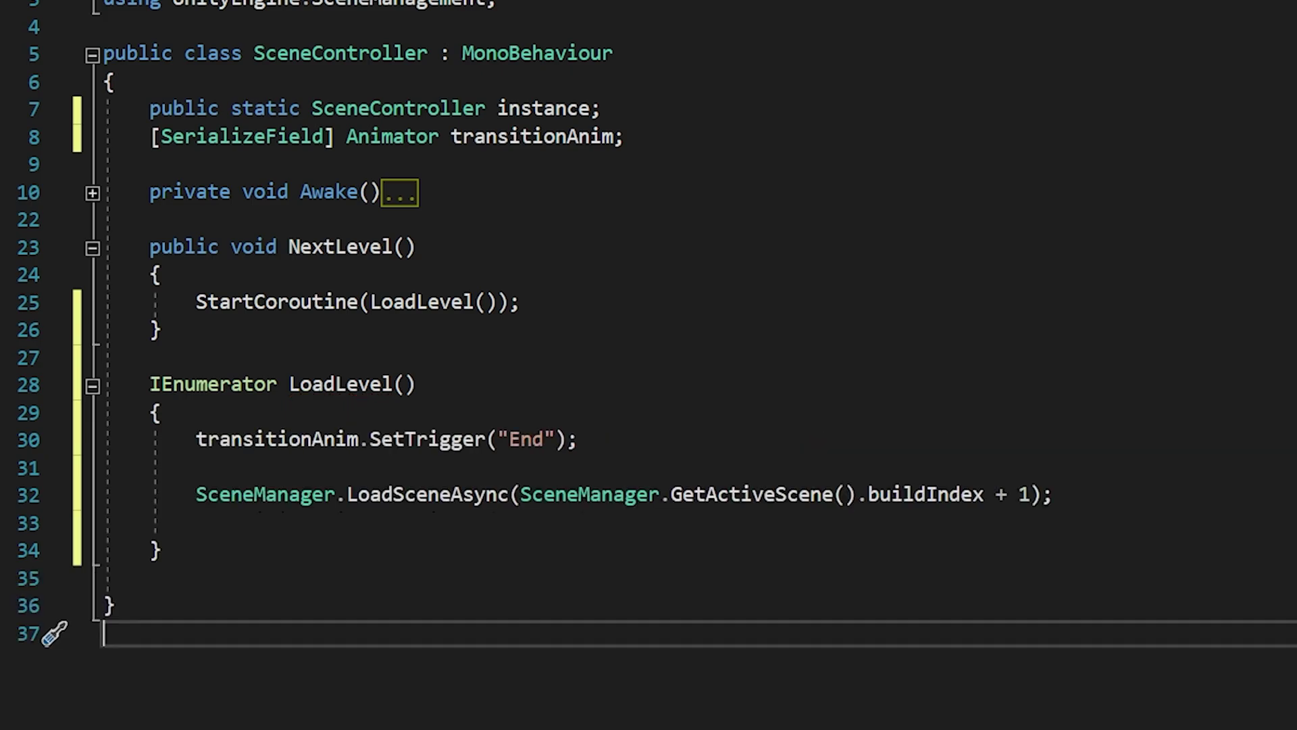
text( yield return new WaitForSeconds(1); SceneManager.LoadSceneAsync(SceneManager.Ge)
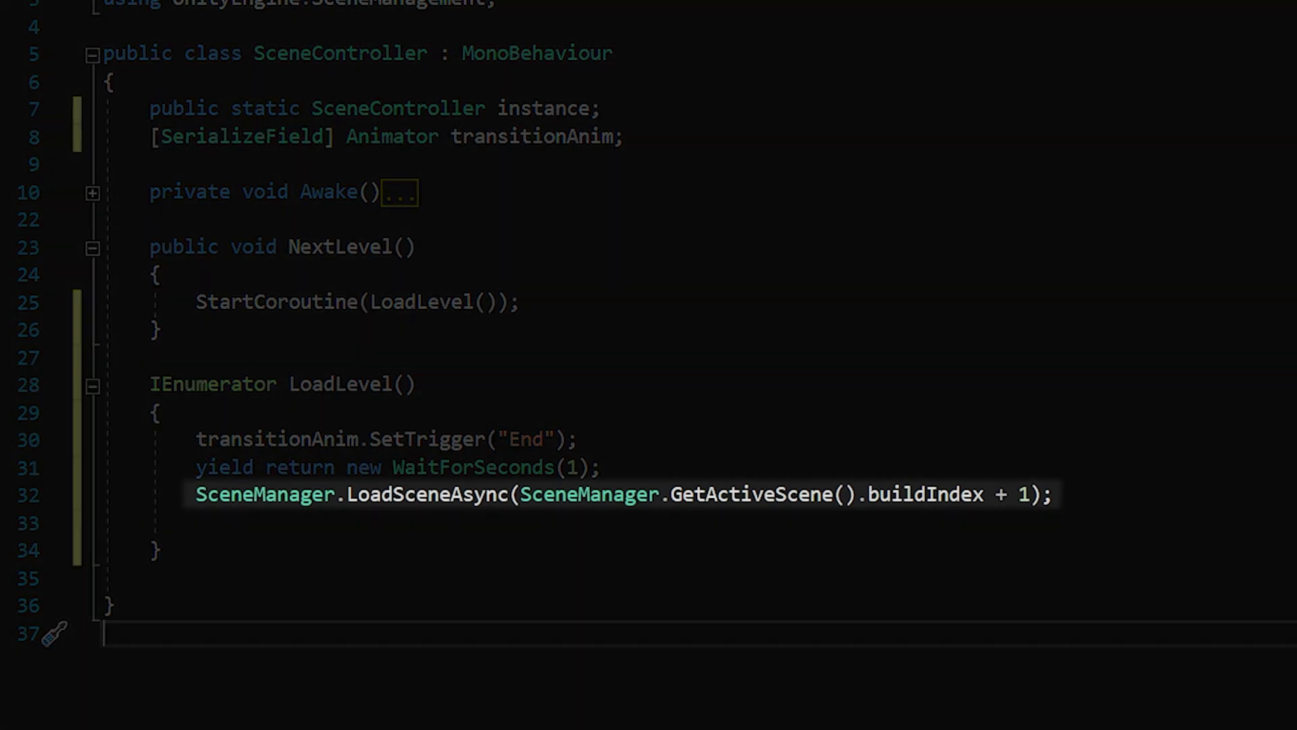
text(tActiveScene().buildIndex + 1); transitionAnim.SetTrigger("Start");)
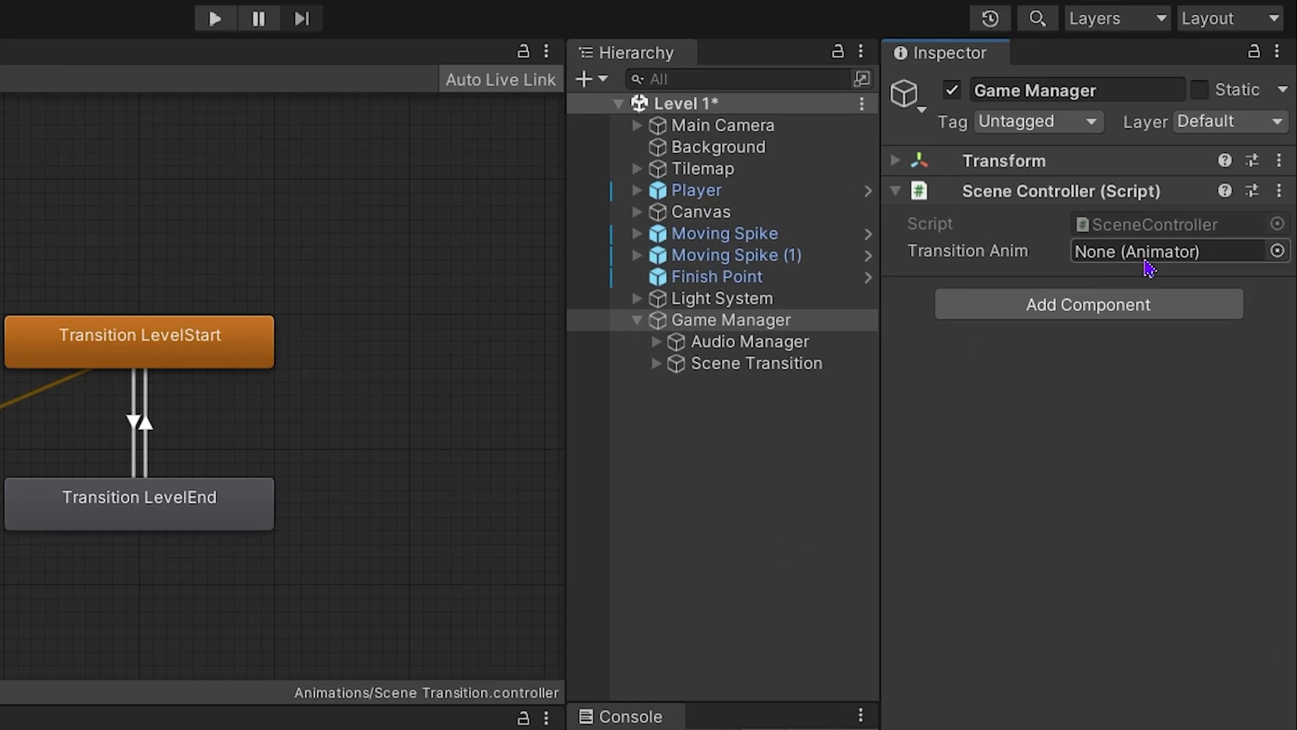
- Drag Scene Transition into Game Manager's Scene Controller Transition Anim field
click(753, 363)
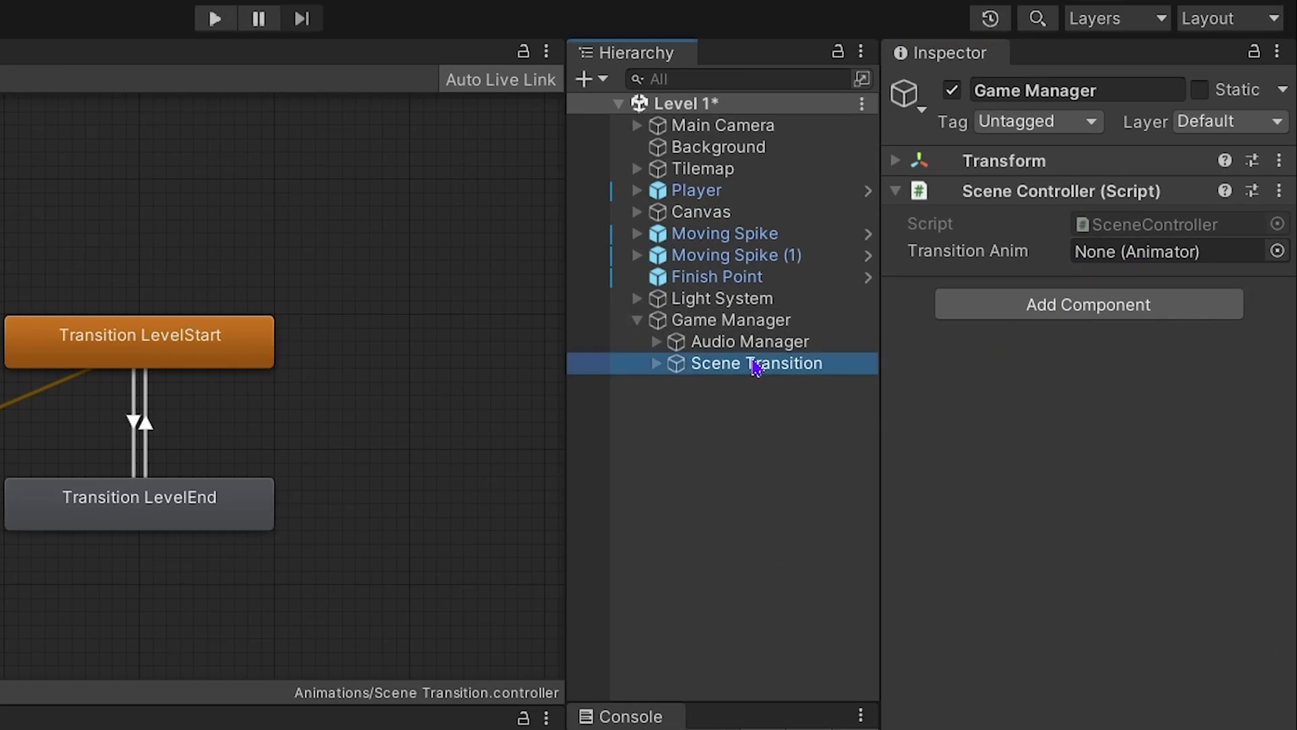
click(801, 325)
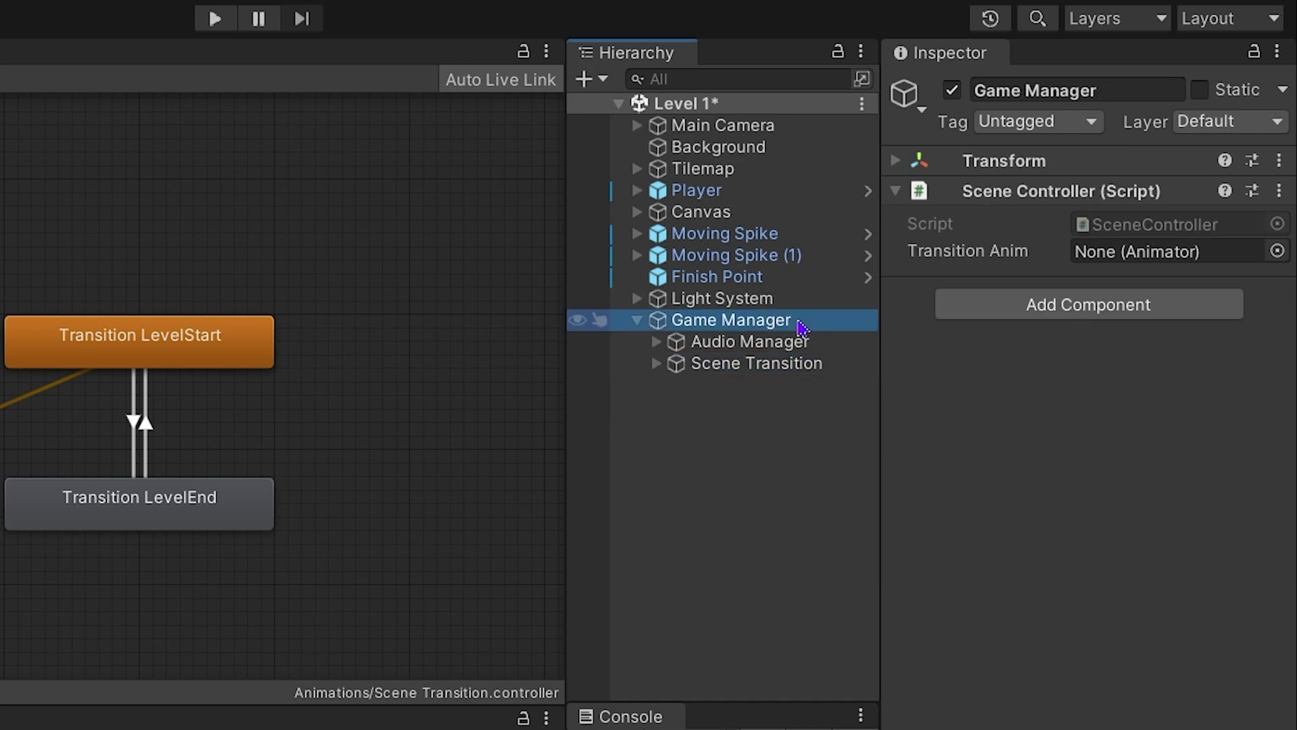
drag(770, 365, 1138, 267)
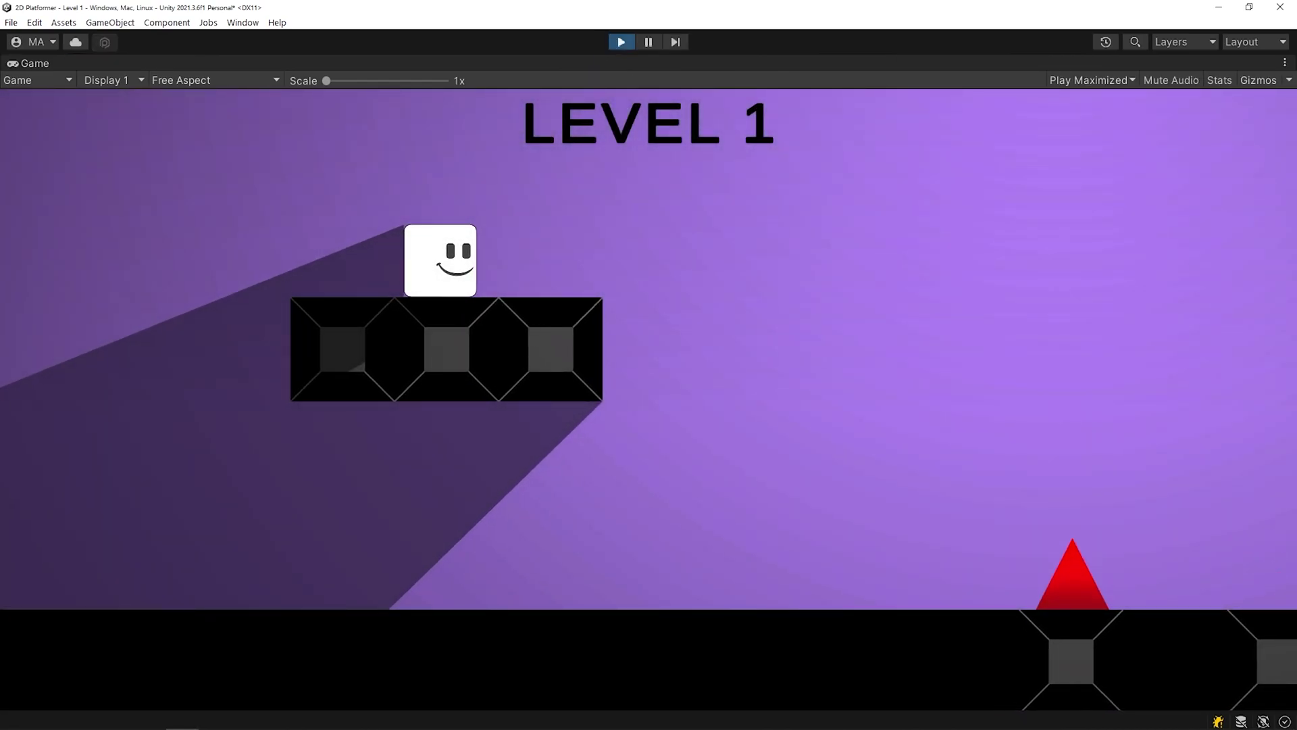
- Run the player right, jumping the spike, to each level's flag while watching the fade
key(Right)
key(Right)
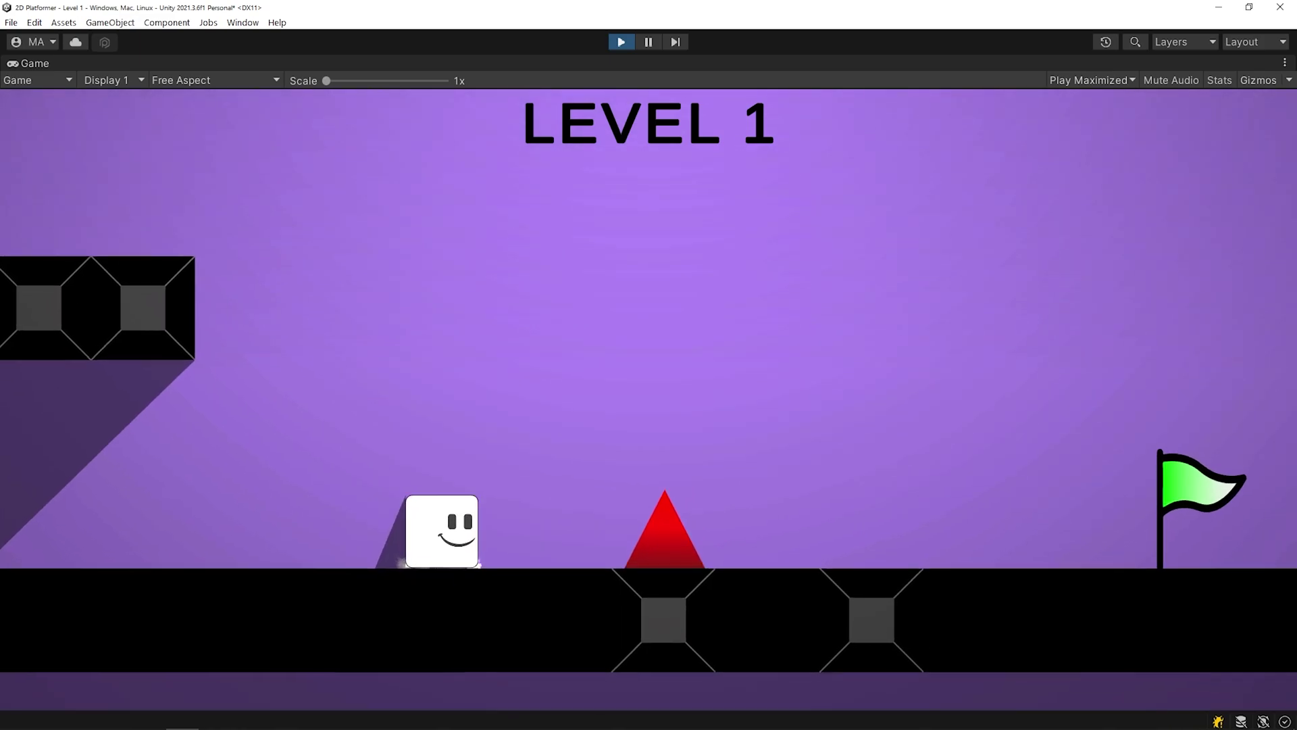
key(Right)
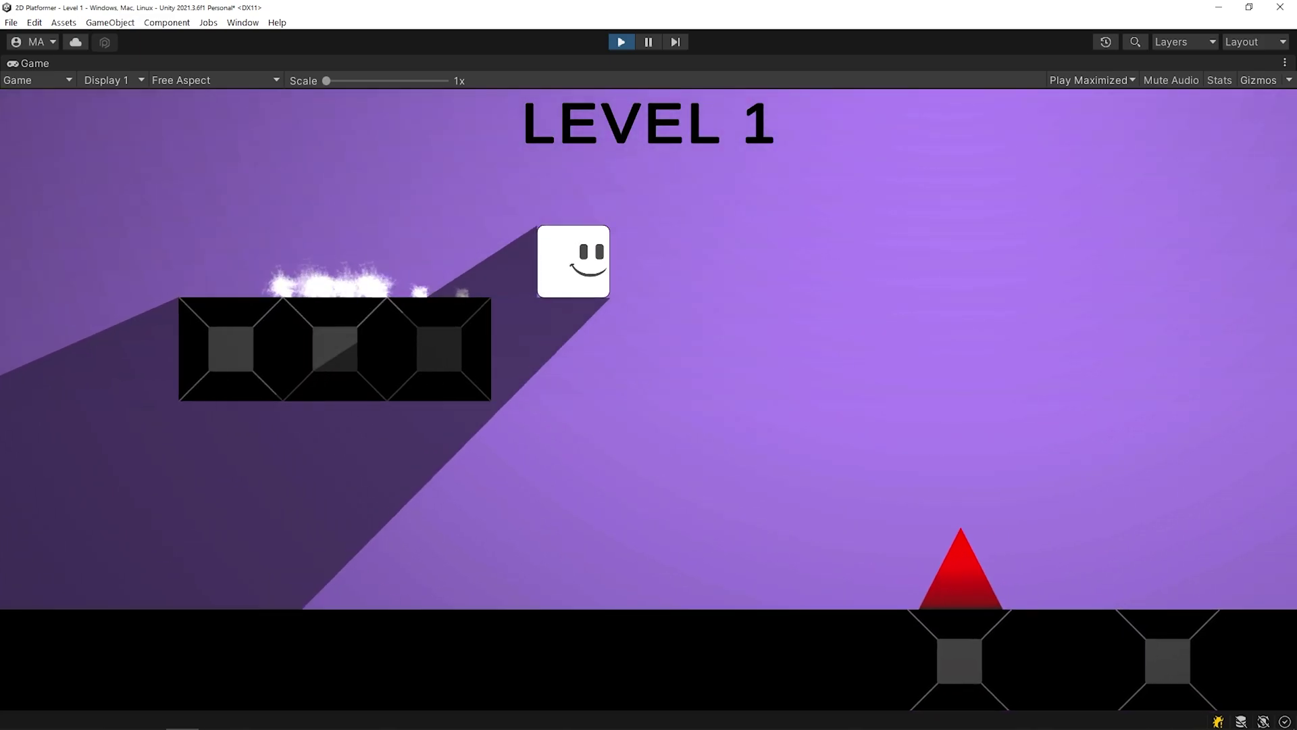
key(Right)
key(space)
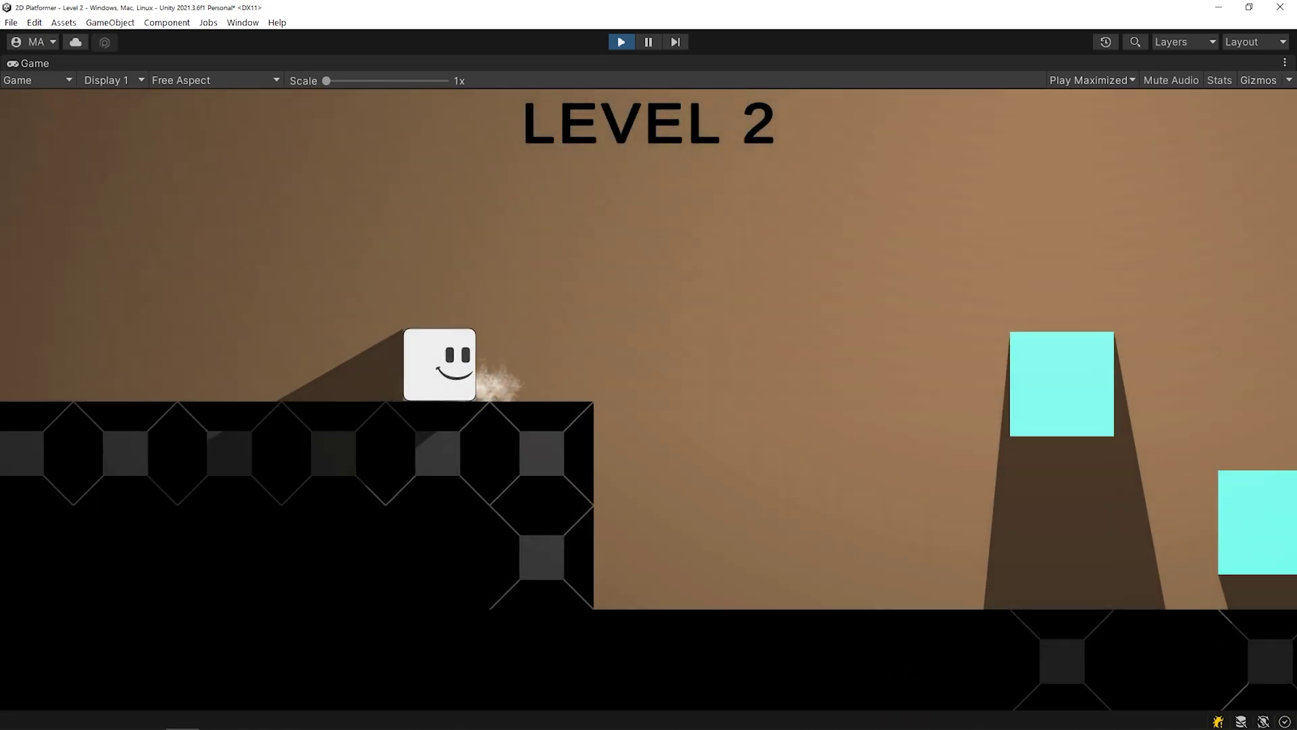
key(Right)
key(Right)
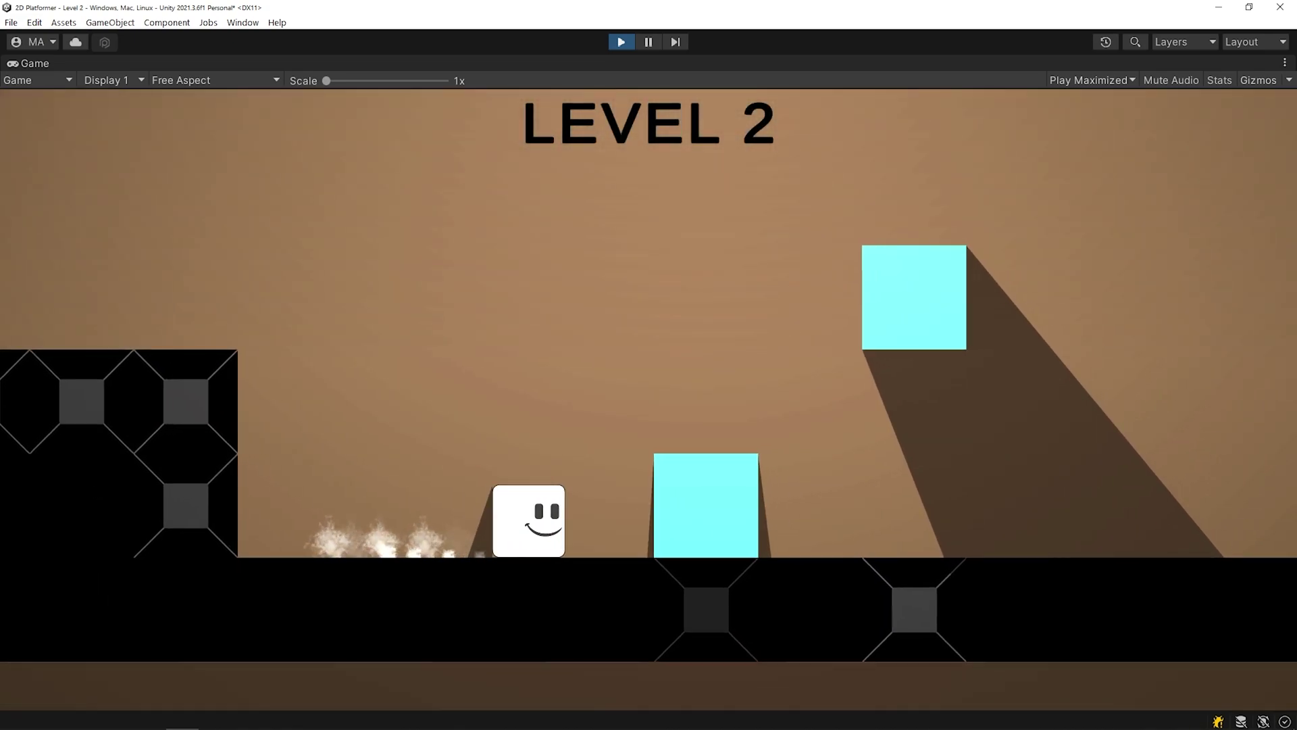
key(Right)
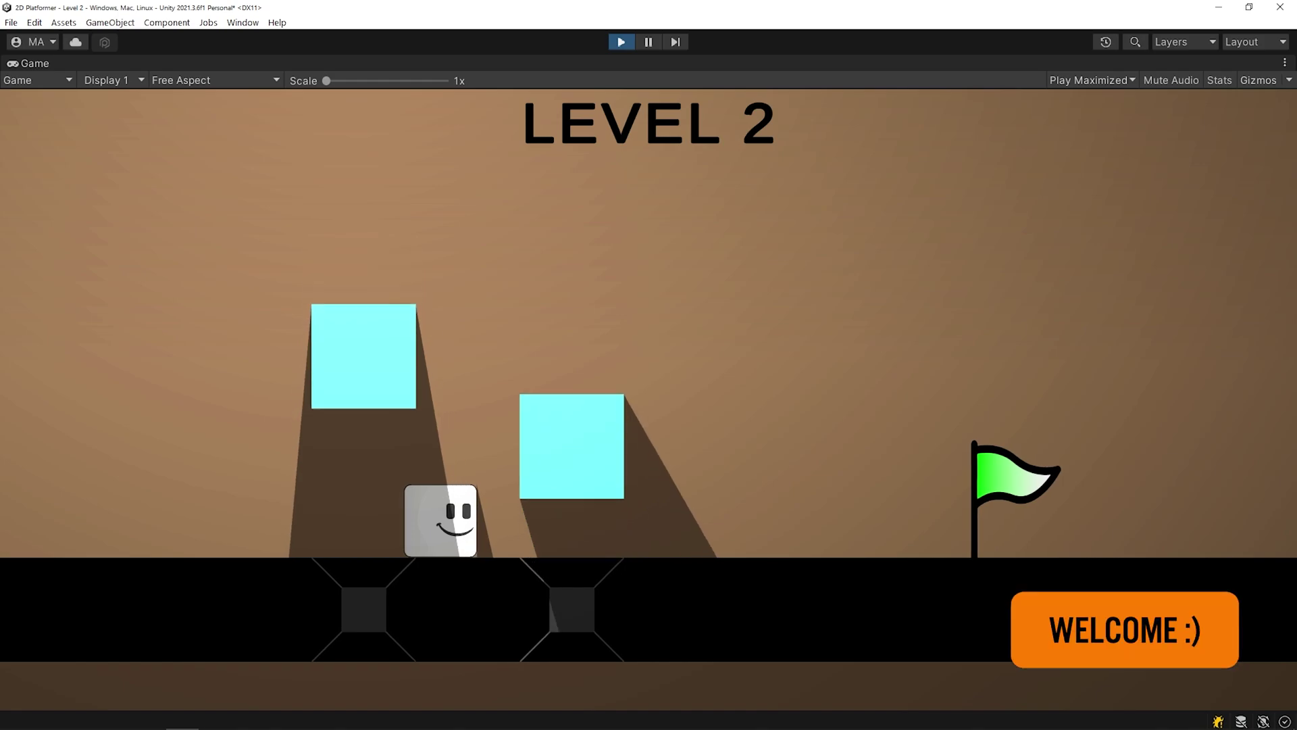
key(Right)
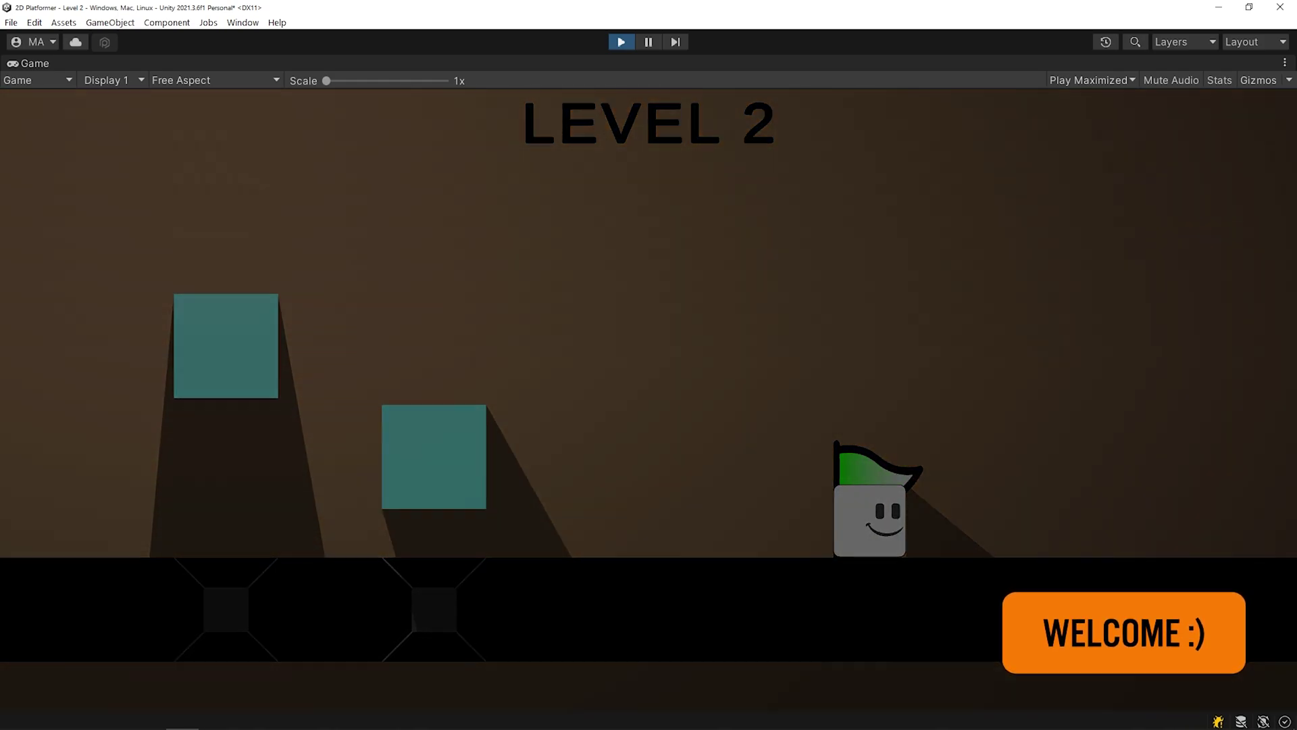
key(Right)
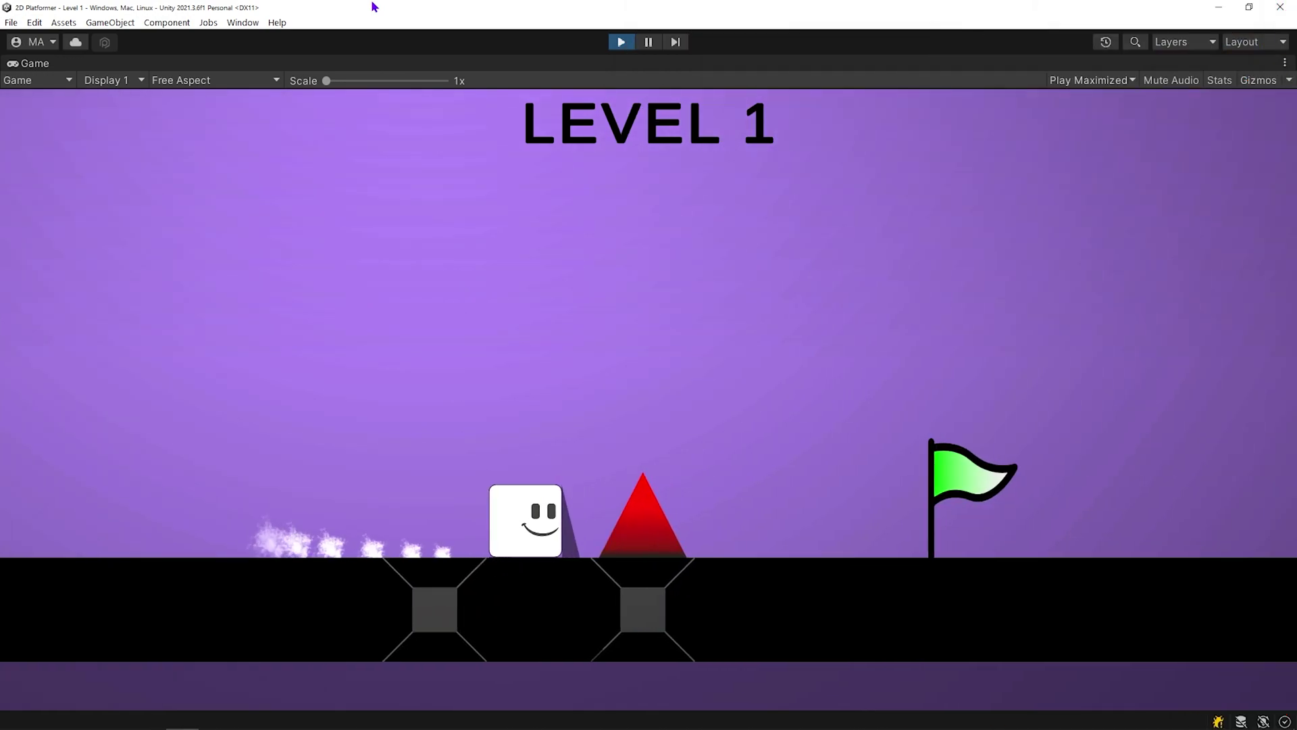
key(Right)
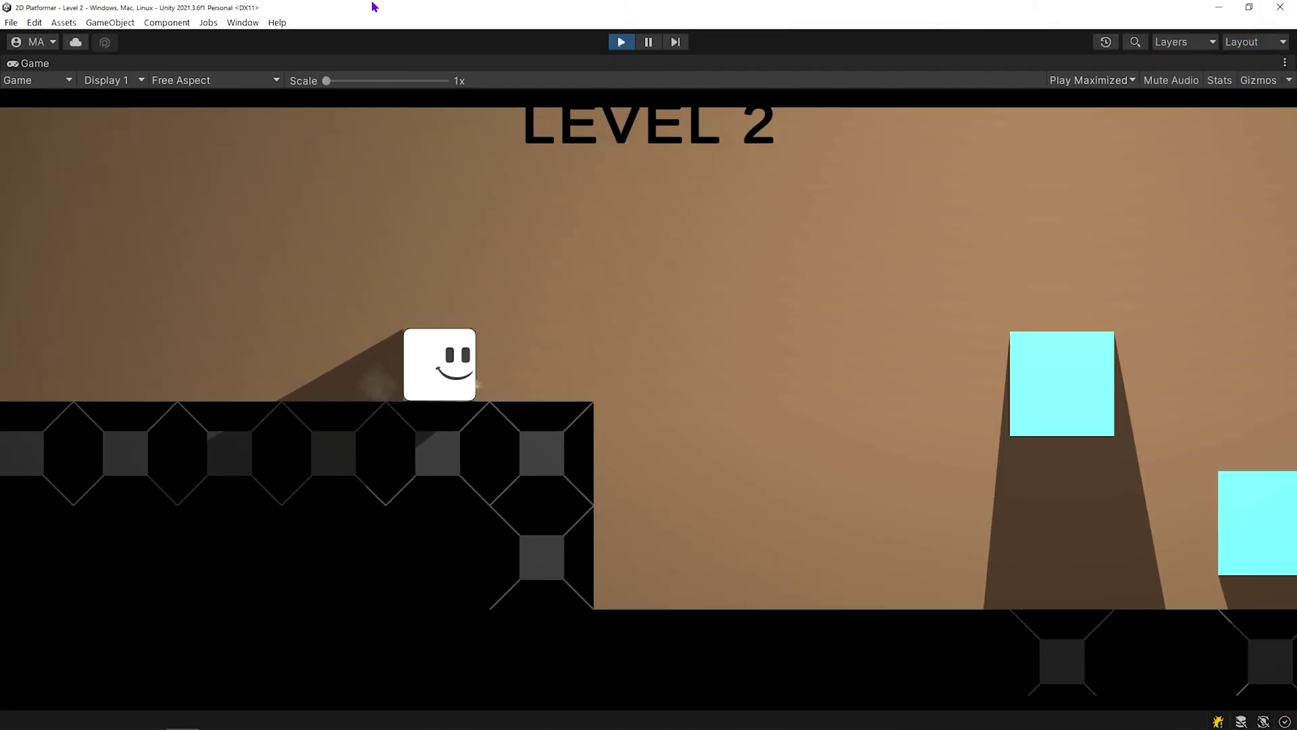
key(Right)
key(Right)
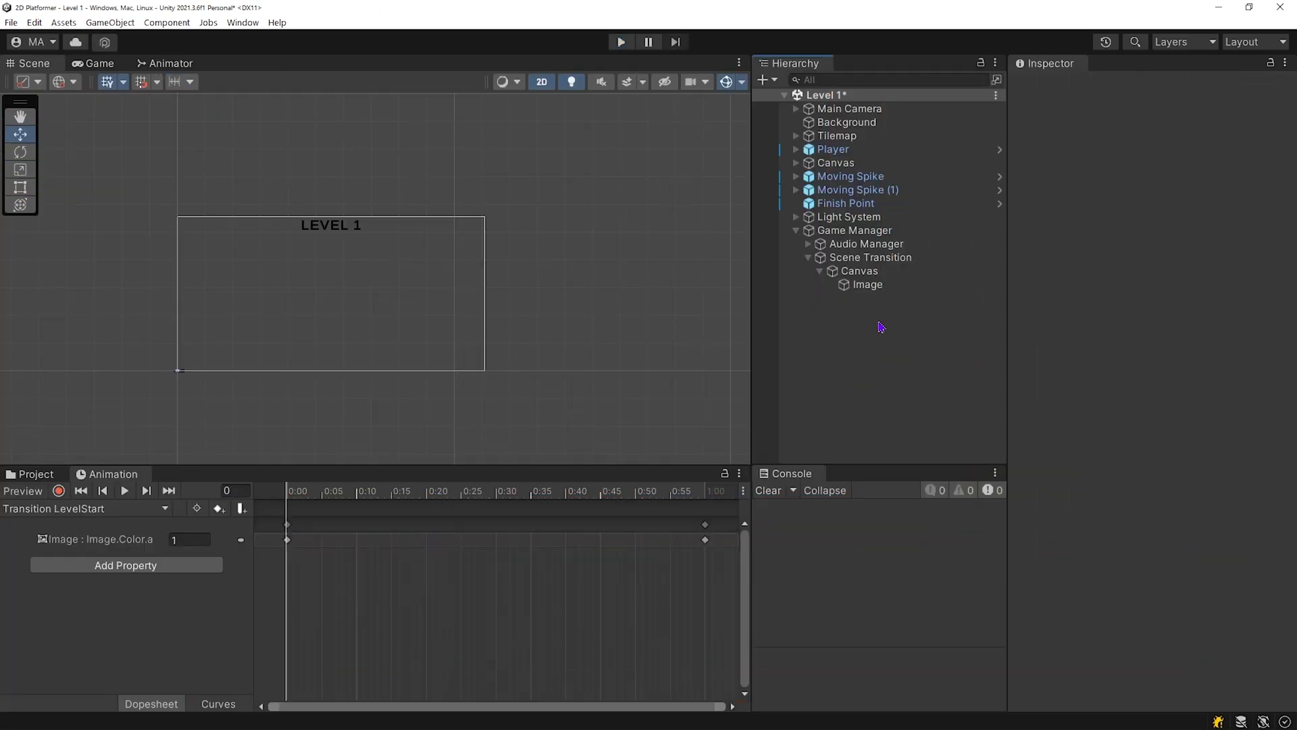
- Make the transition Image's colour fully opaque
click(872, 284)
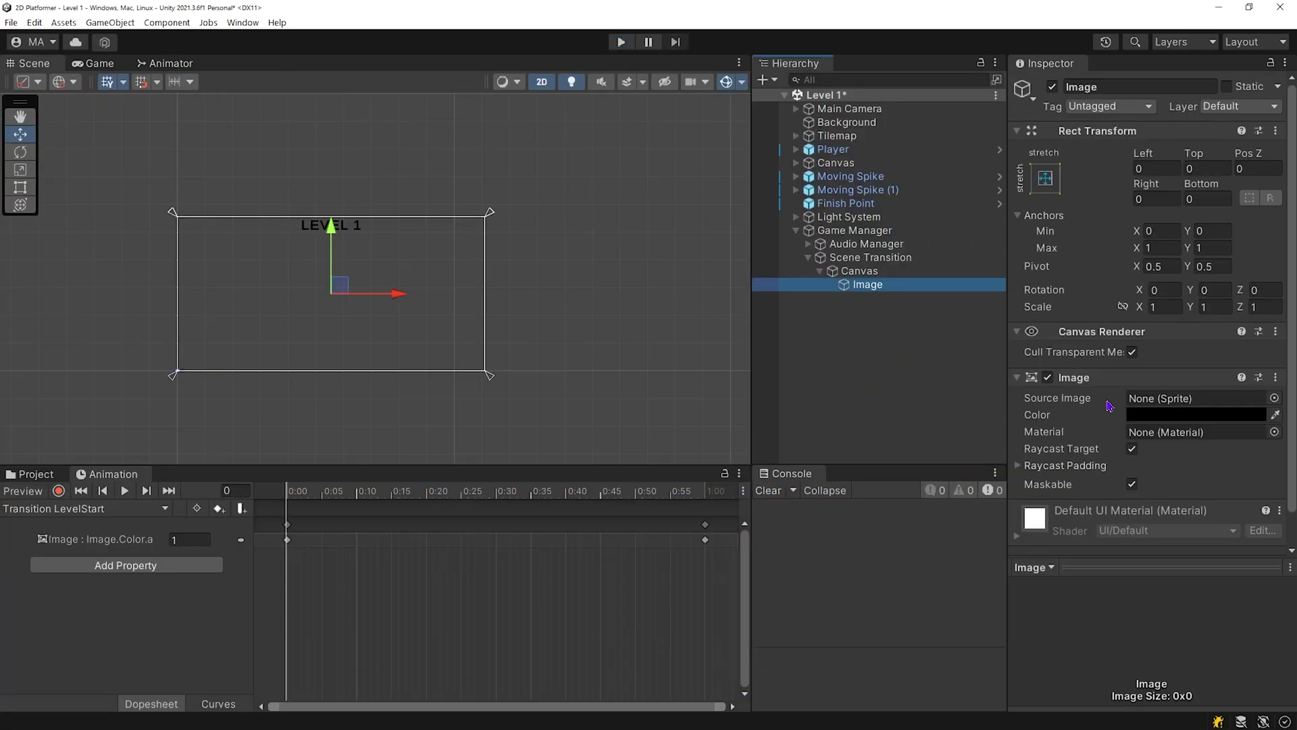
click(1149, 415)
drag(1231, 652, 1253, 654)
- Set the Image's Scale Y to 0.5 and anchor it with the top-stretch preset
click(892, 285)
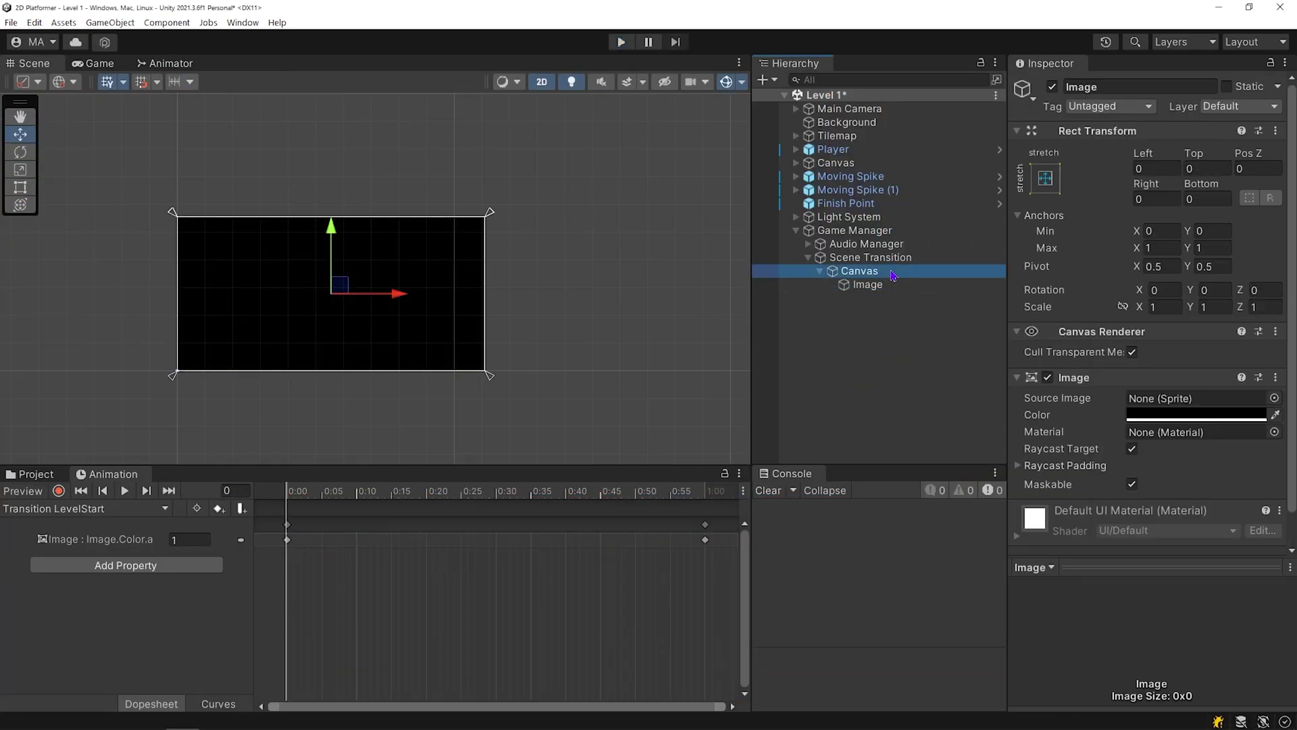
click(892, 272)
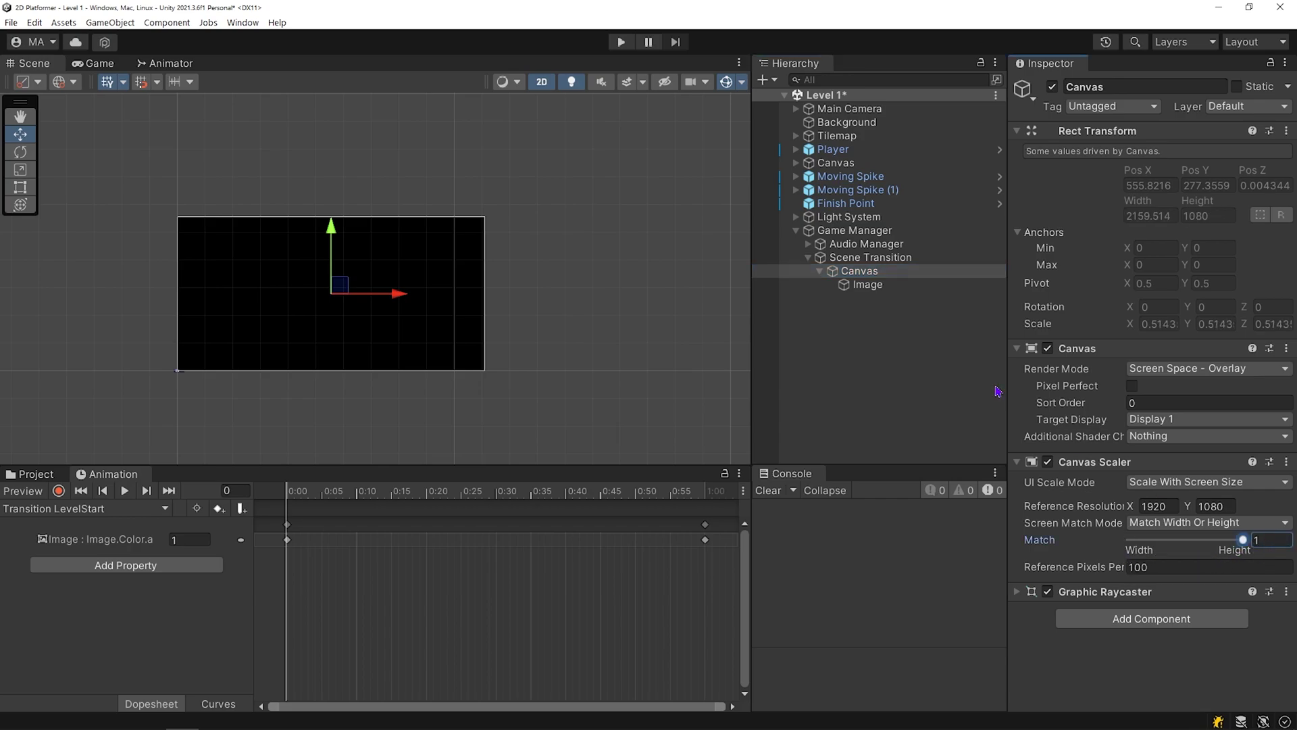
click(892, 286)
click(1223, 308)
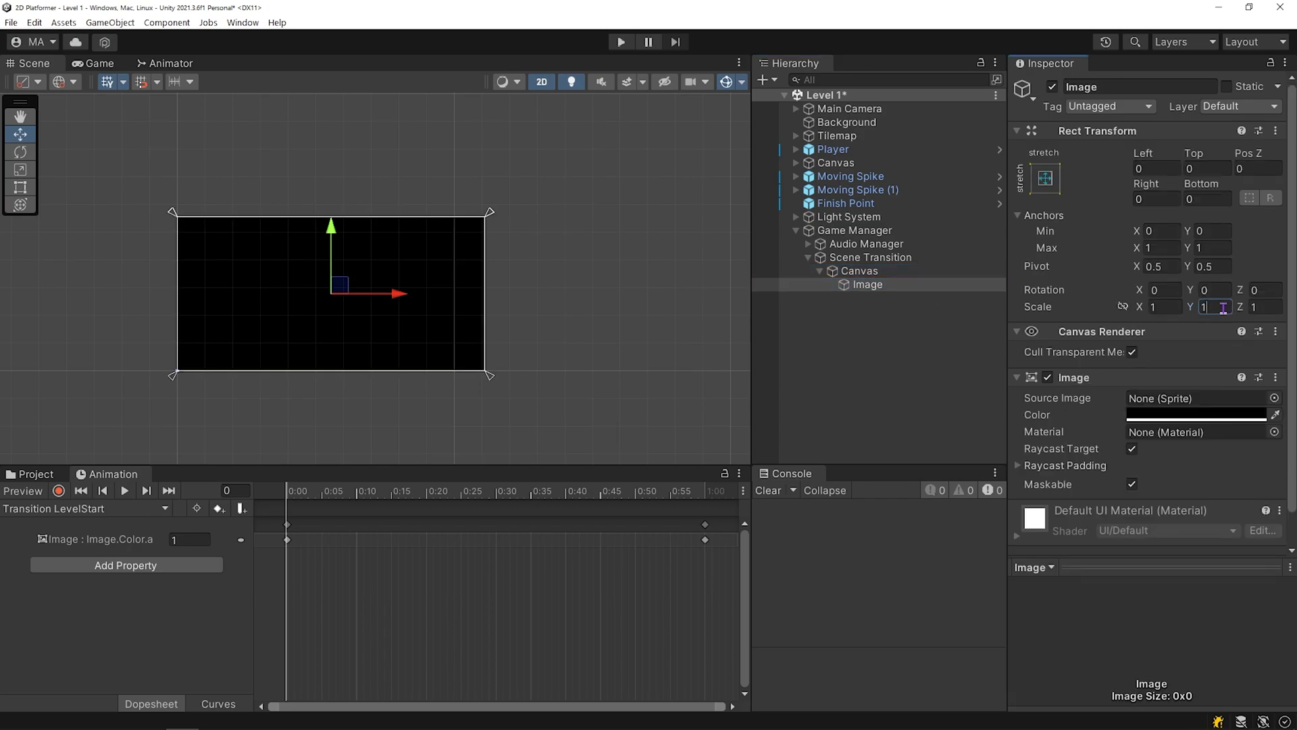
text(0.5)
click(895, 287)
click(1045, 177)
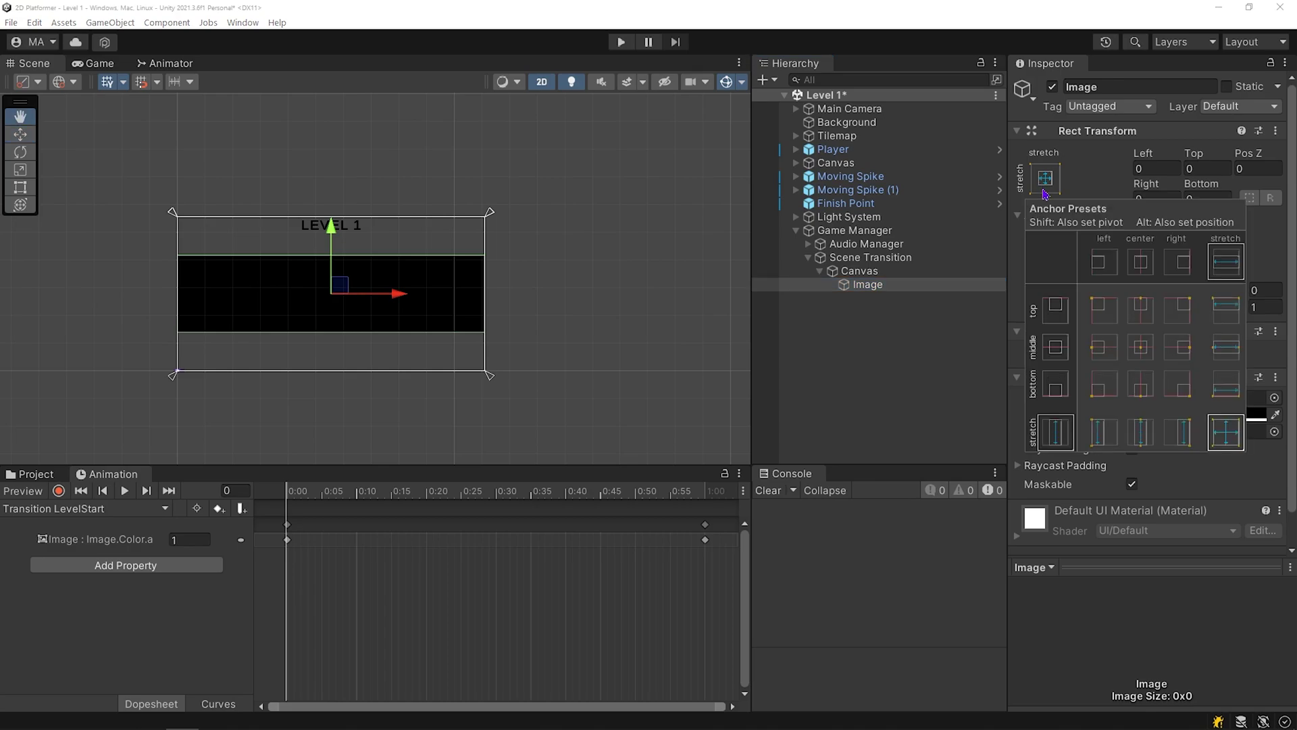
alt+shift+click(1239, 310)
click(944, 347)
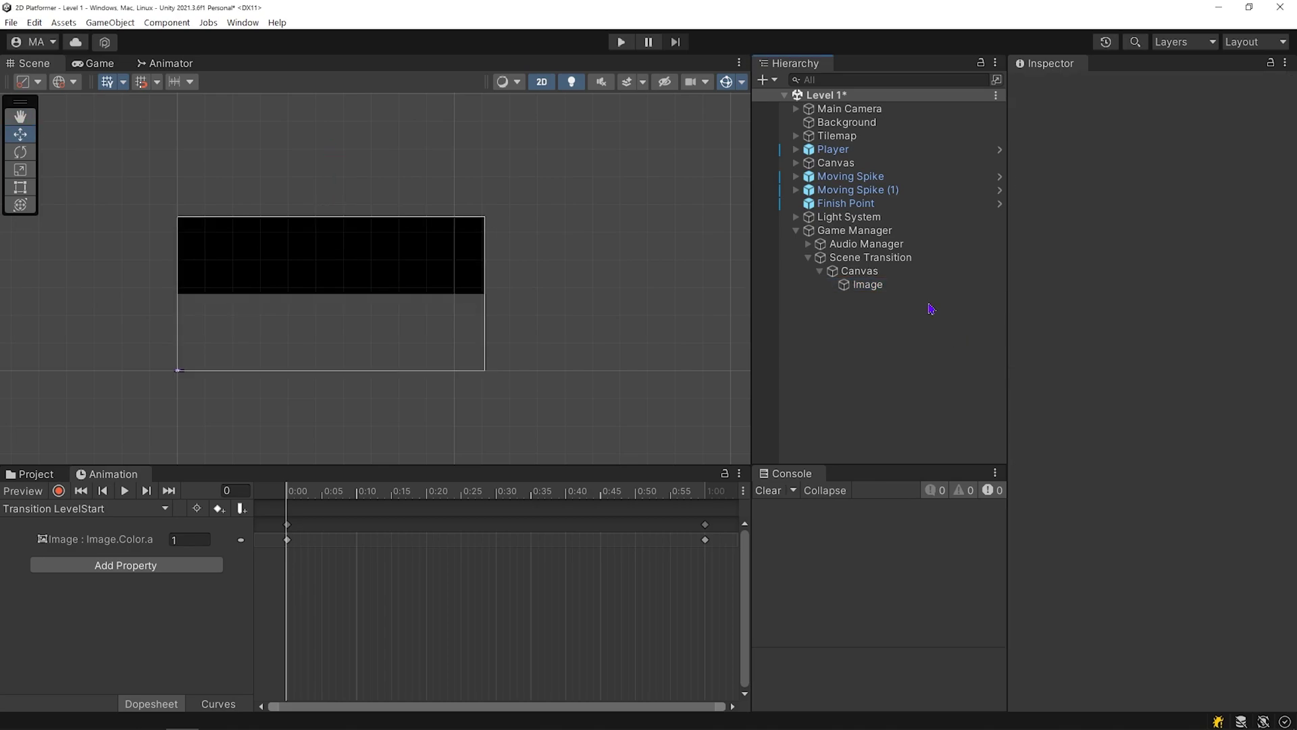
- Rename the top panel image to Up
click(902, 287)
click(902, 287)
text(UP)
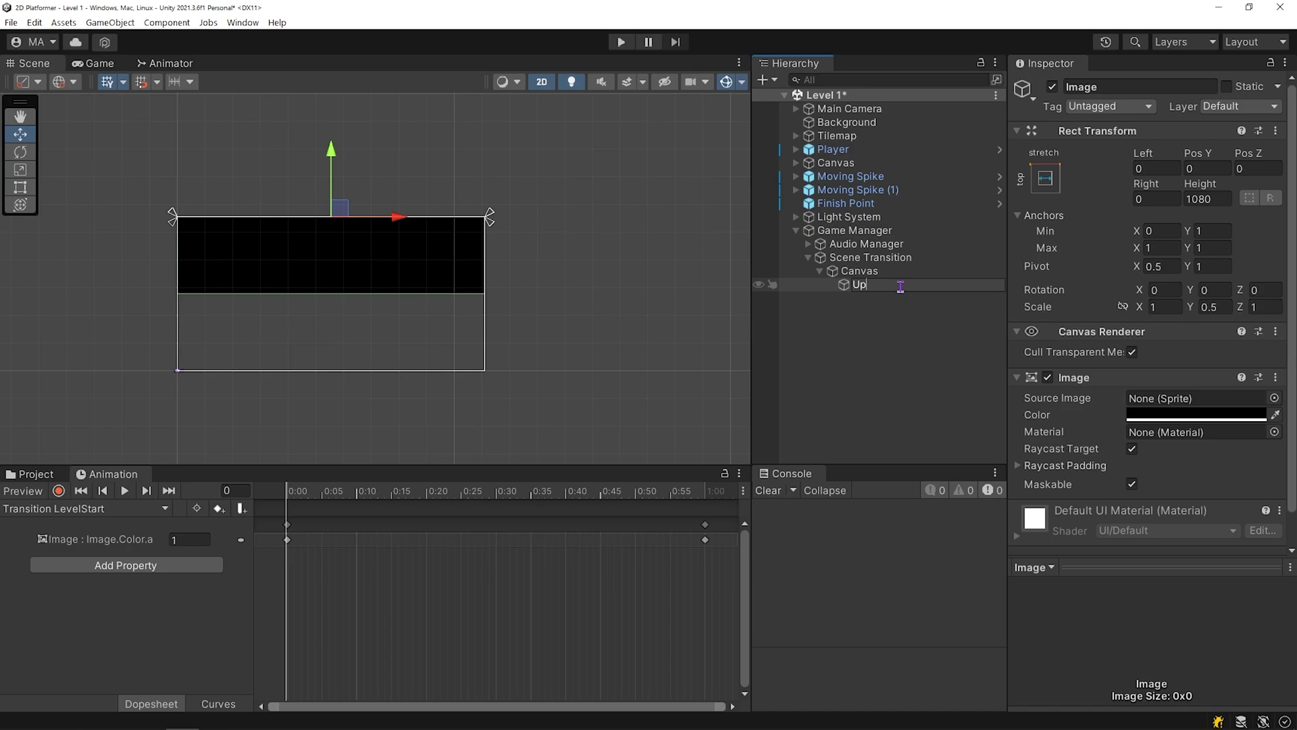
key(Return)
- Duplicate Up as Down and anchor it with the bottom-stretch preset
key(ctrl+d)
click(897, 298)
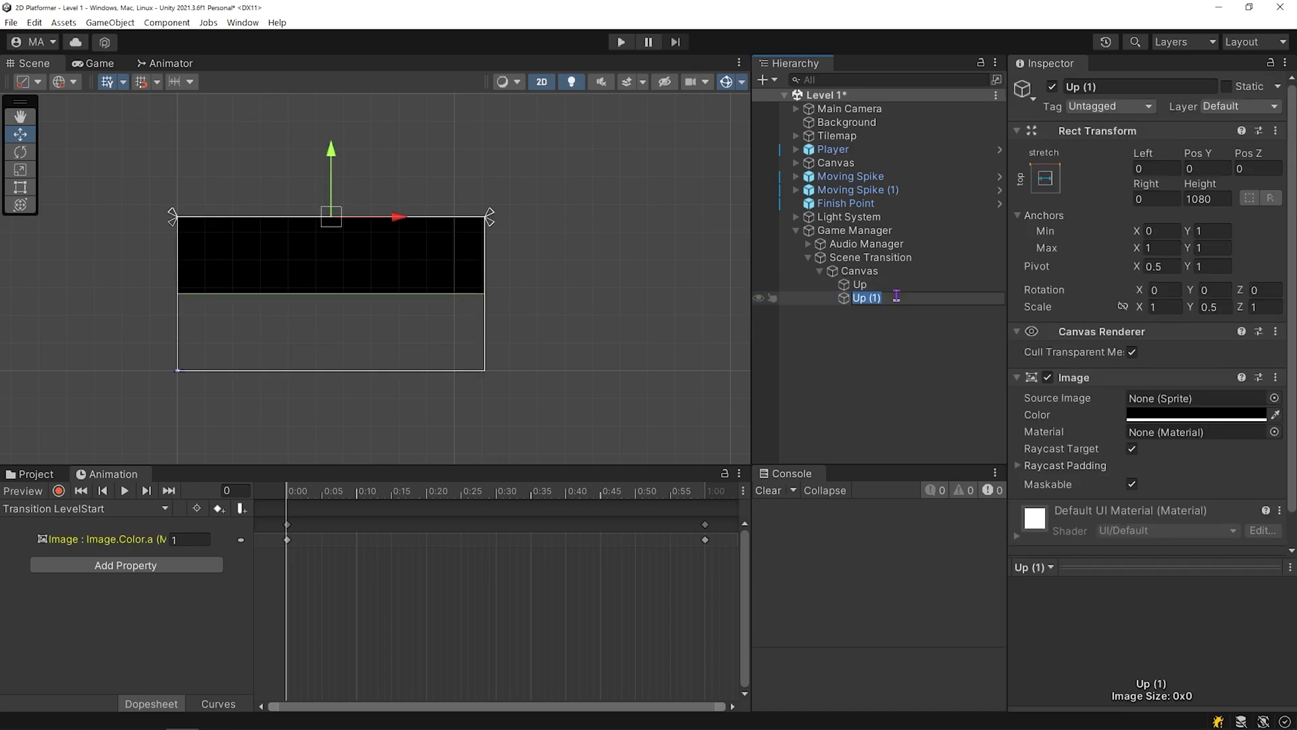
text(Down)
key(Return)
click(1045, 179)
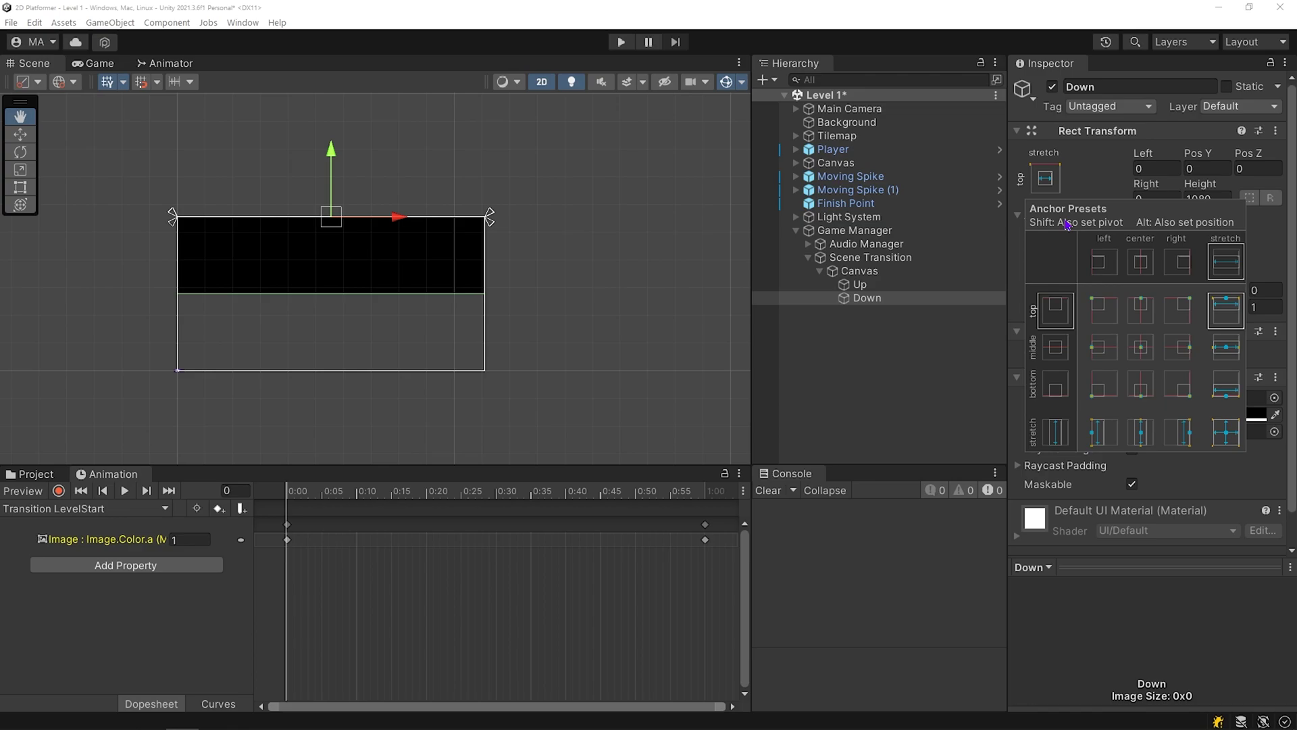
alt+shift+click(1226, 391)
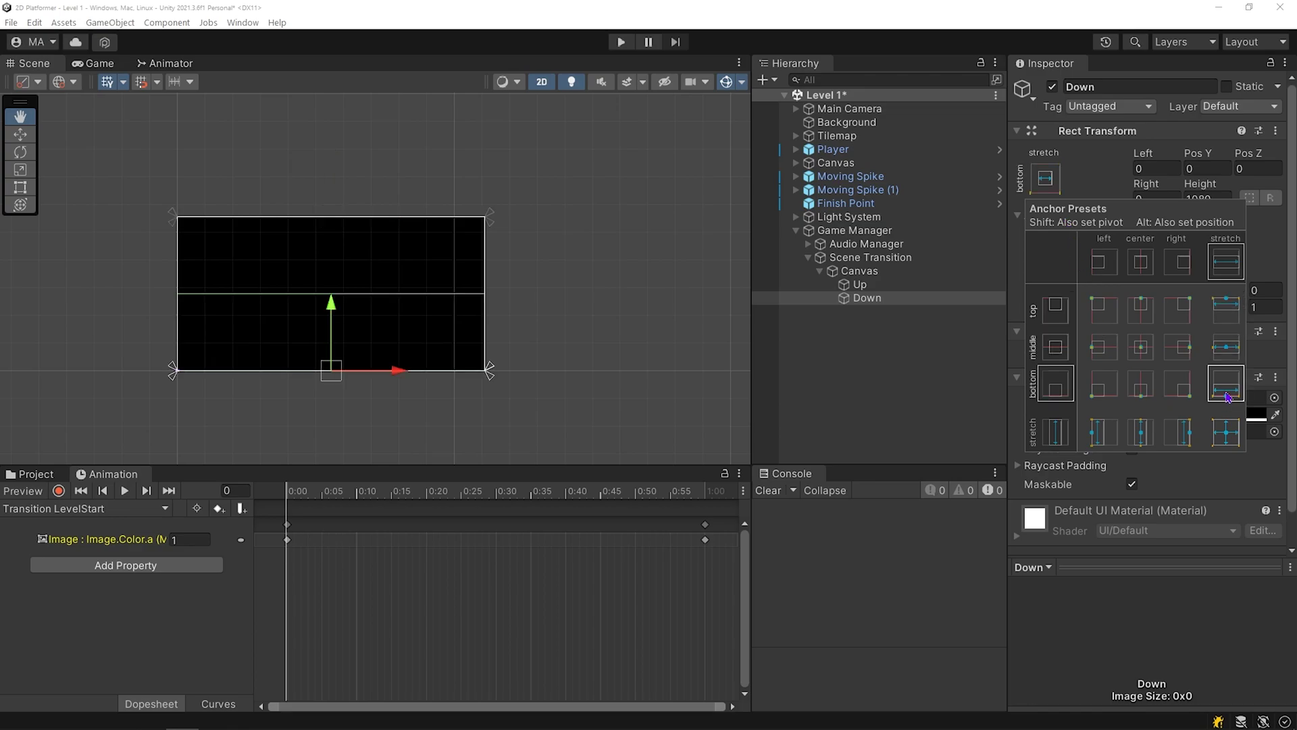
click(923, 398)
- In the LevelStart clip, record Pos Y 540 for Up and -540 for Down at 1:00
click(135, 540)
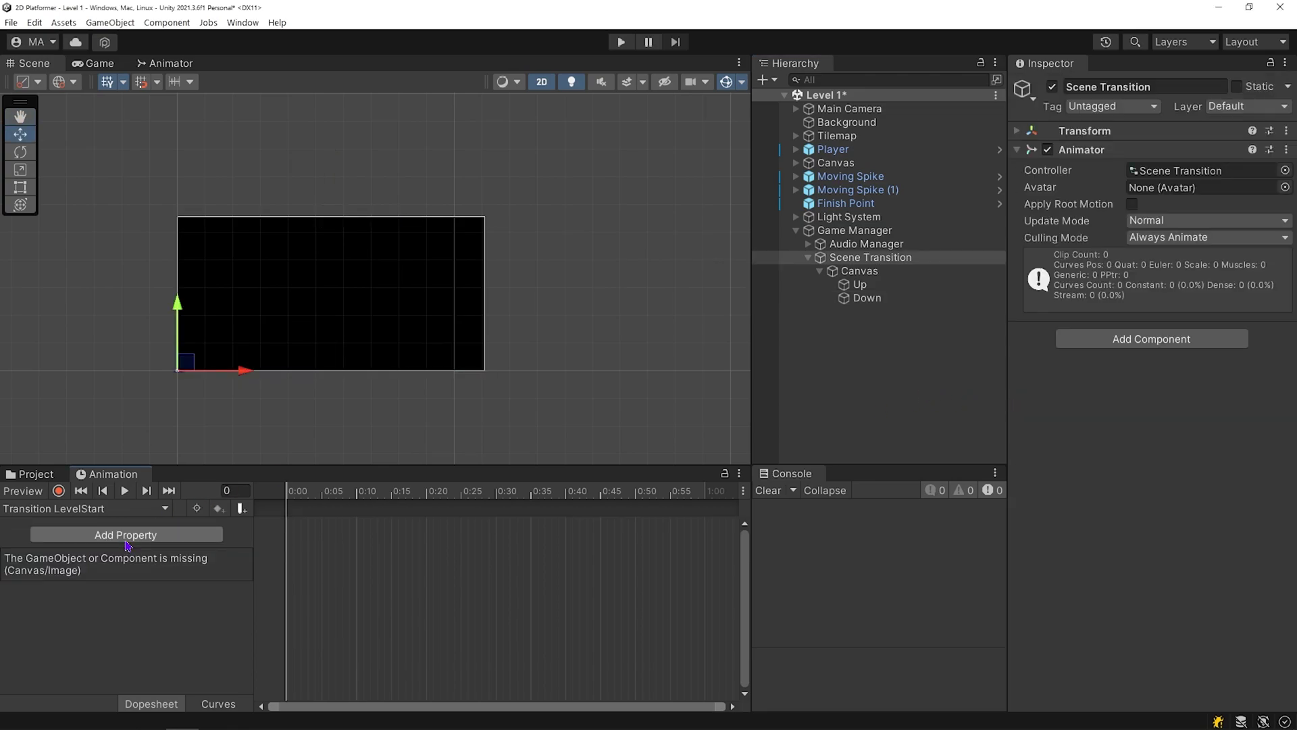
click(283, 498)
click(58, 490)
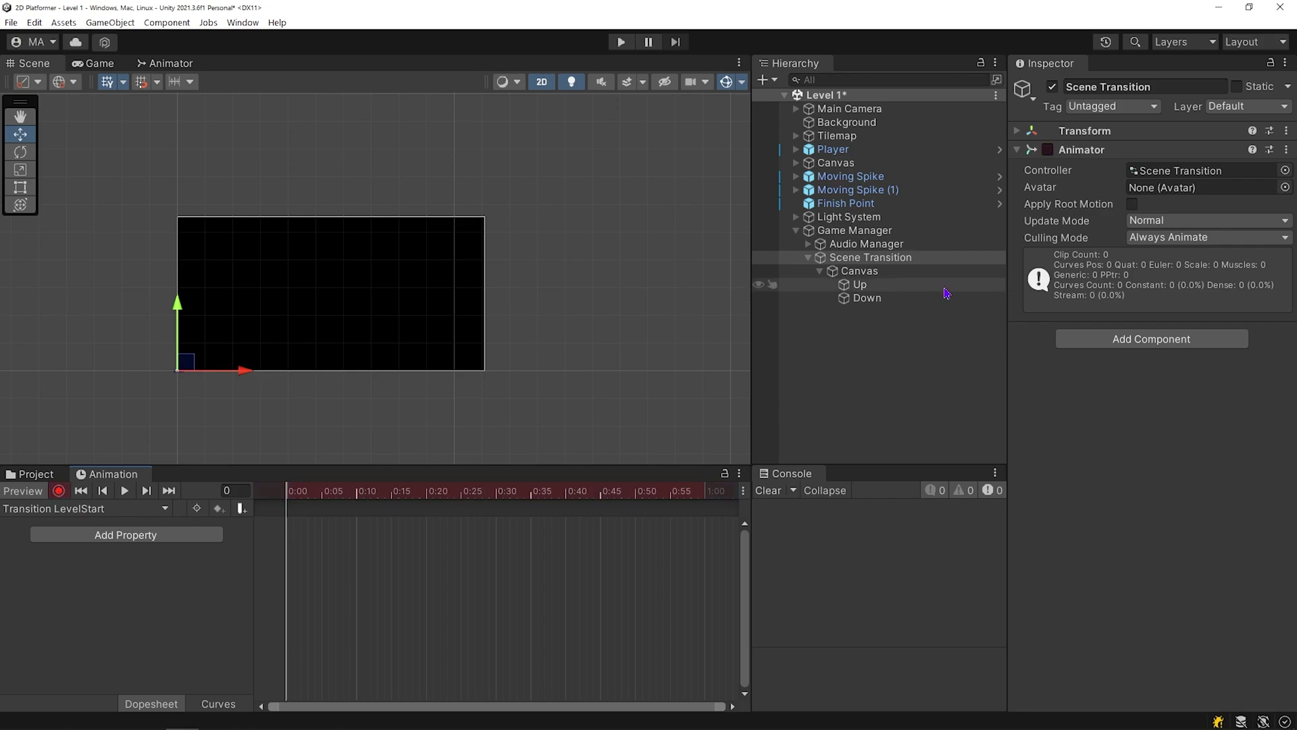
click(912, 289)
click(707, 498)
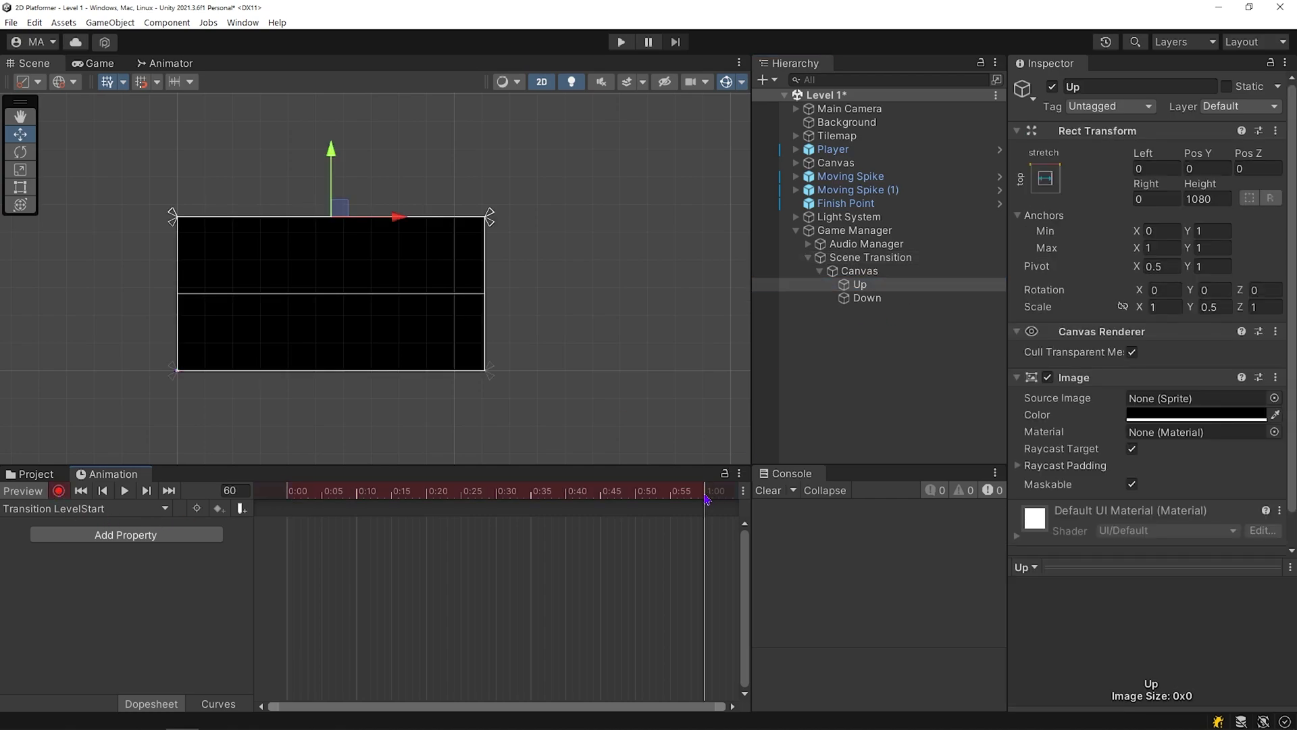
click(1210, 168)
text(540)
click(915, 301)
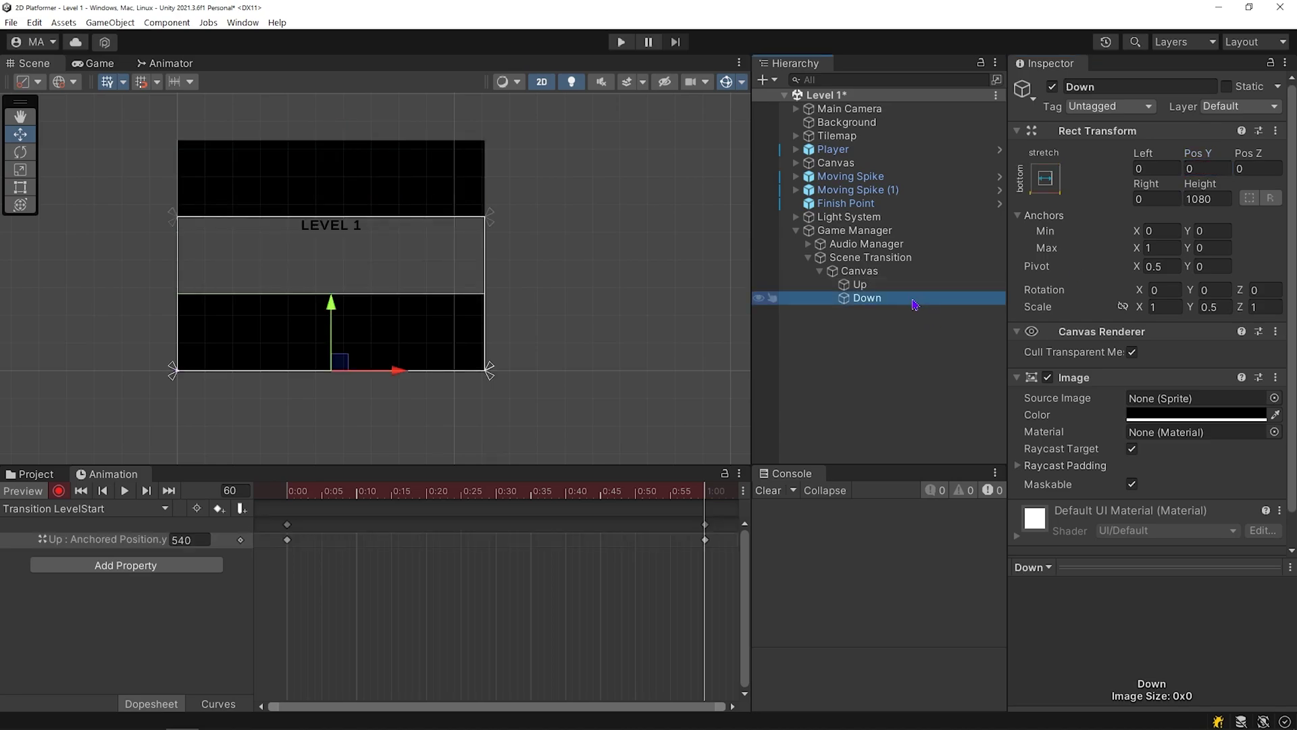
click(1217, 170)
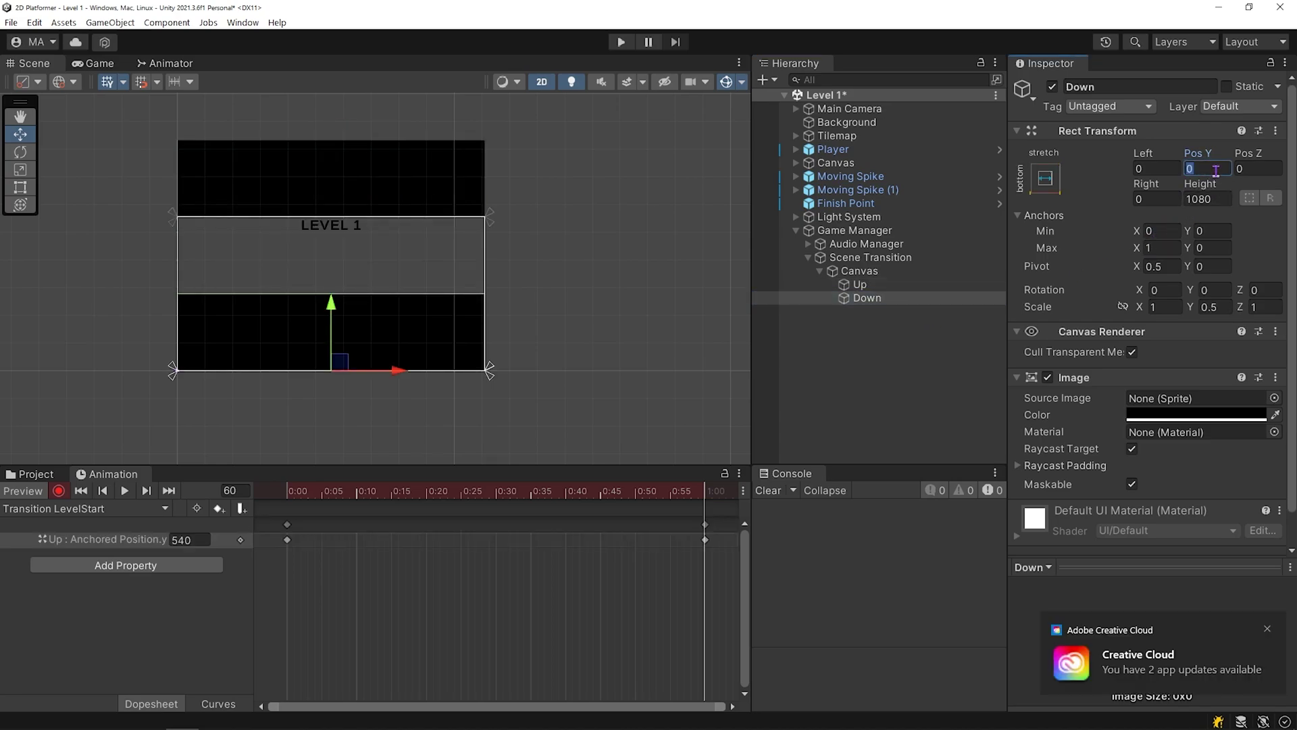
text(-540)
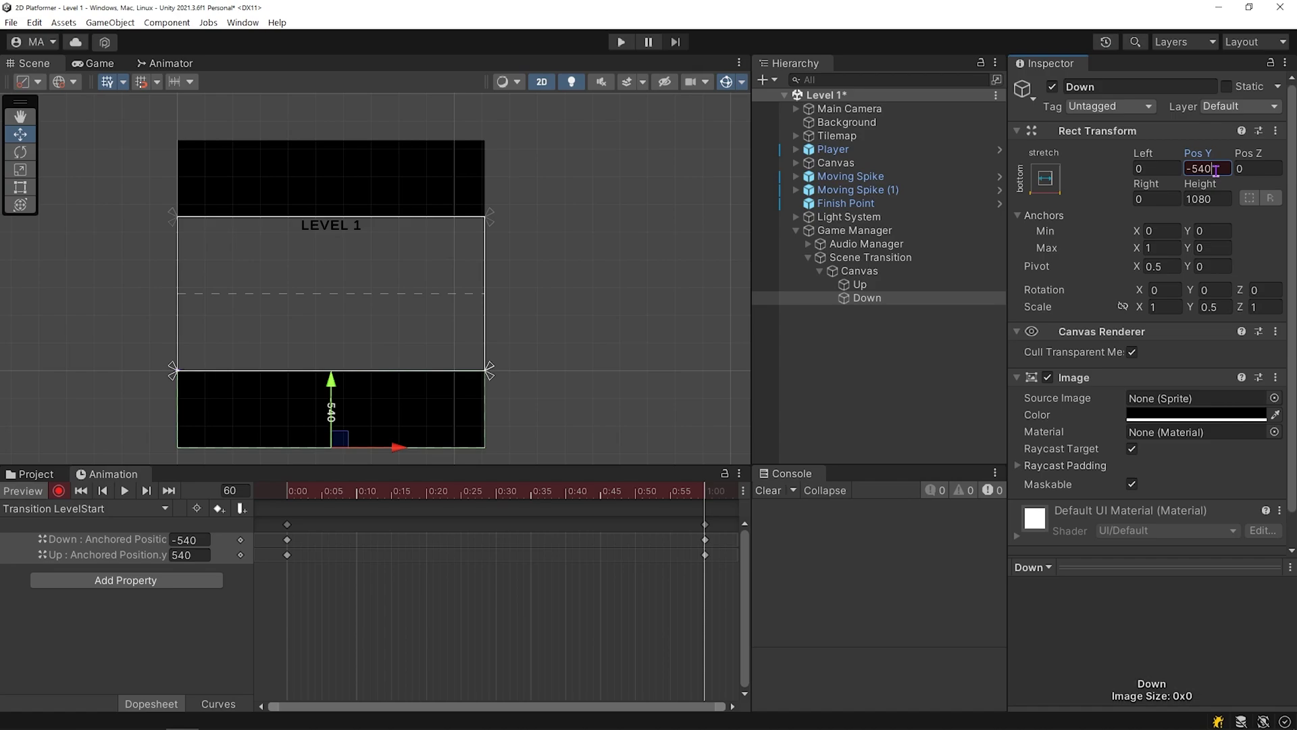
- Stop recording and preview the LevelStart clip with the panels sliding apart
drag(289, 493, 289, 523)
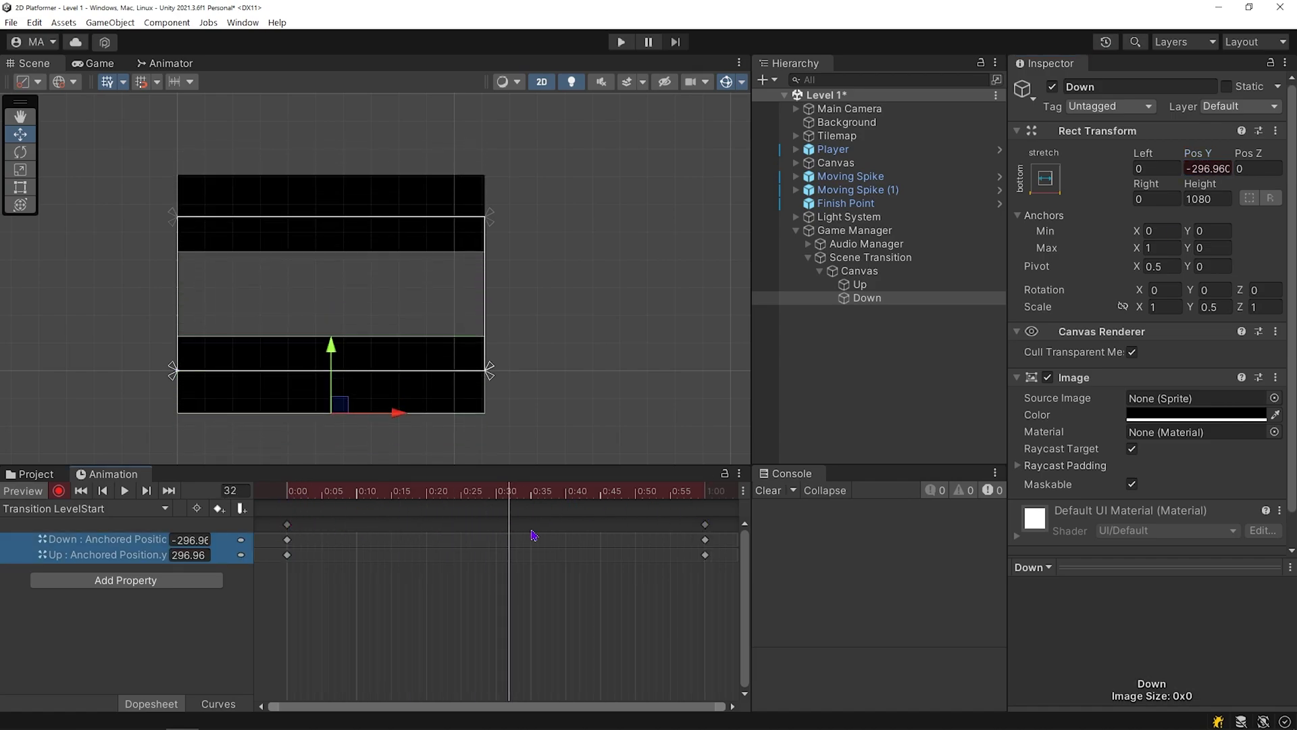
drag(534, 535, 699, 535)
click(58, 490)
click(275, 498)
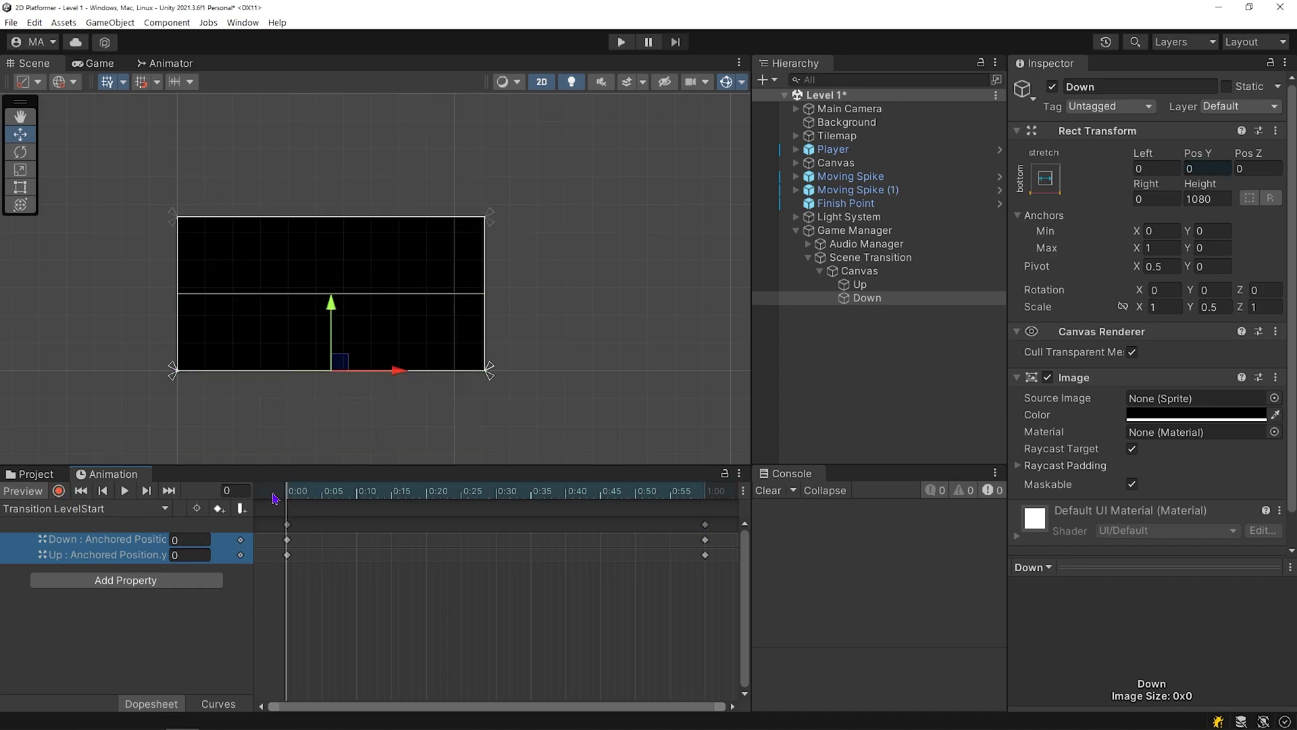
key(space)
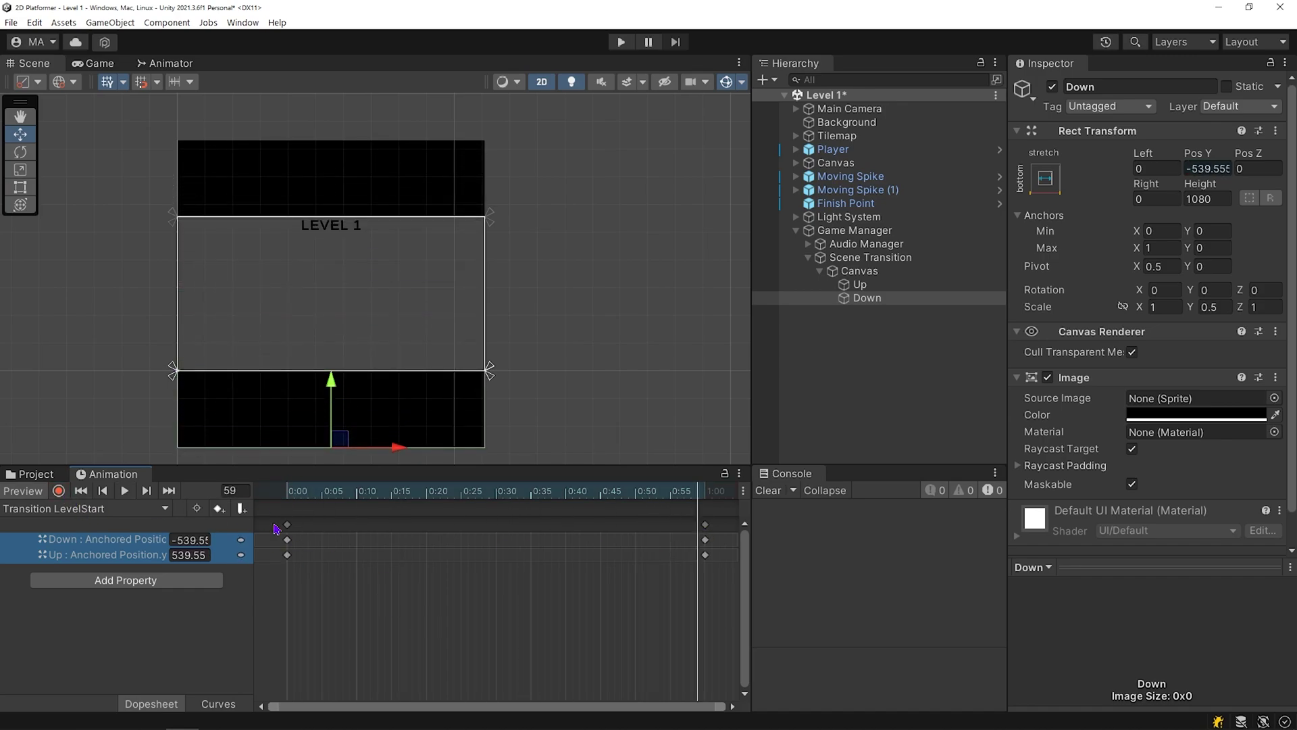
- Copy all the panel keyframes into the Transition LevelEnd clip
key(ctrl+a)
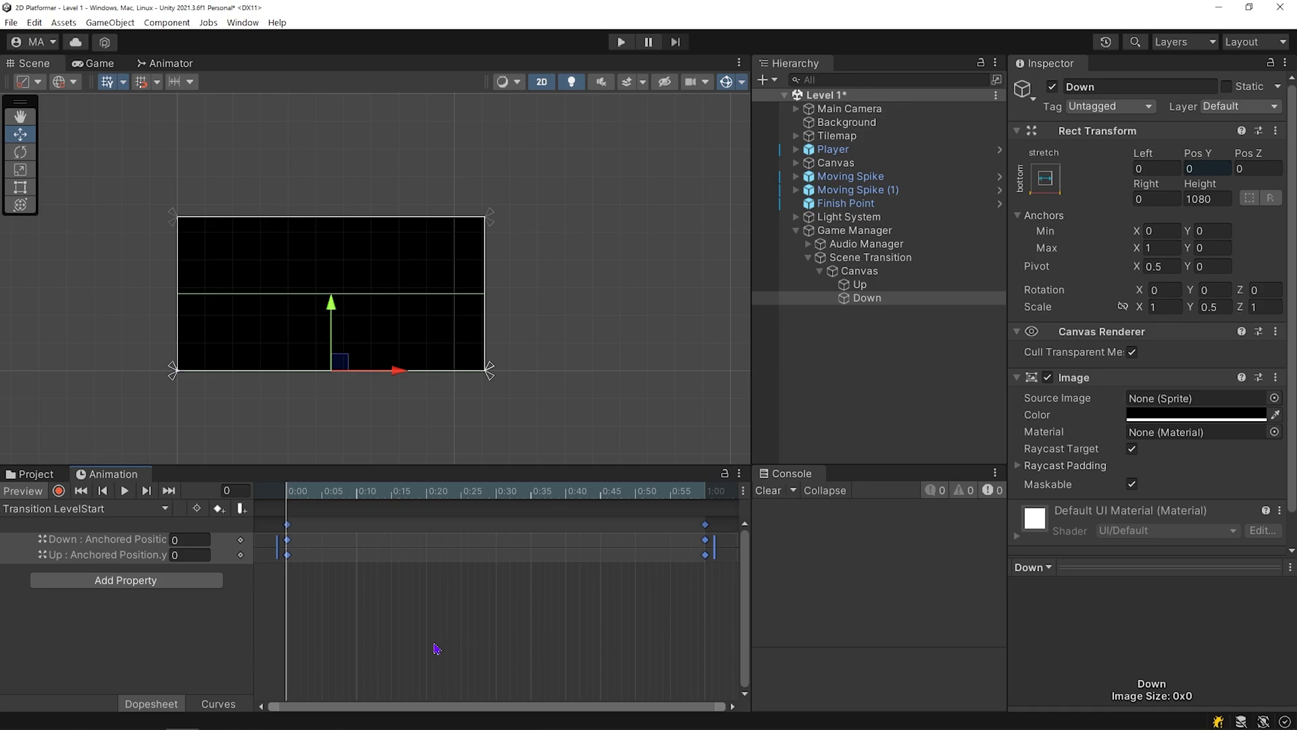
click(125, 516)
click(54, 537)
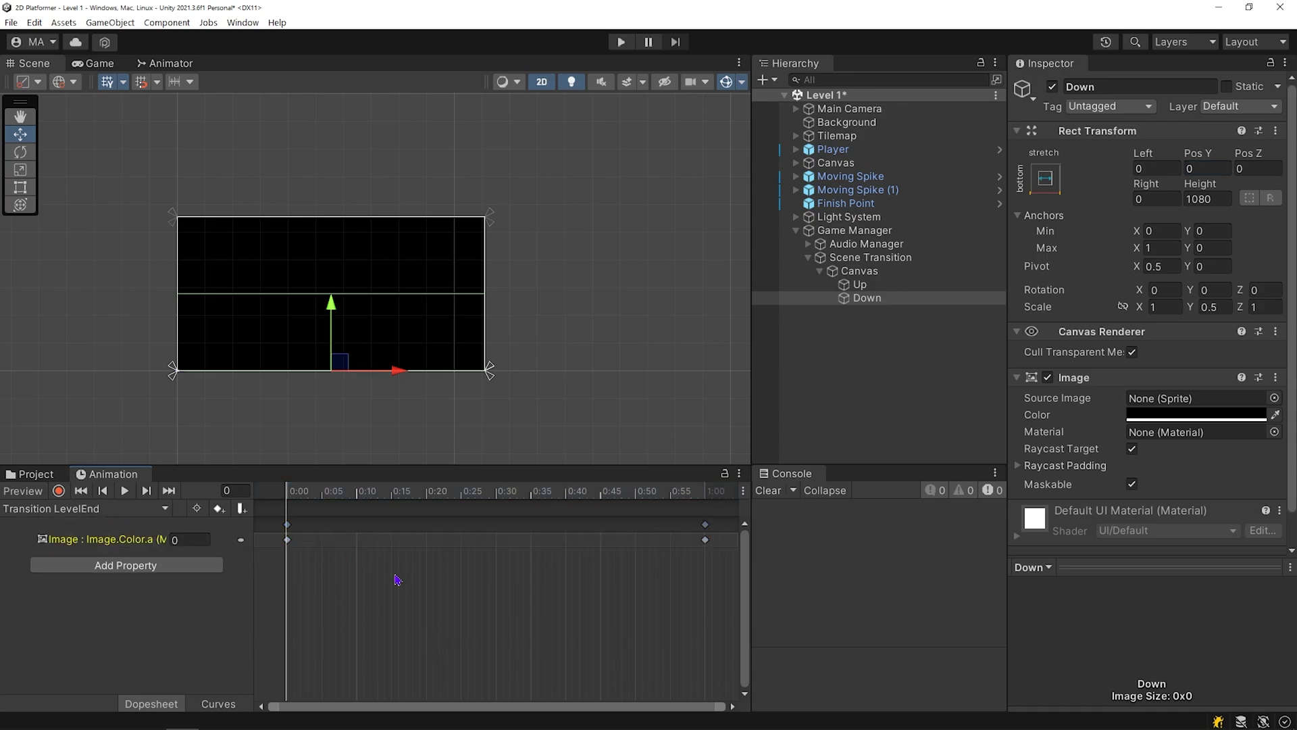
click(182, 540)
key(ctrl+v)
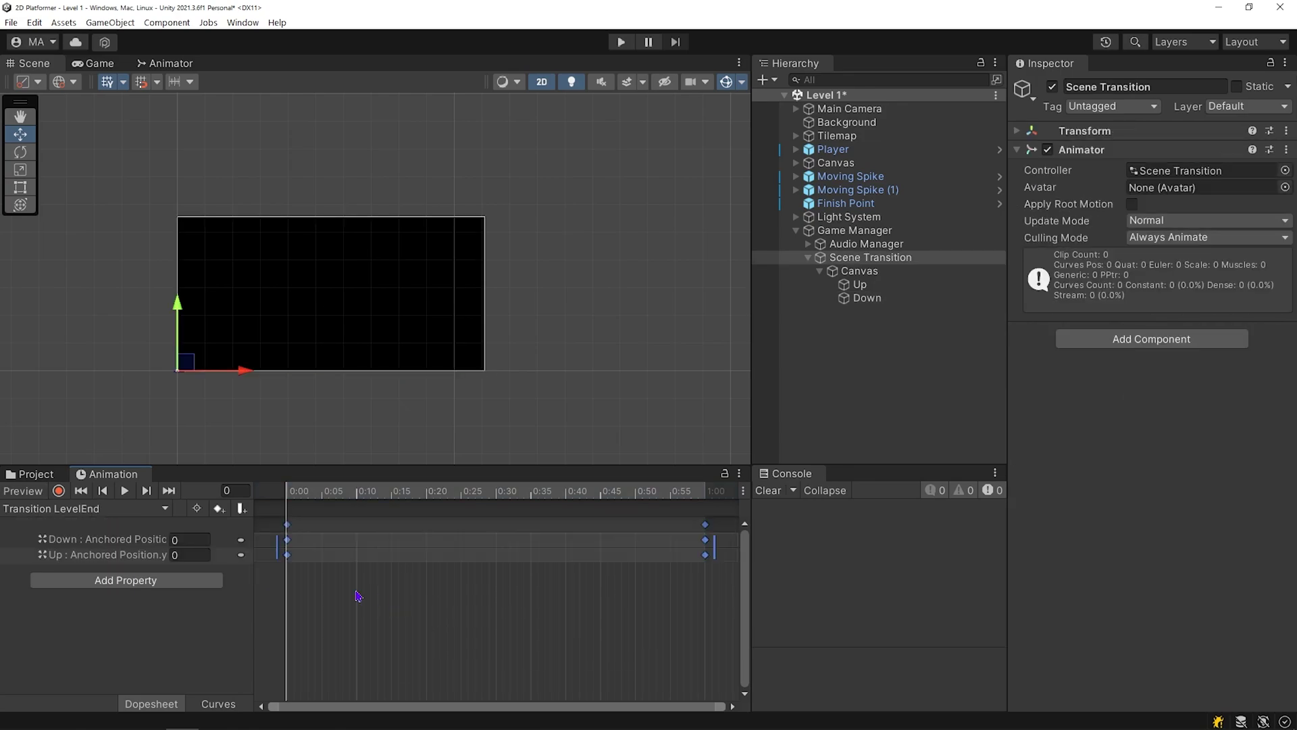
click(288, 549)
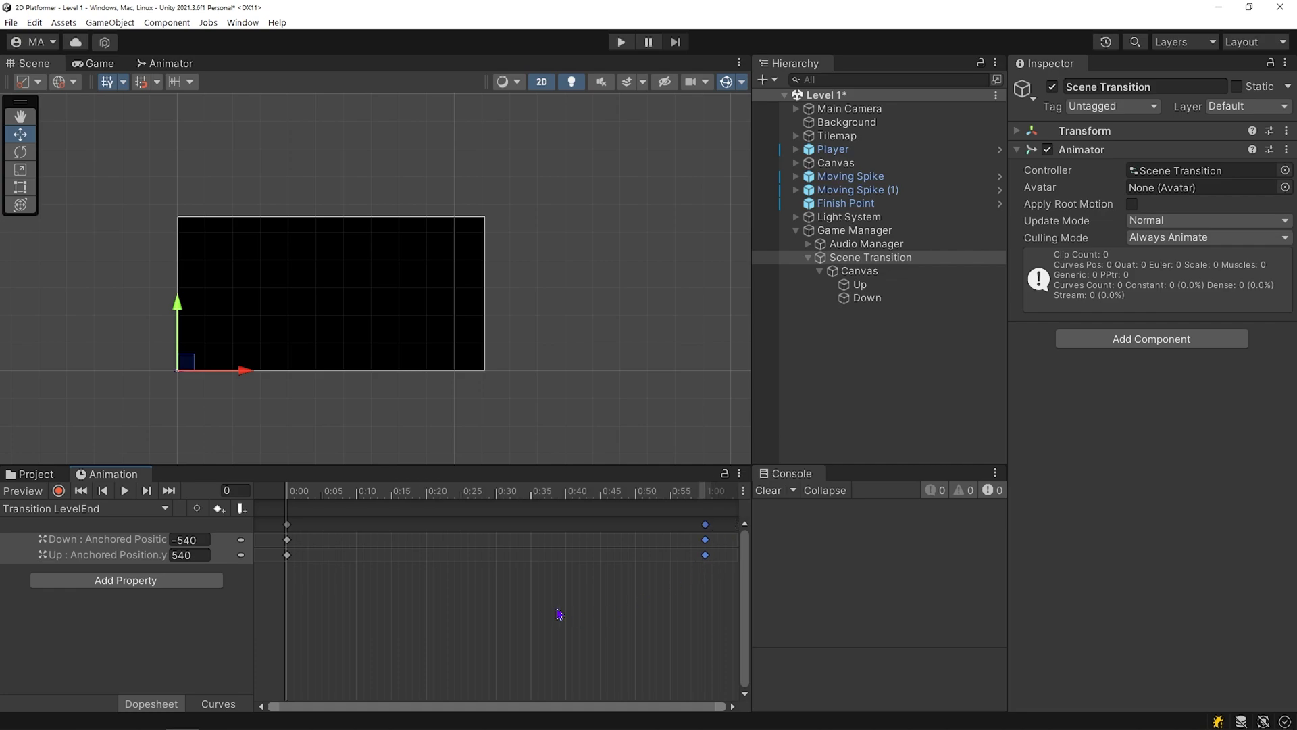
- Preview the LevelEnd clip to confirm the panels close by its end
key(space)
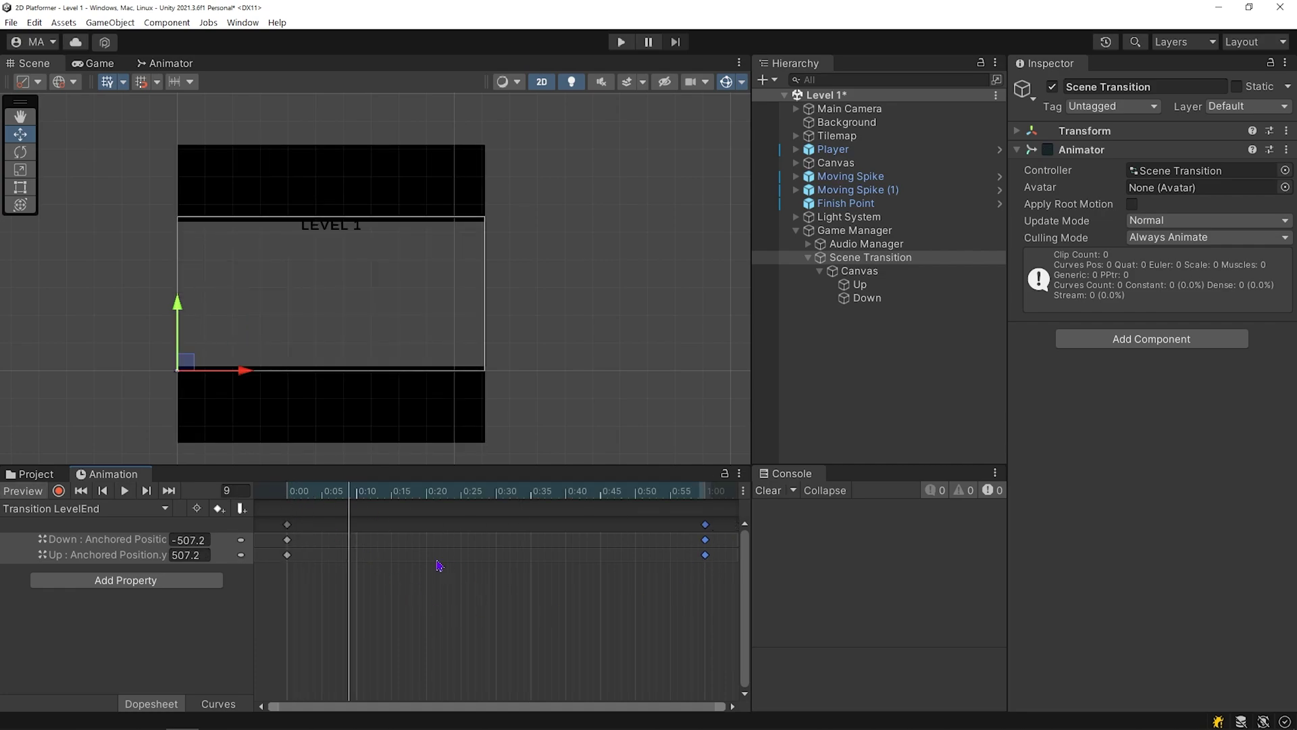
drag(303, 492, 705, 494)
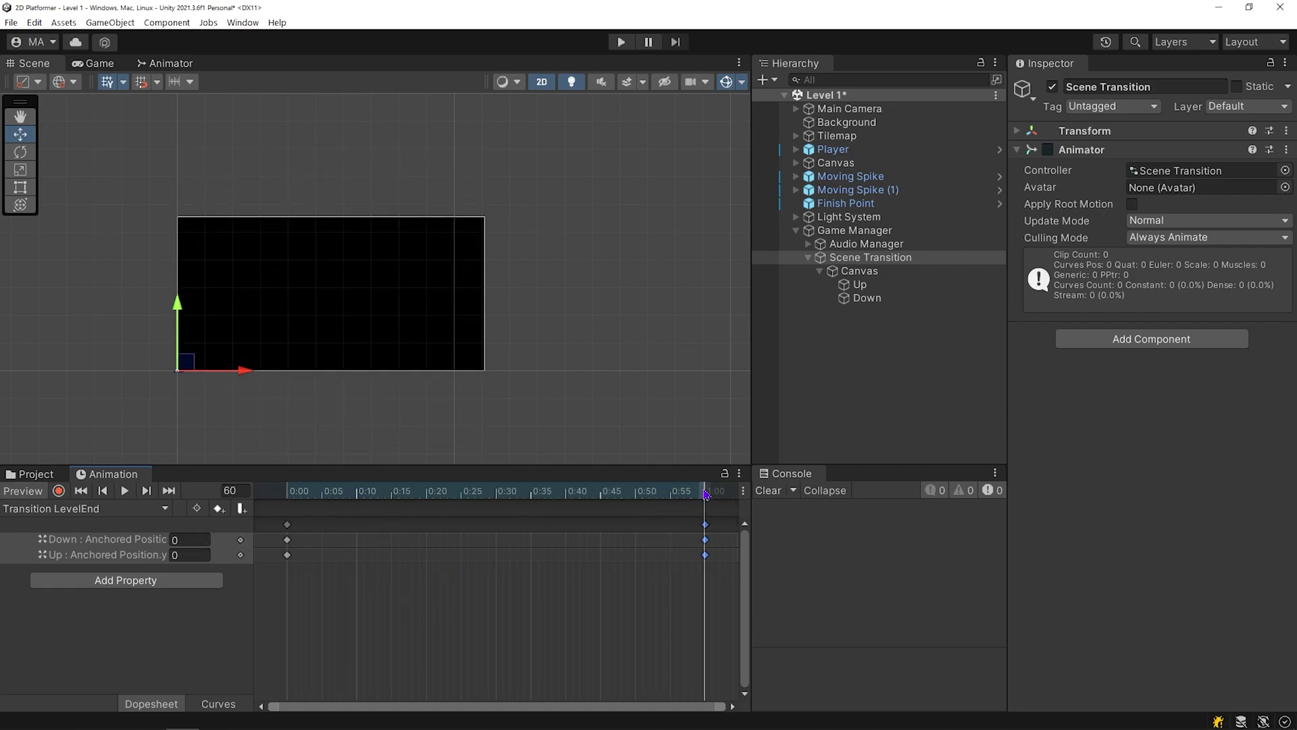
click(863, 402)
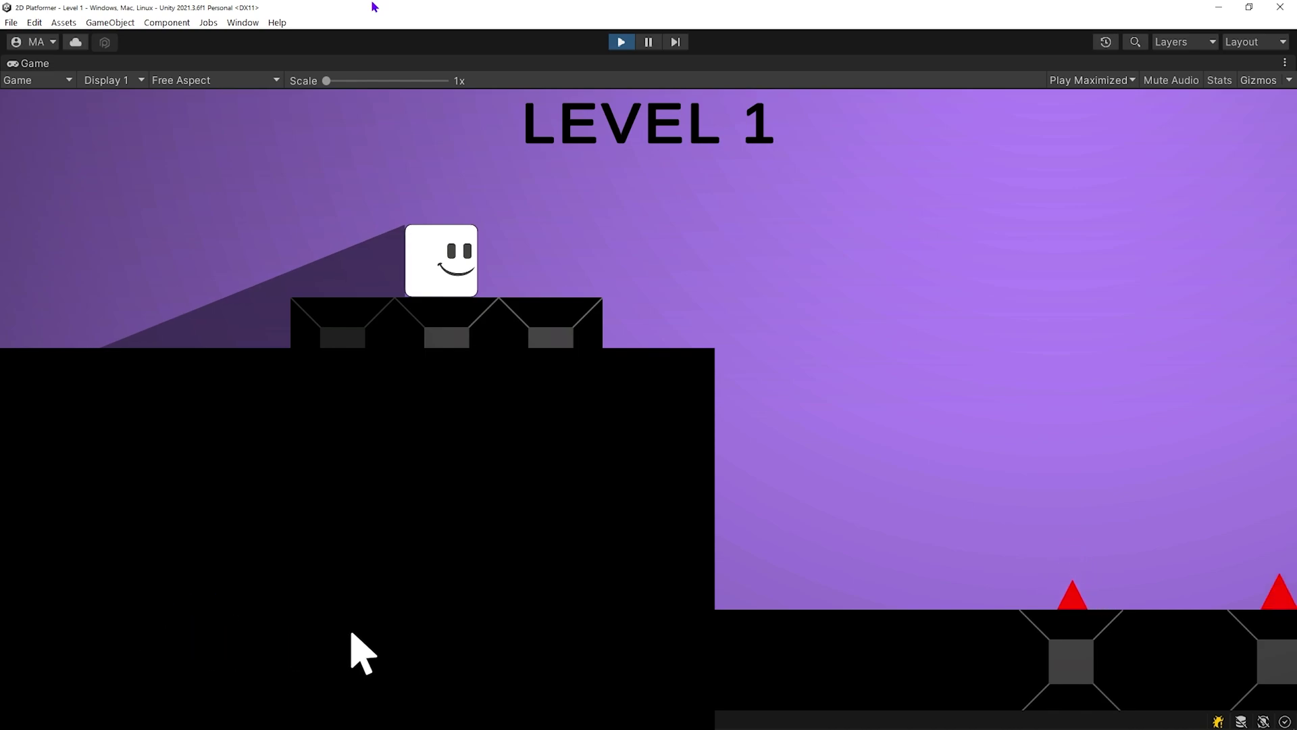
- Run the cube right with D, jumping the spike, to the Level 1 flag and into Level 2
key(d)
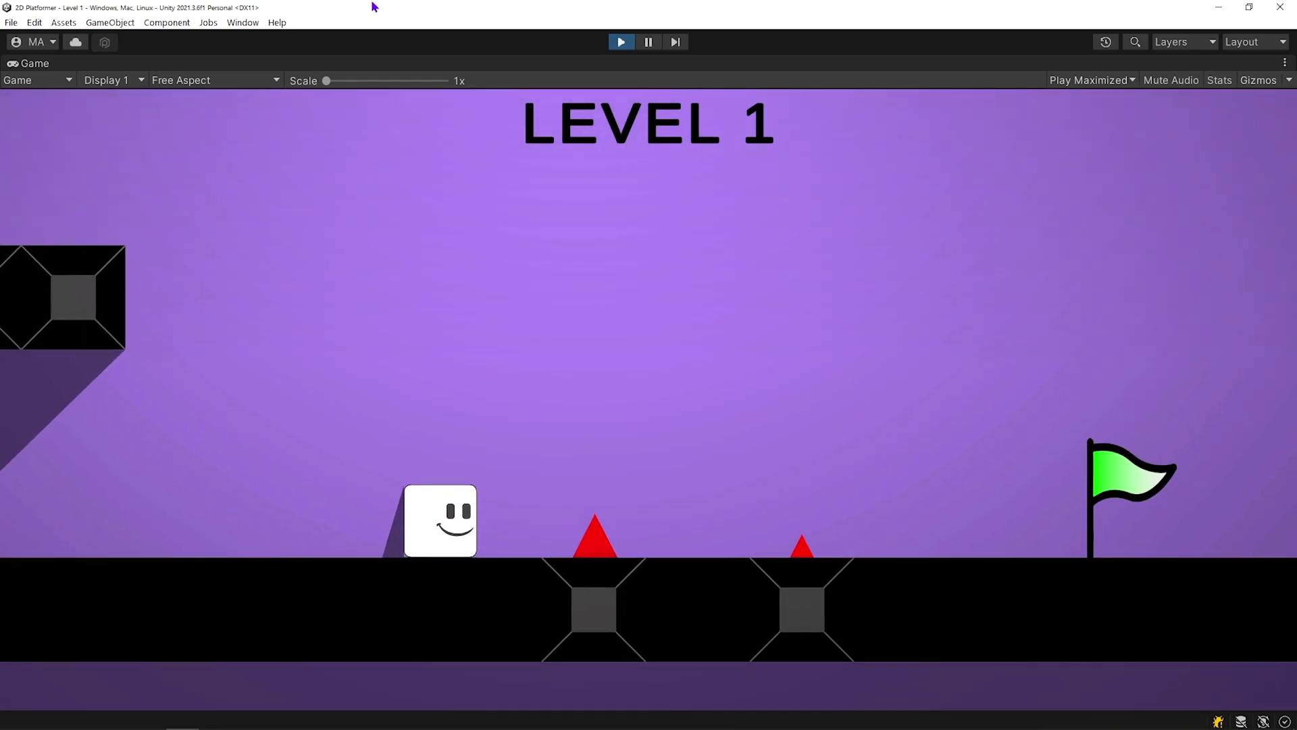
key(space)
key(d)
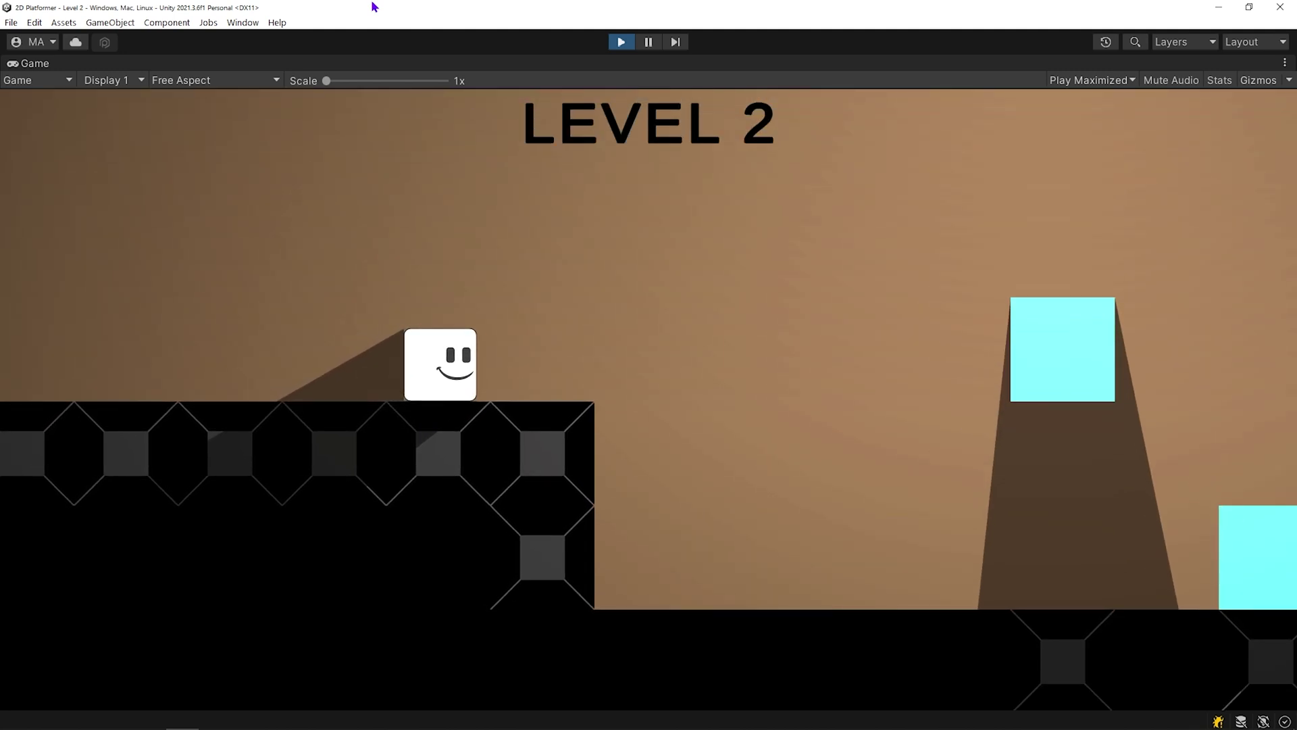
key(d)
key(d)
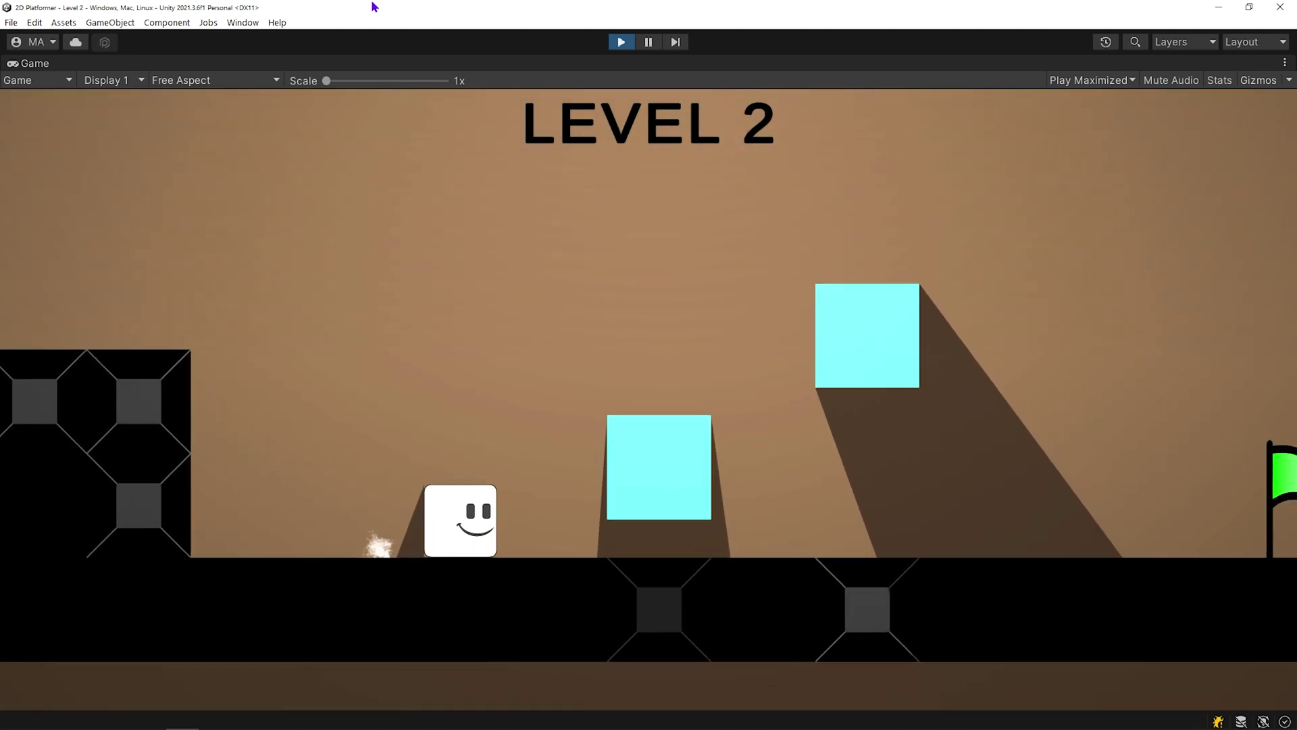
key(d)
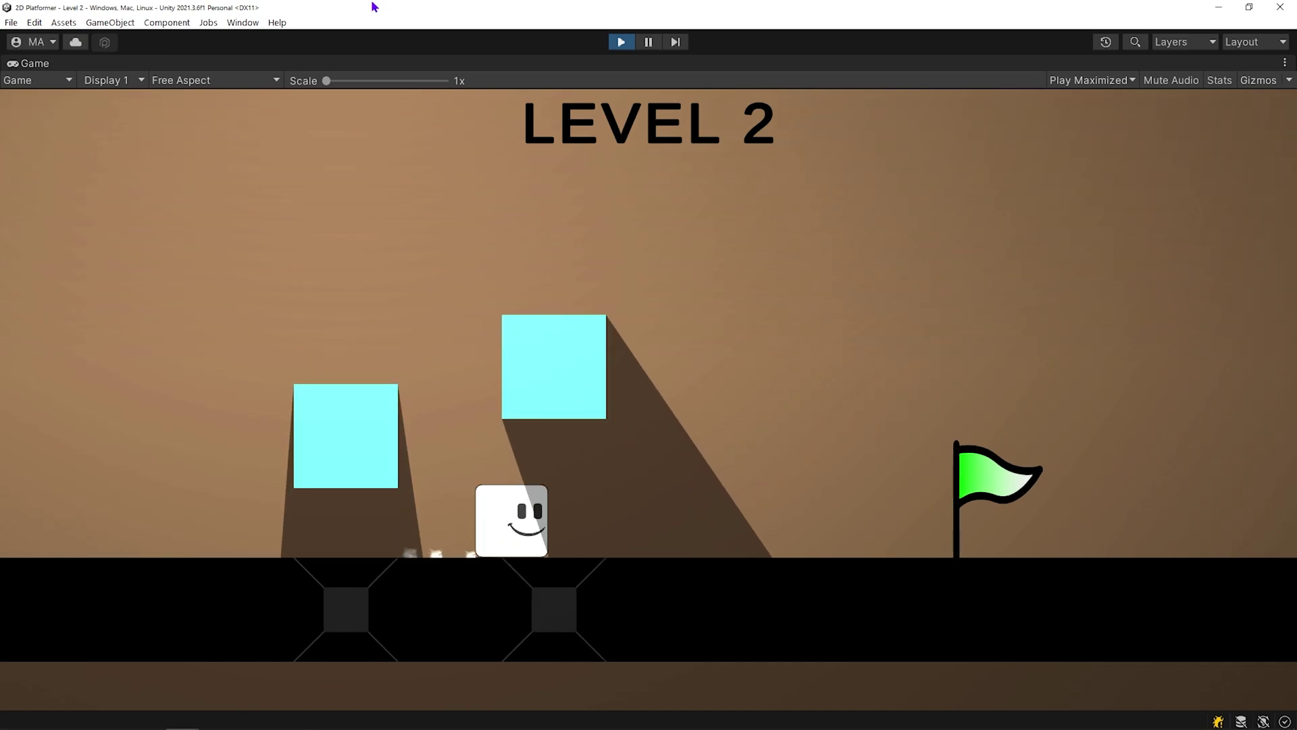